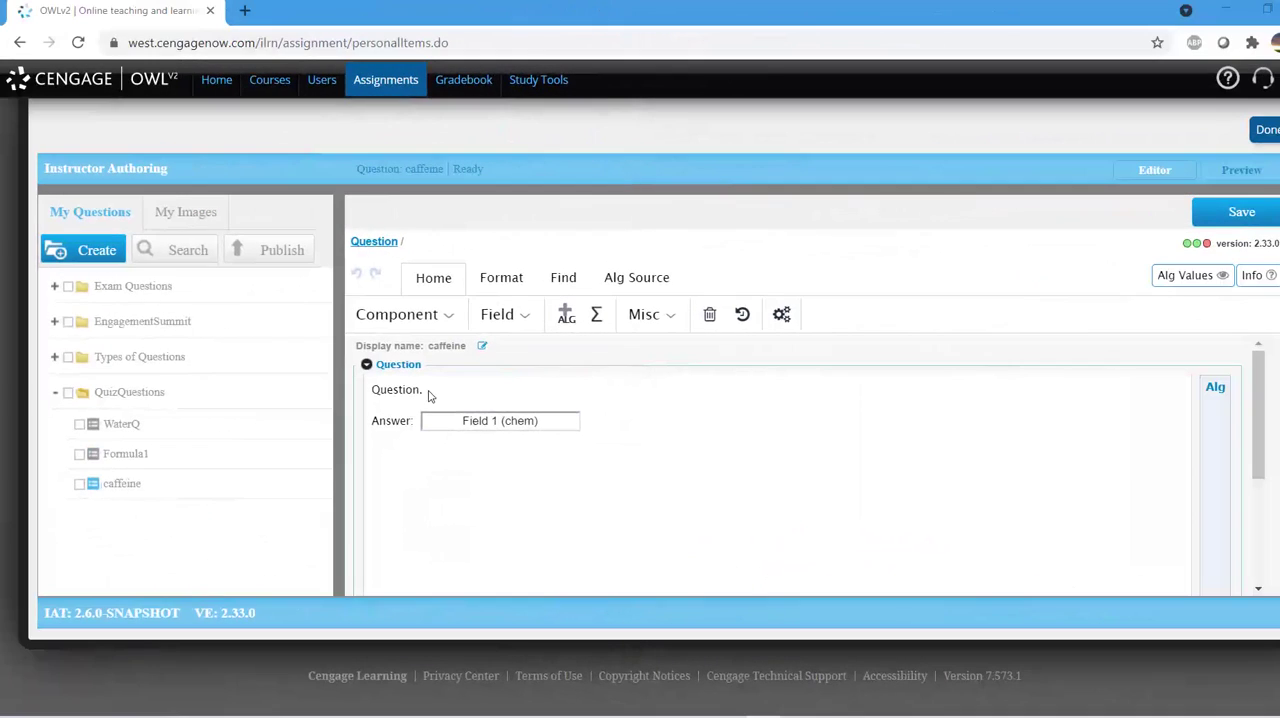
# Step: Replace the placeholder question text with "Enter the chemical formula for the stimulant found in a cup of this:" and start a new line below
pyautogui.moveTo(424, 391); pyautogui.dragTo(370, 383)
pyautogui.write('En')
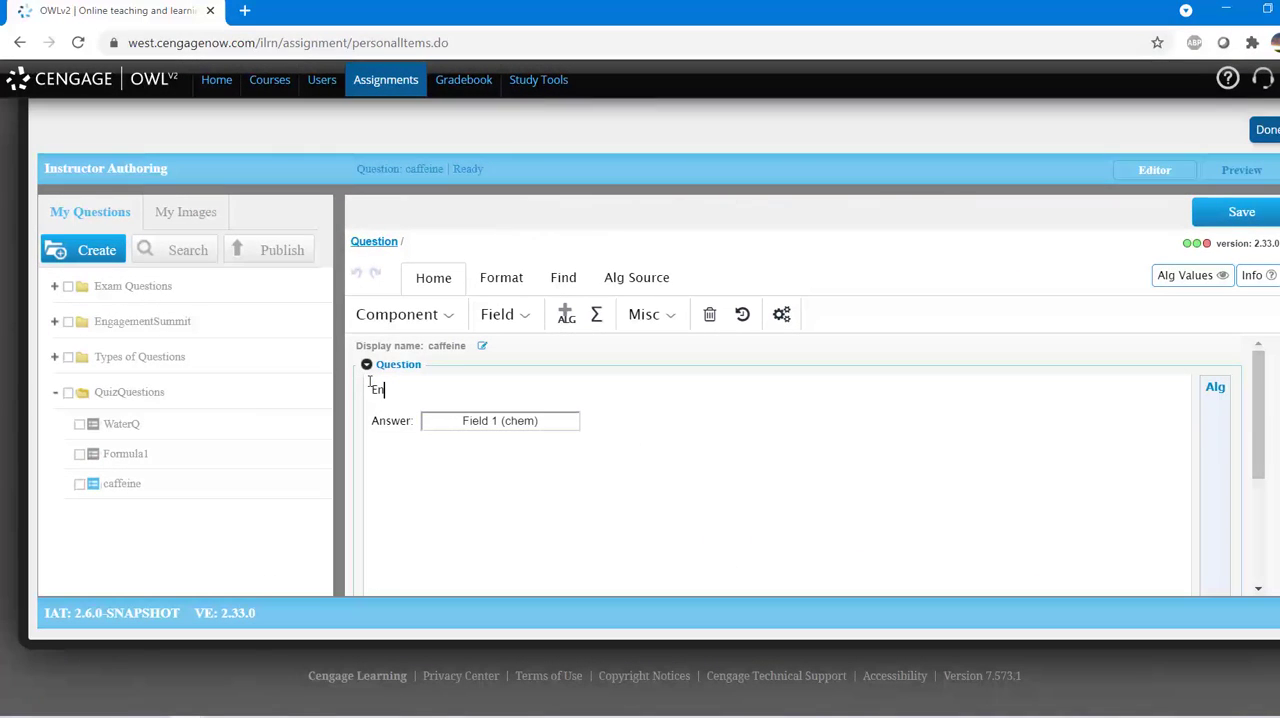
pyautogui.write('ter the chemical formula fo')
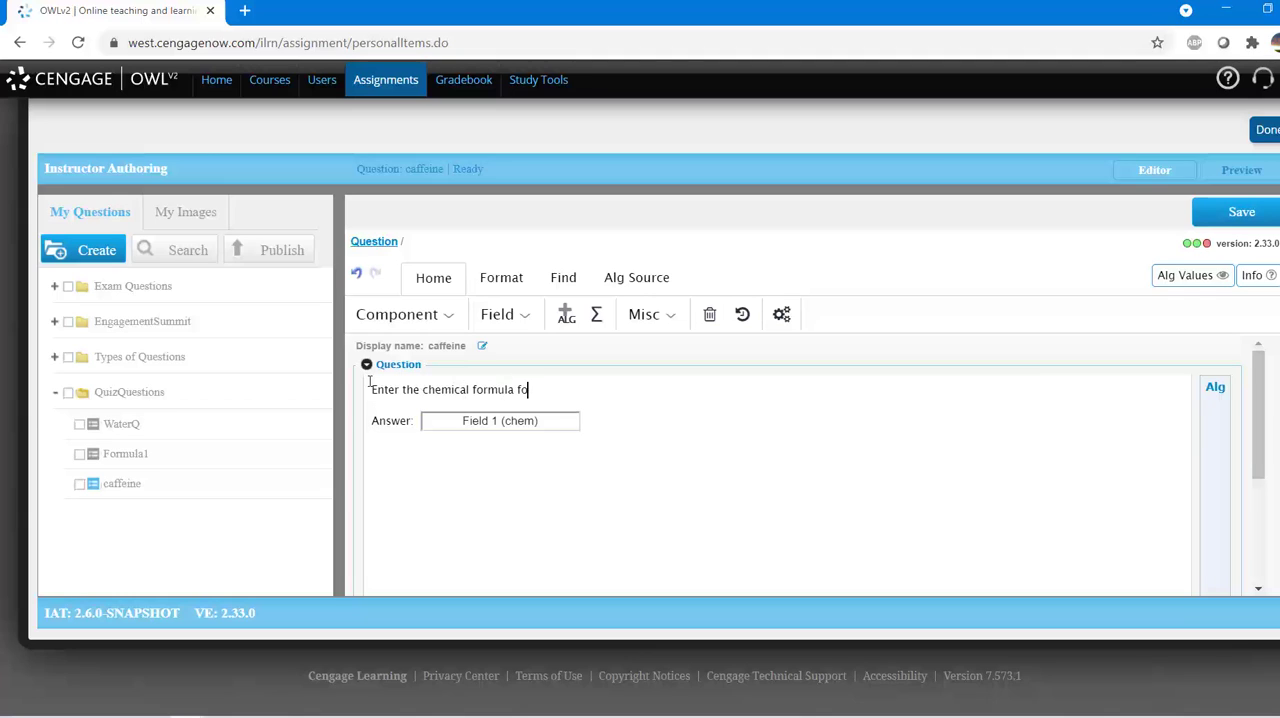
pyautogui.write('r the stimulant found in a c')
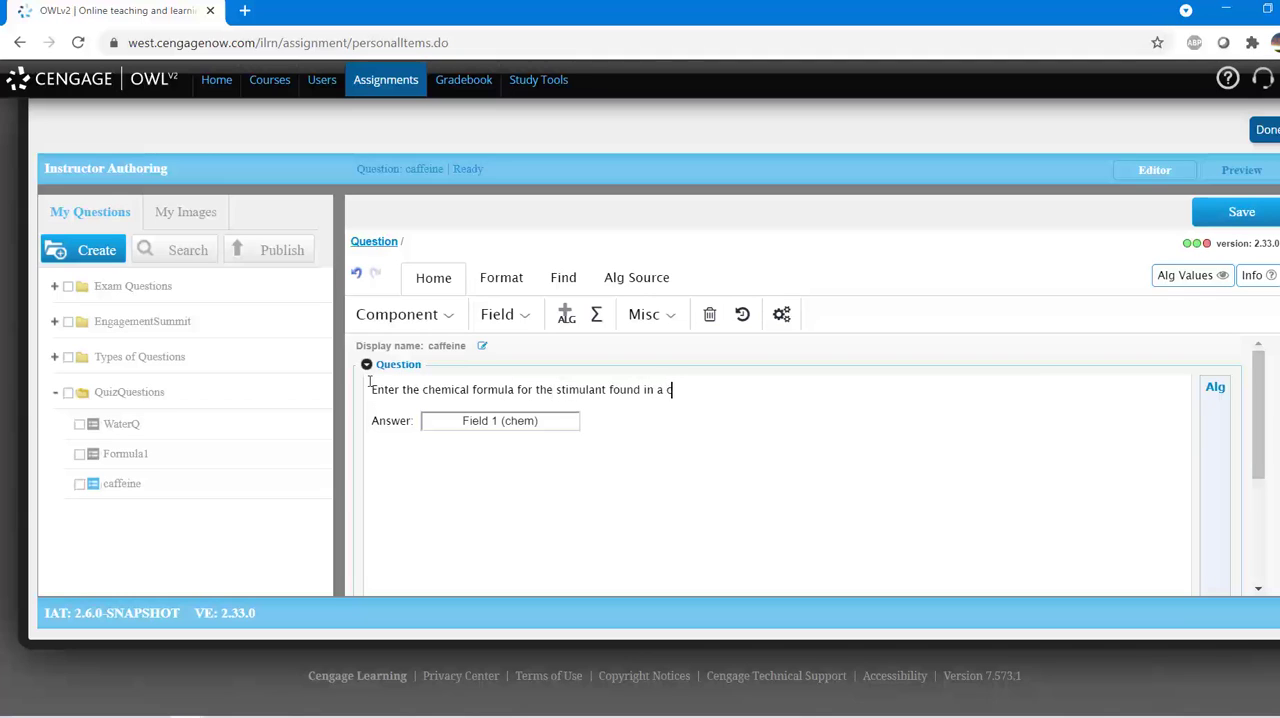
pyautogui.write('up of this:')
pyautogui.press('Return')
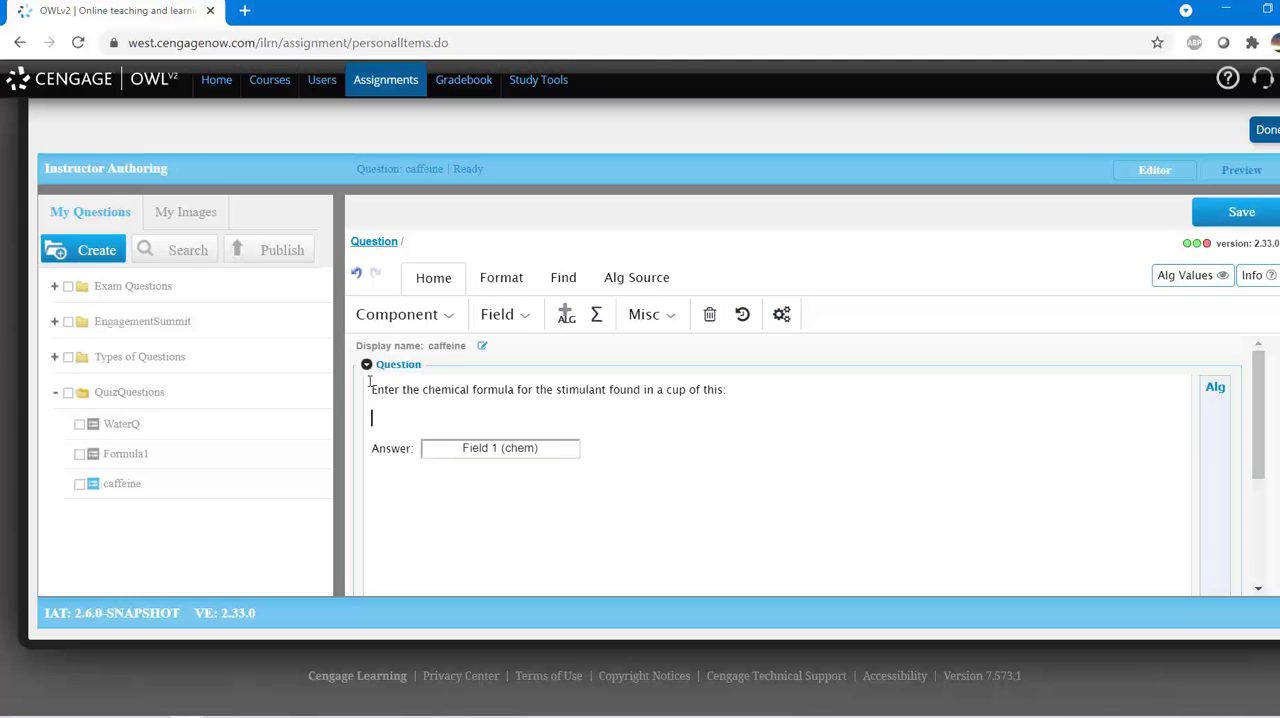
# Step: Insert an image component below the question text and upload the coffee2 picture from the Desktop
pyautogui.click(450, 322)
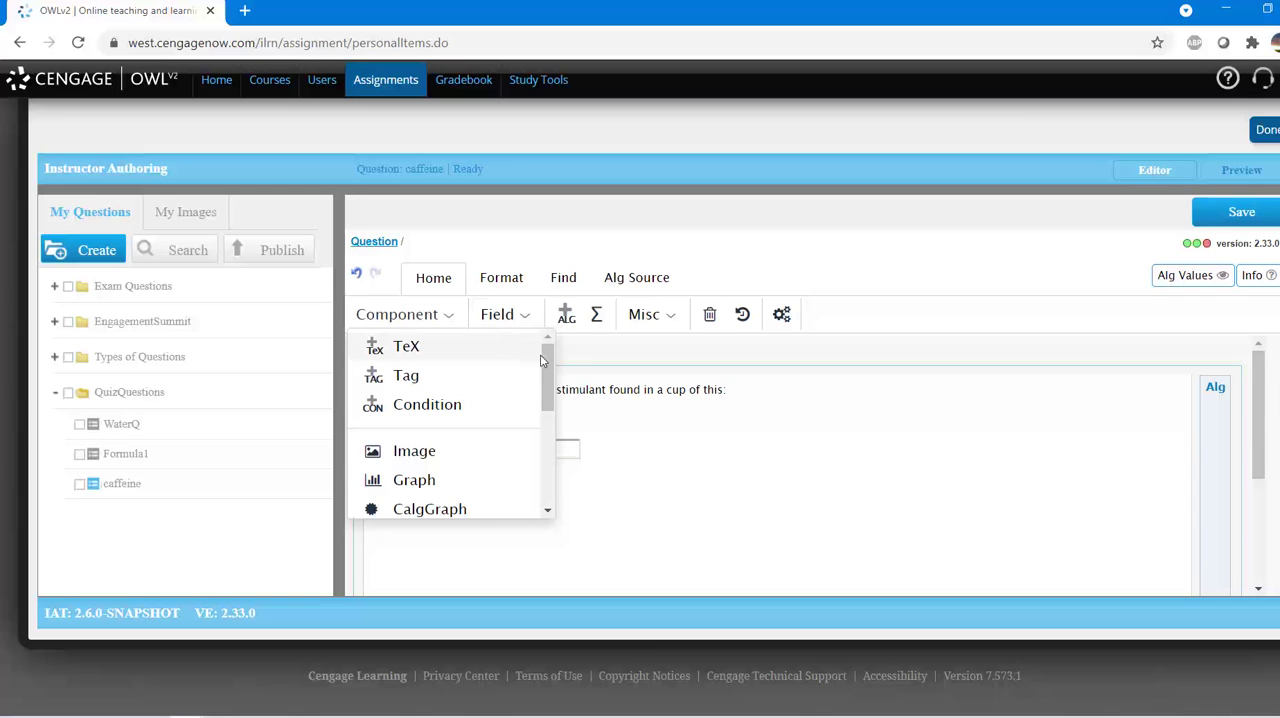
pyautogui.moveTo(544, 357); pyautogui.dragTo(532, 389)
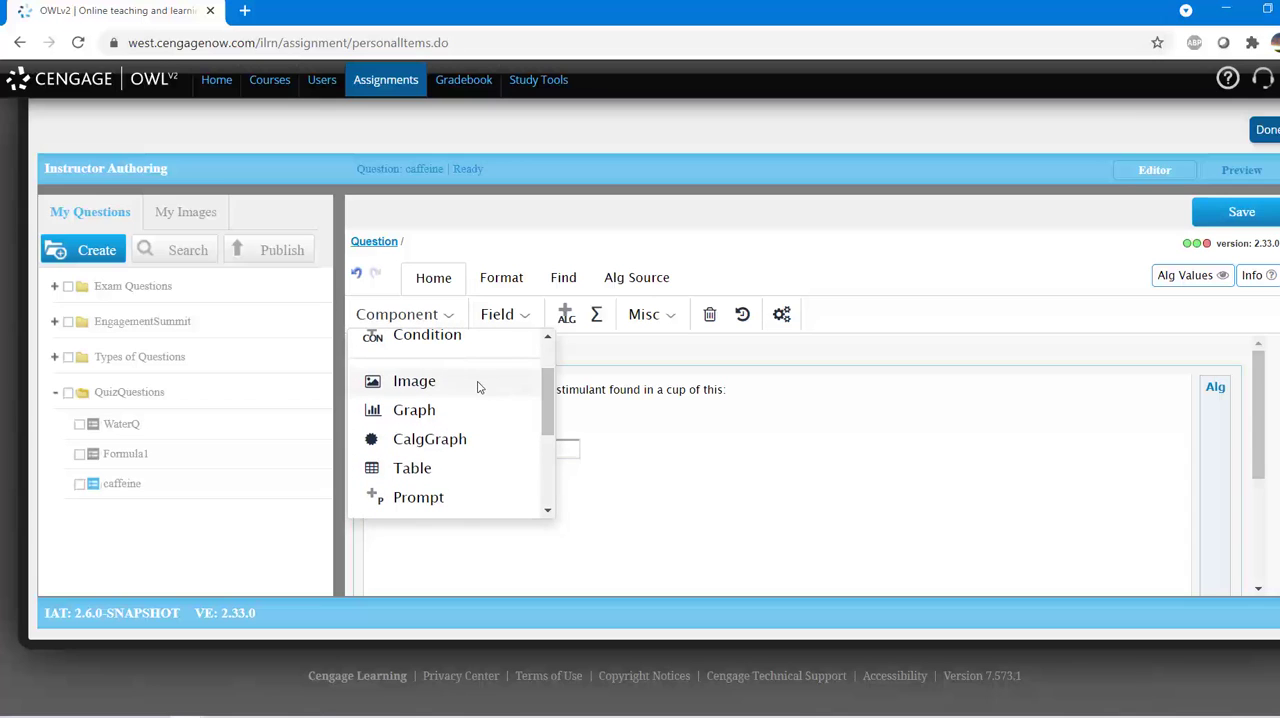
pyautogui.click(414, 381)
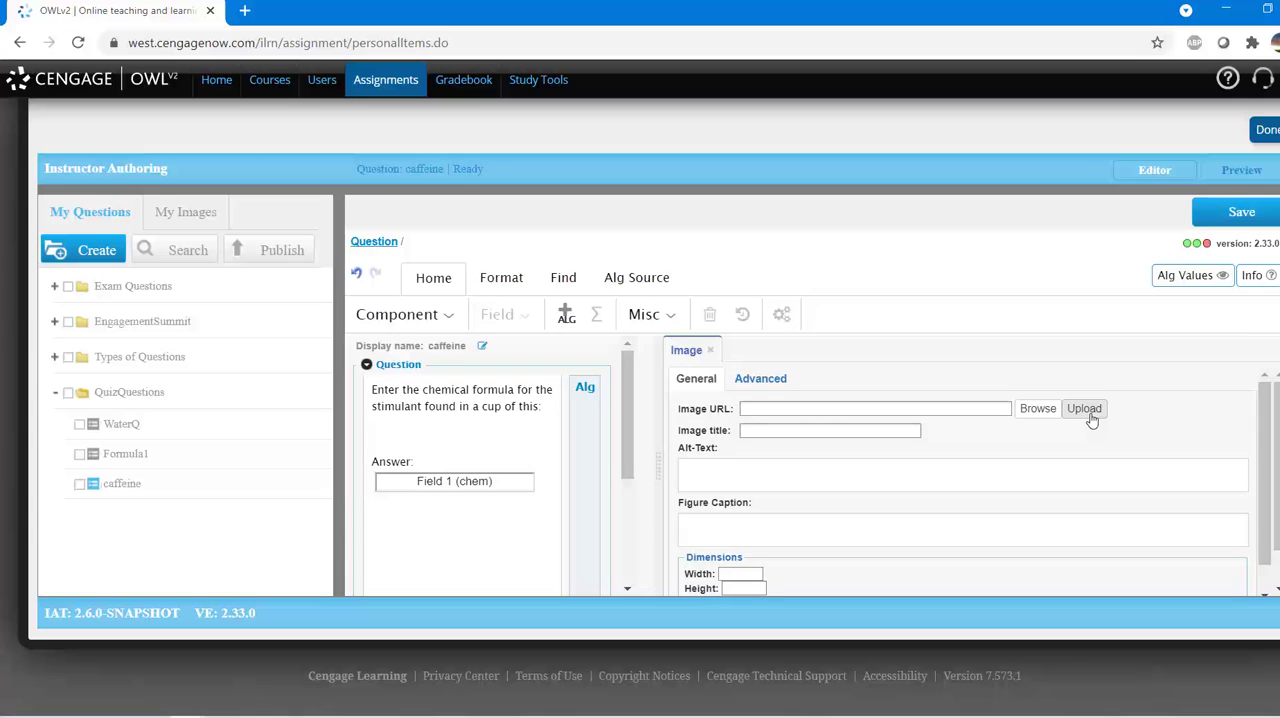
pyautogui.click(1091, 417)
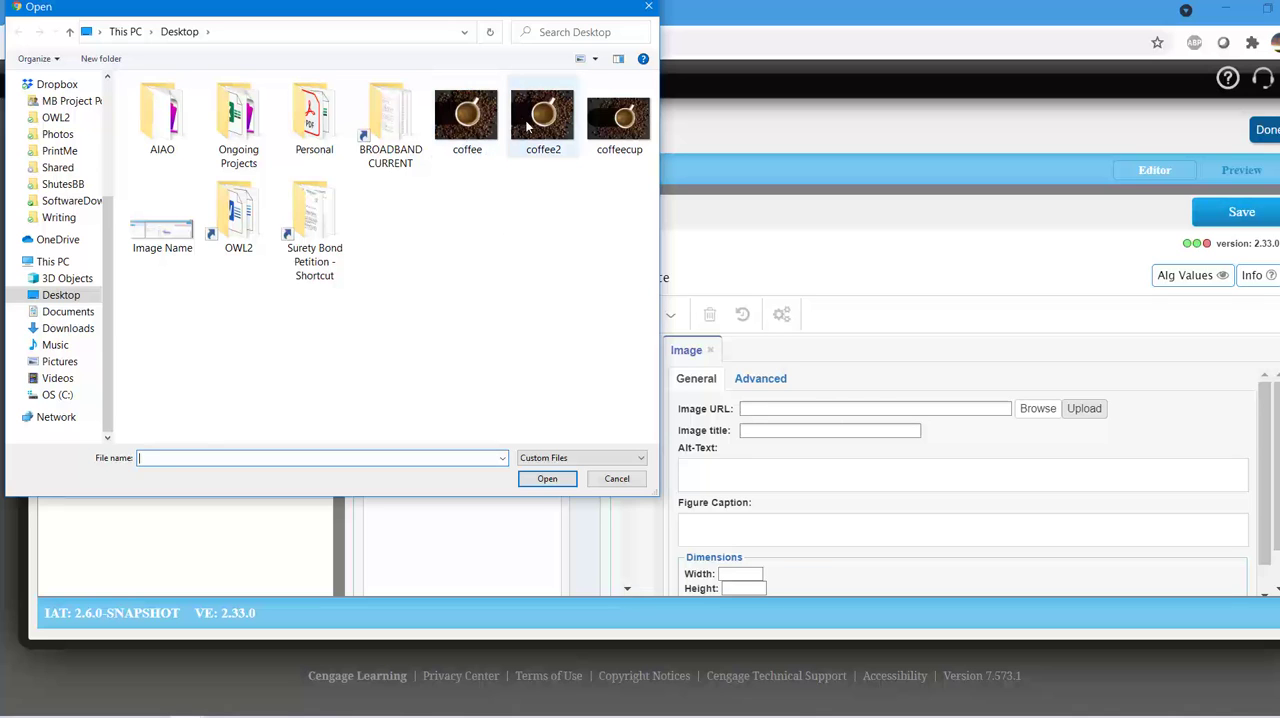
pyautogui.click(527, 124)
pyautogui.click(546, 478)
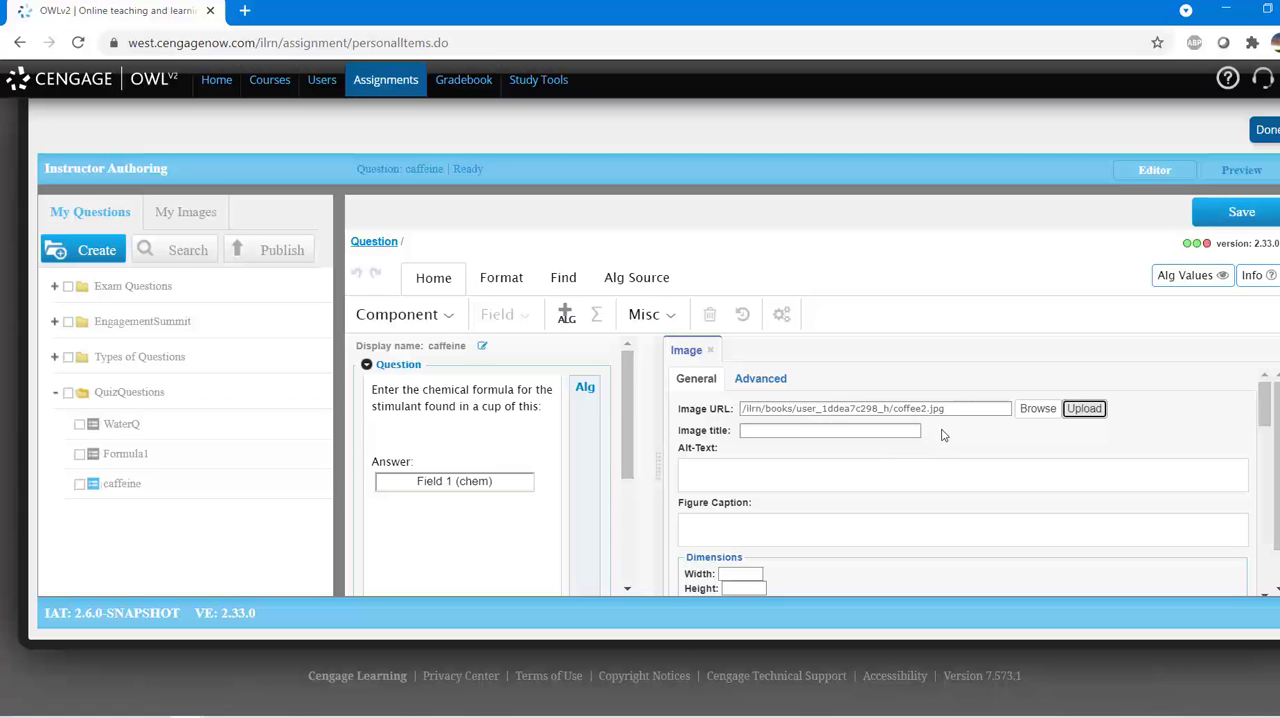
# Step: Try widths of 50, 100 and 500 for the coffee image
pyautogui.scroll(-5, 1032, 443)
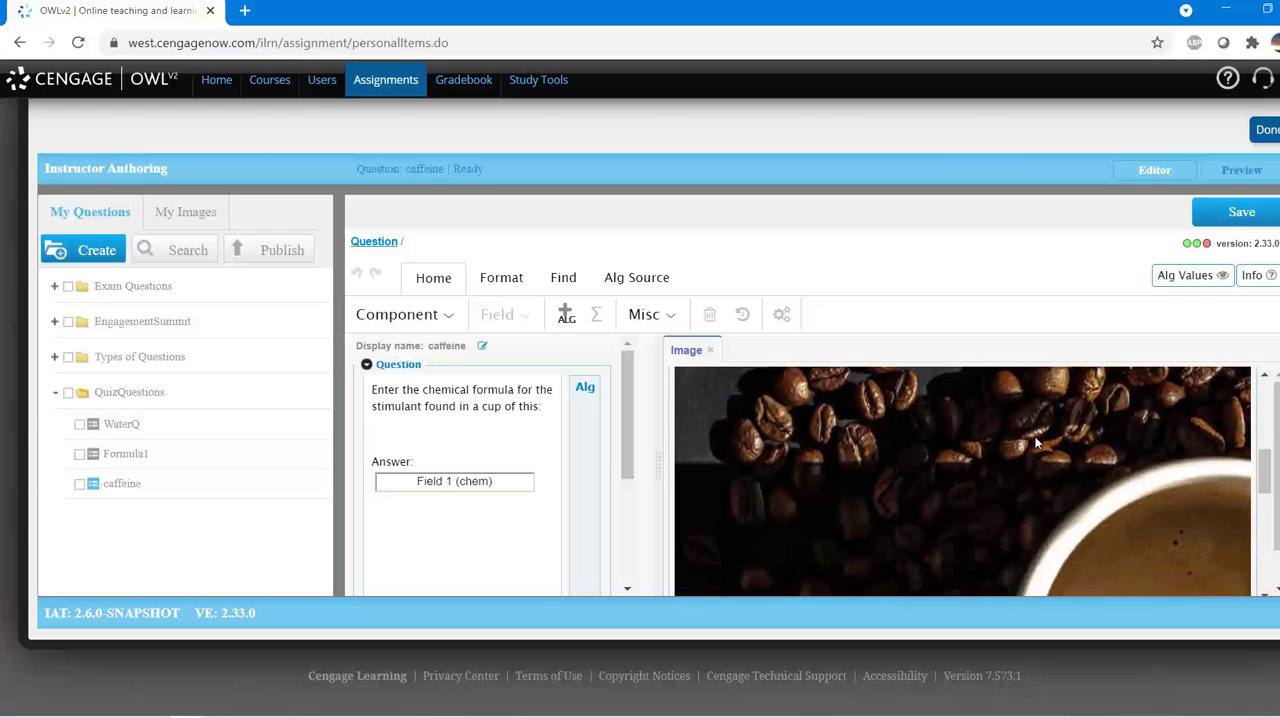
pyautogui.scroll(-5, 1036, 443)
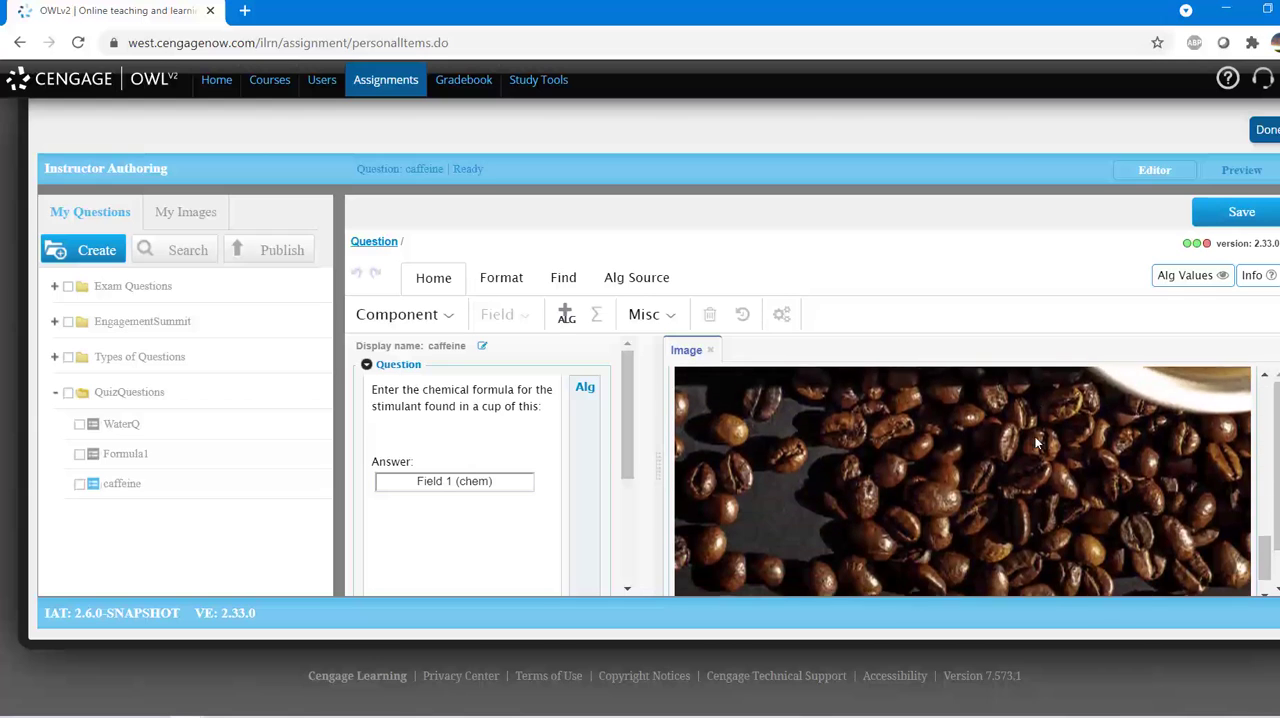
pyautogui.scroll(-1, 1036, 443)
pyautogui.click(752, 440)
pyautogui.write('50')
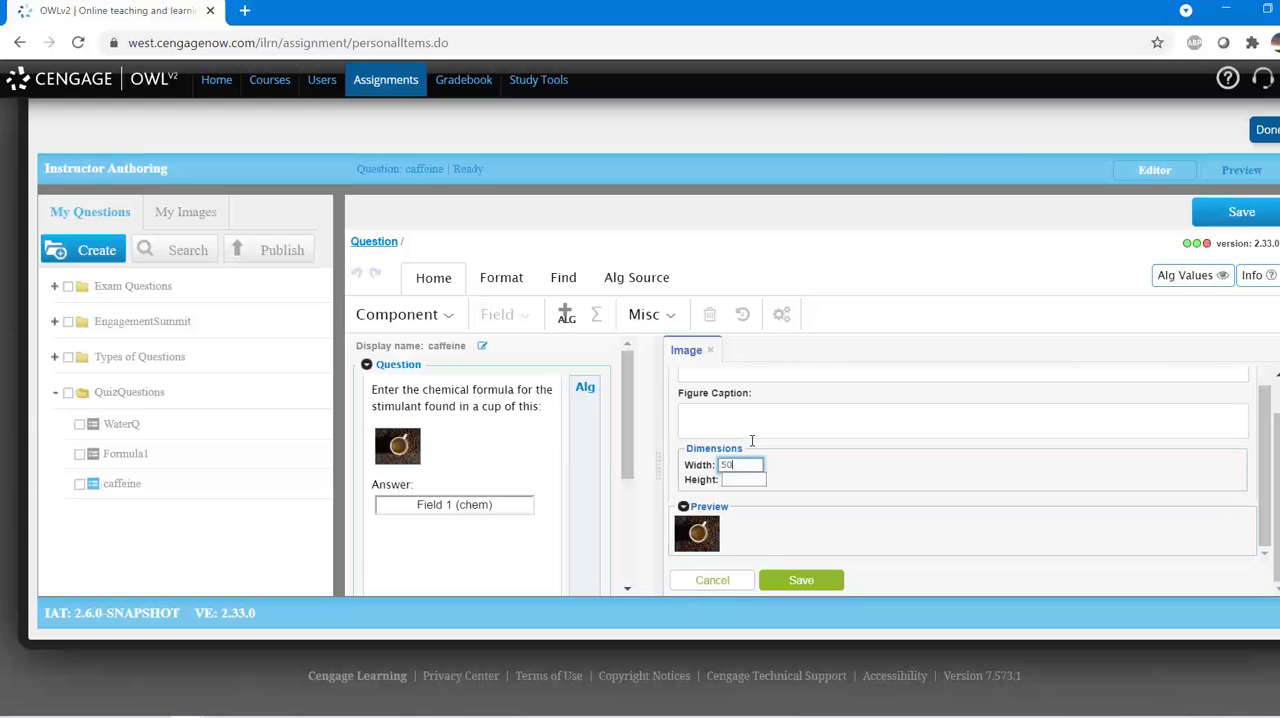
pyautogui.moveTo(740, 464); pyautogui.dragTo(706, 467)
pyautogui.write('100')
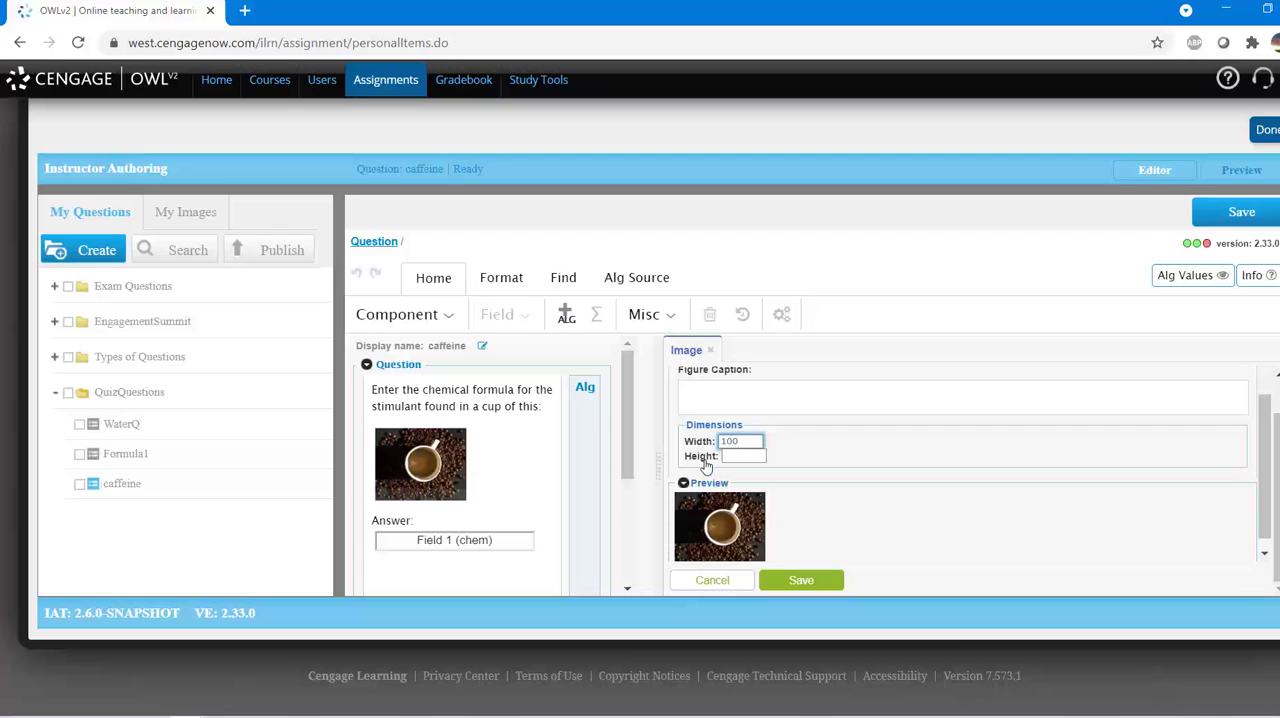
pyautogui.moveTo(750, 438); pyautogui.dragTo(670, 440)
pyautogui.write('500')
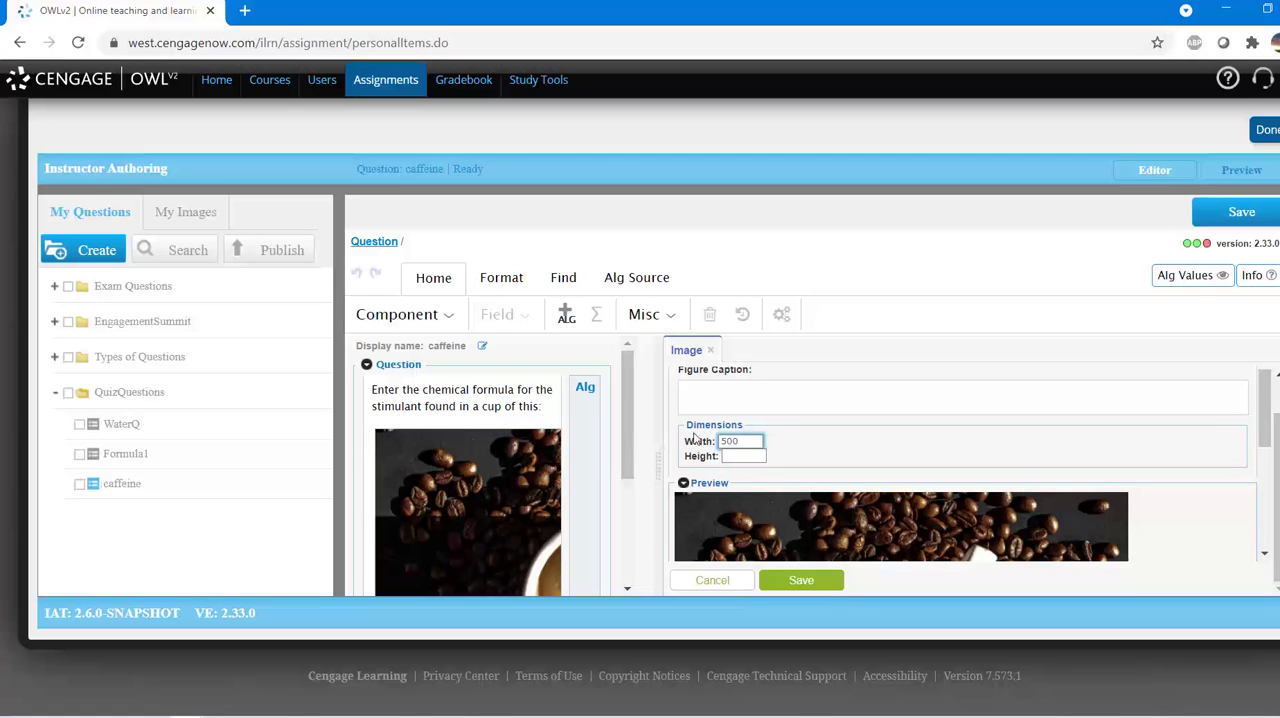
# Step: Set the coffee image's width to 400, leave its height blank, and save the image component
pyautogui.moveTo(744, 441); pyautogui.dragTo(707, 443)
pyautogui.write('400')
pyautogui.scroll(-1, 734, 441)
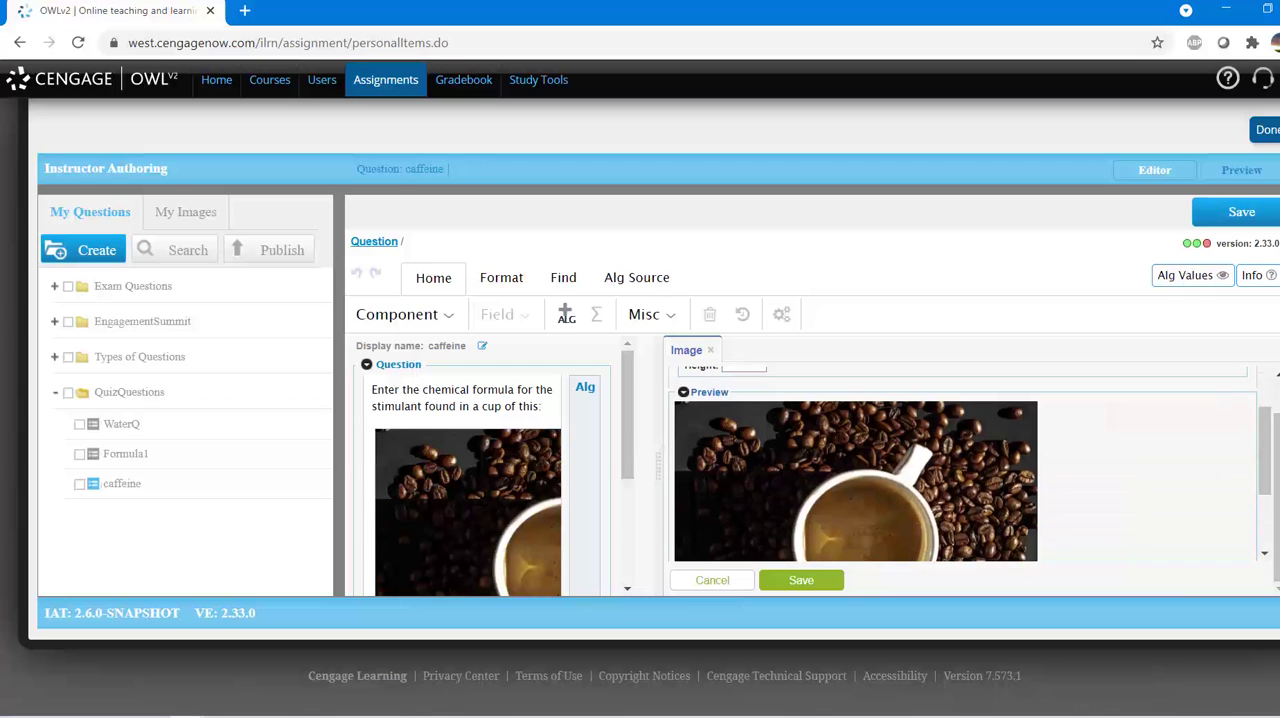
pyautogui.scroll(1, 736, 442)
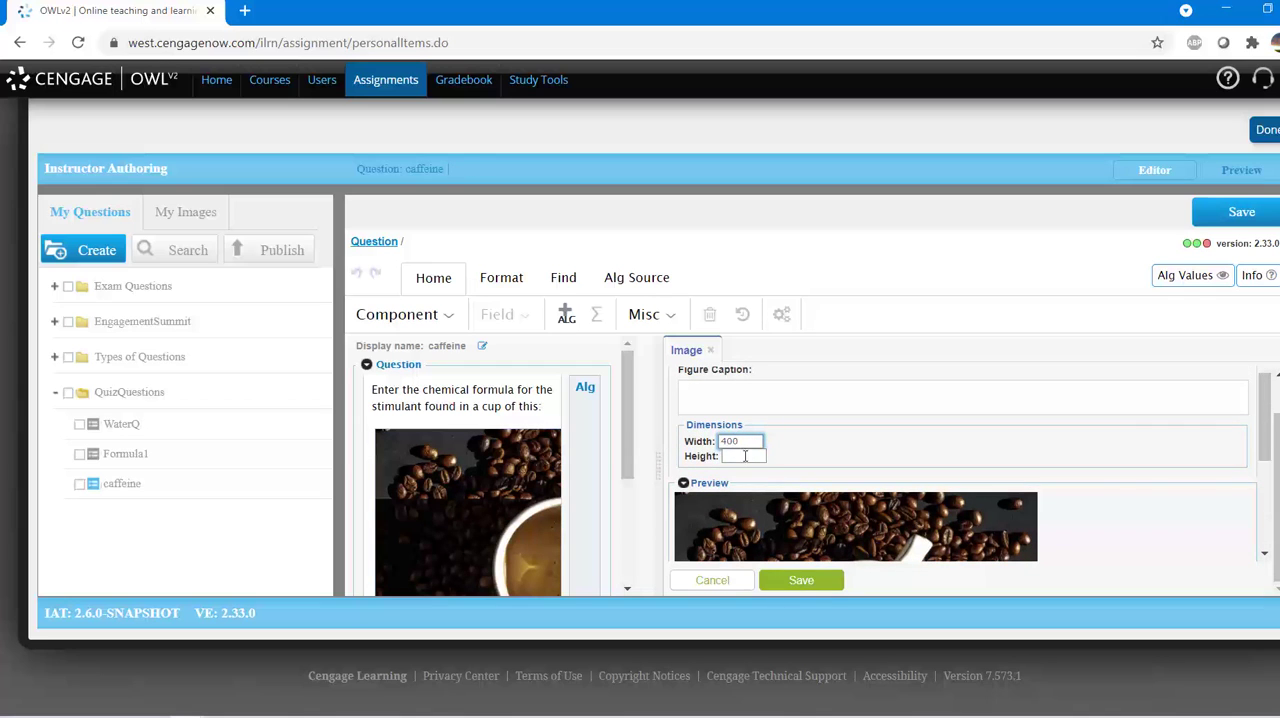
pyautogui.click(745, 456)
pyautogui.scroll(-3, 764, 456)
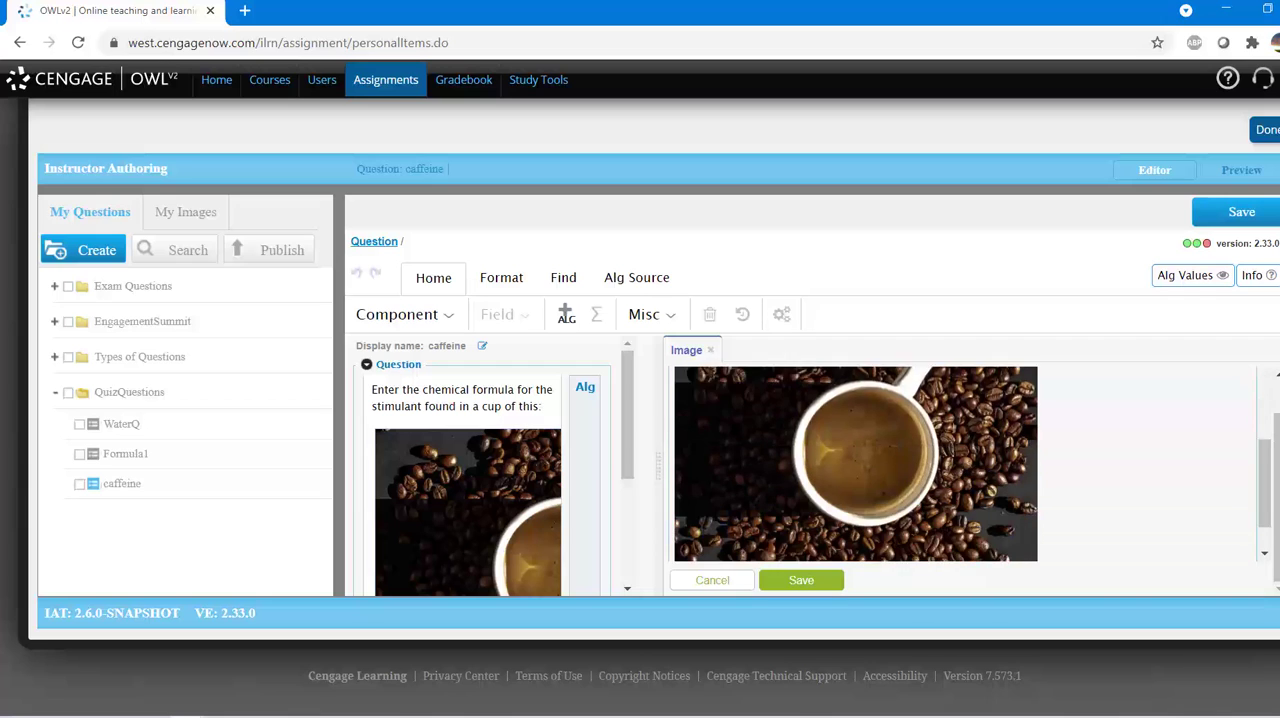
pyautogui.click(778, 580)
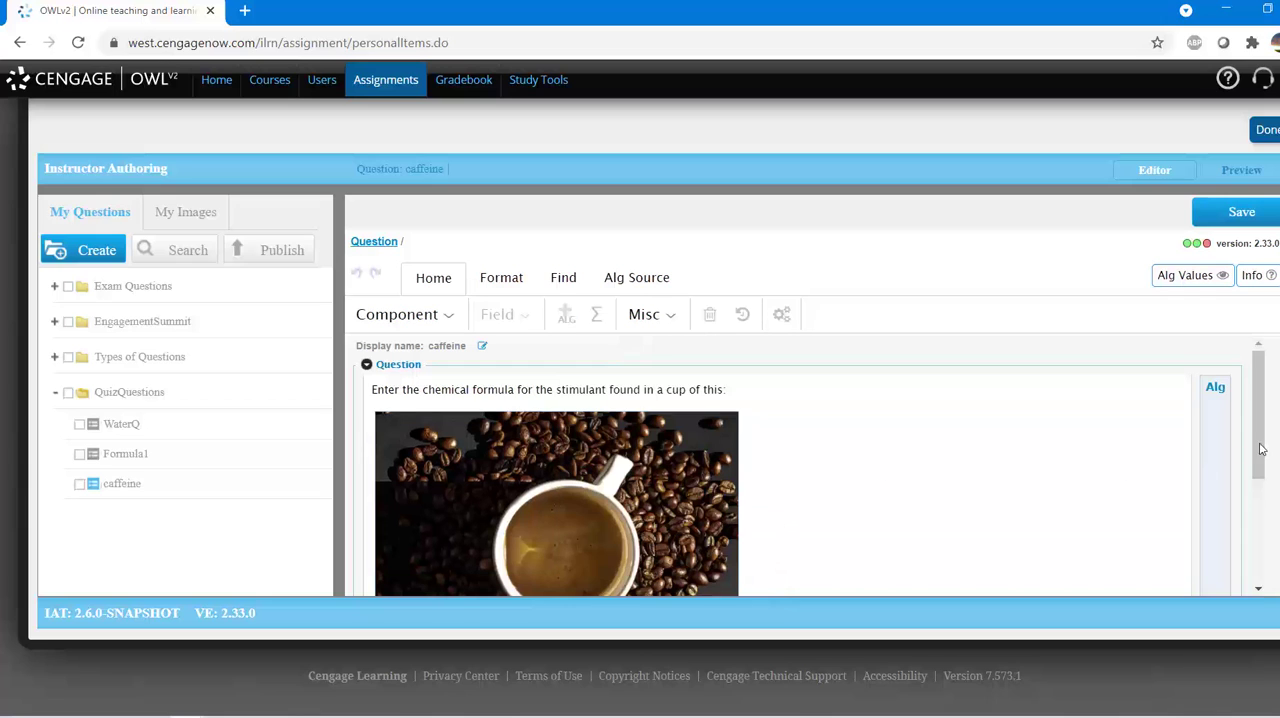
# Step: Set the correct answer of the chem answer field to C8H10N4O2 and save the field
pyautogui.moveTo(1258, 442); pyautogui.dragTo(1250, 555)
pyautogui.click(567, 522)
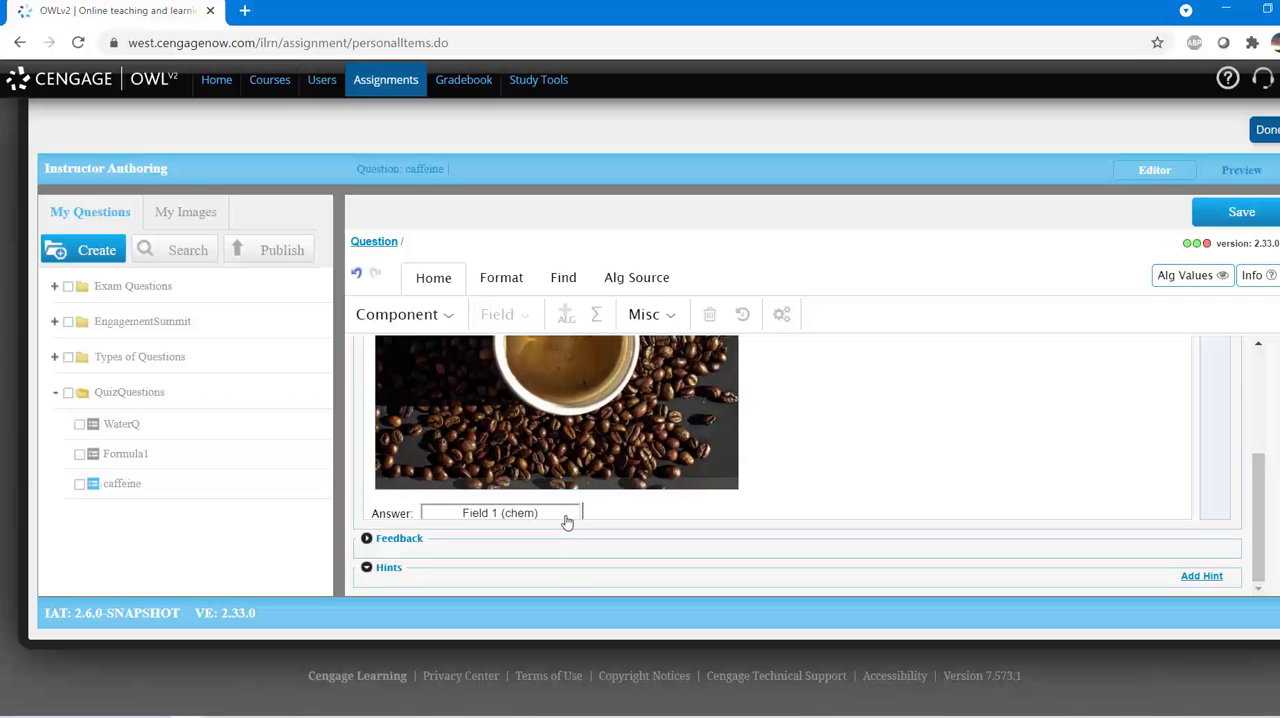
pyautogui.doubleClick(501, 513)
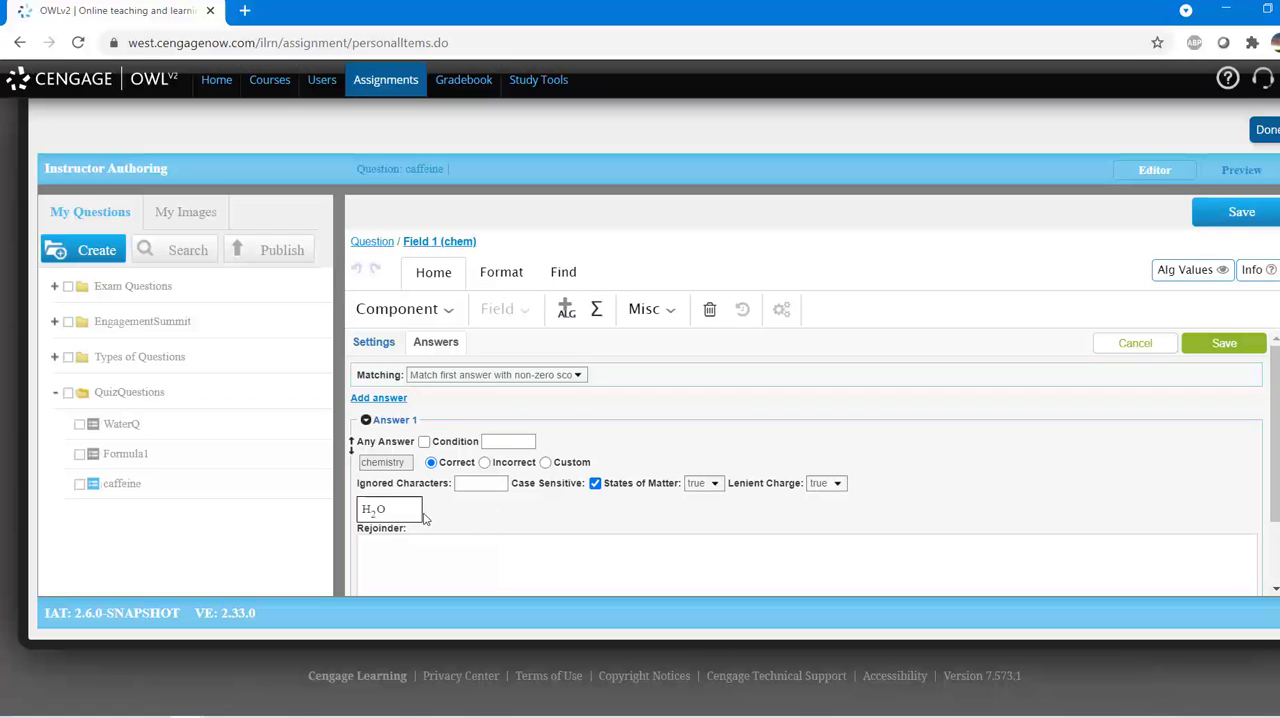
pyautogui.click(405, 509)
pyautogui.write('C')
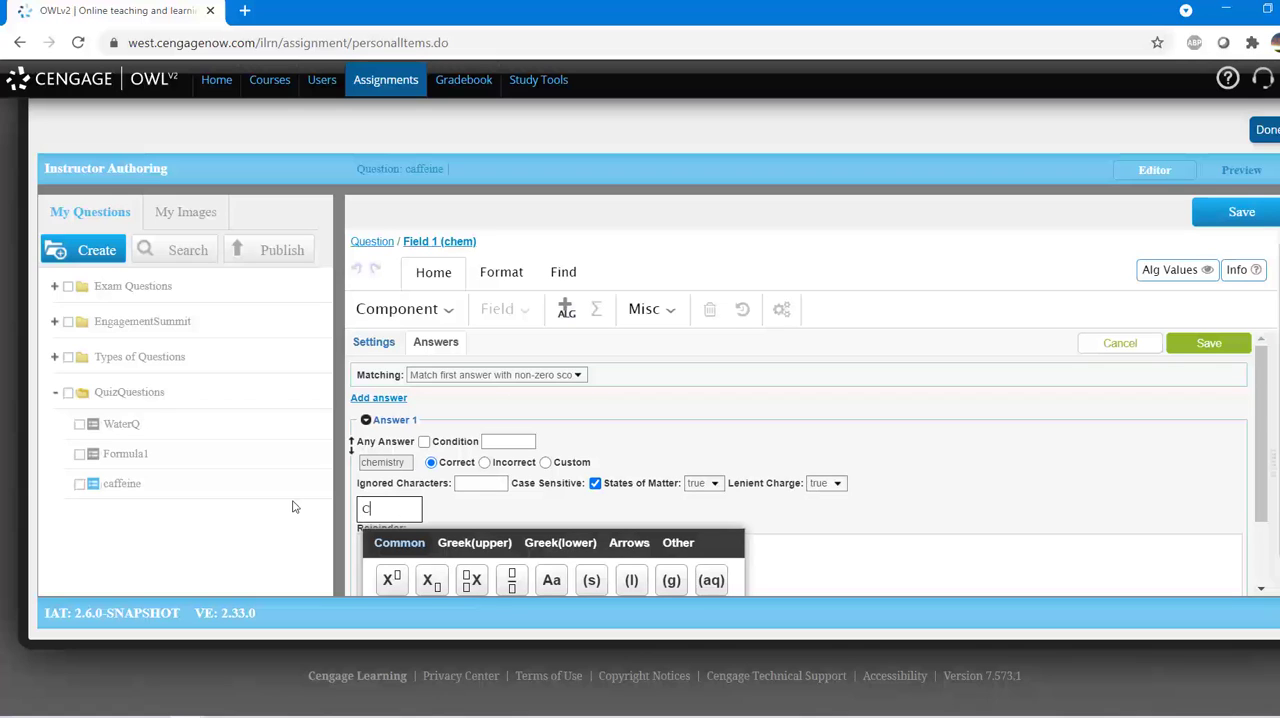
pyautogui.write('8H1')
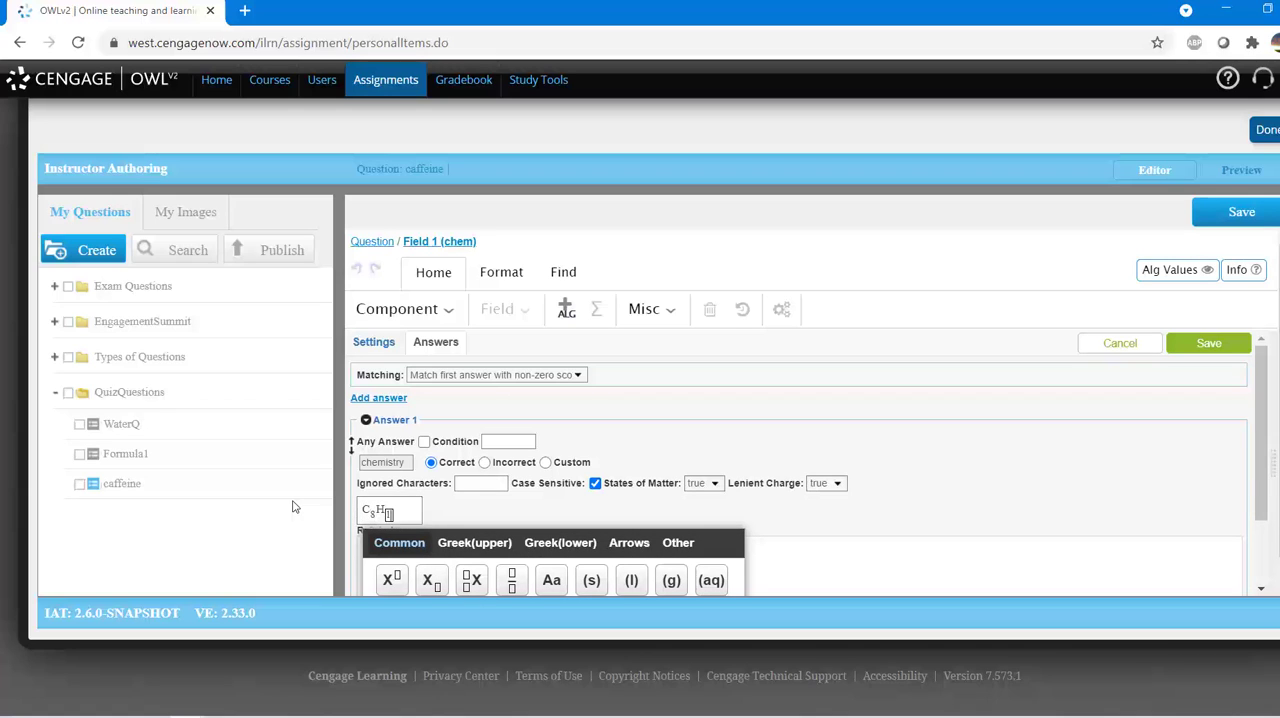
pyautogui.write('0N4O')
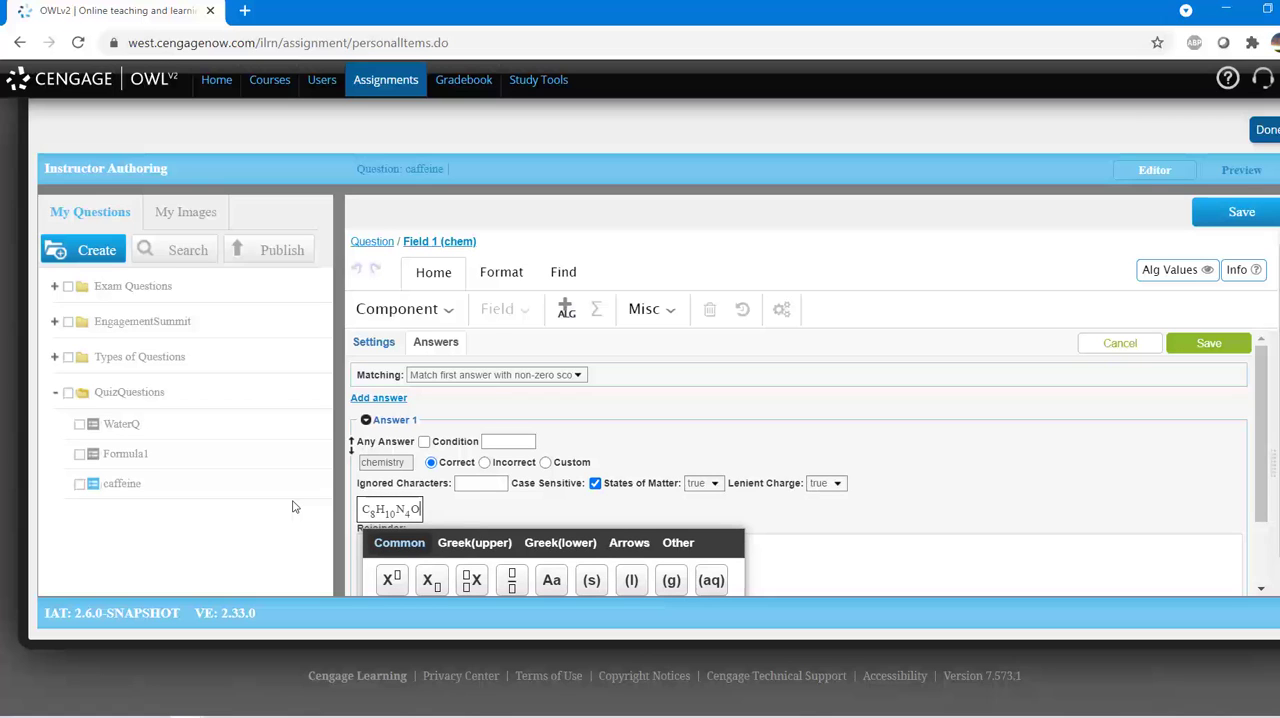
pyautogui.write('2')
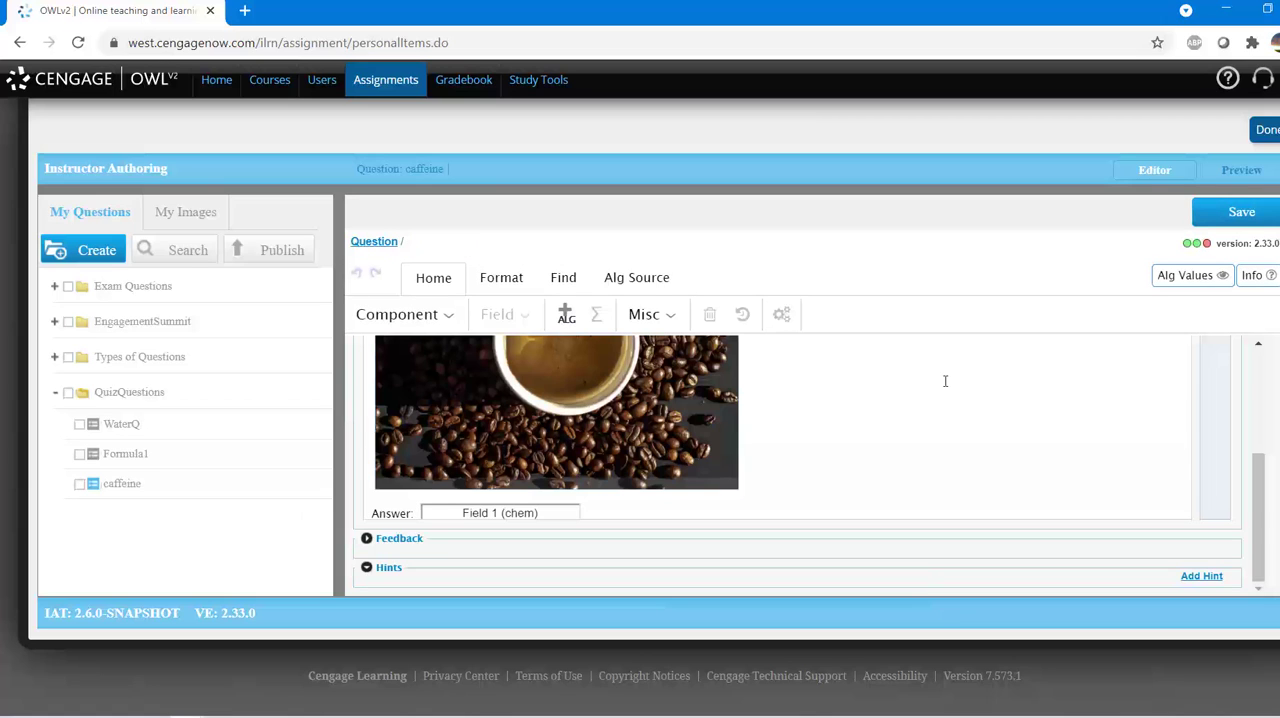
# Step: Save the caffeine question and open its preview
pyautogui.scroll(3, 946, 381)
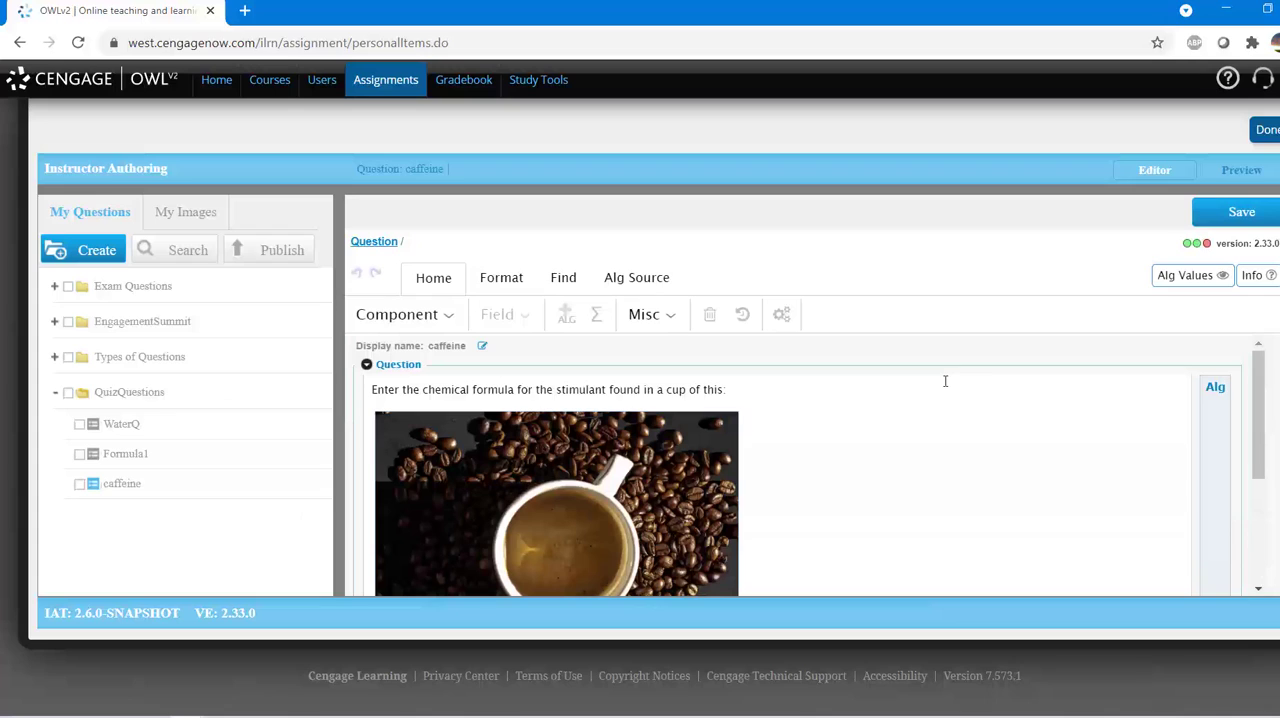
pyautogui.click(1232, 213)
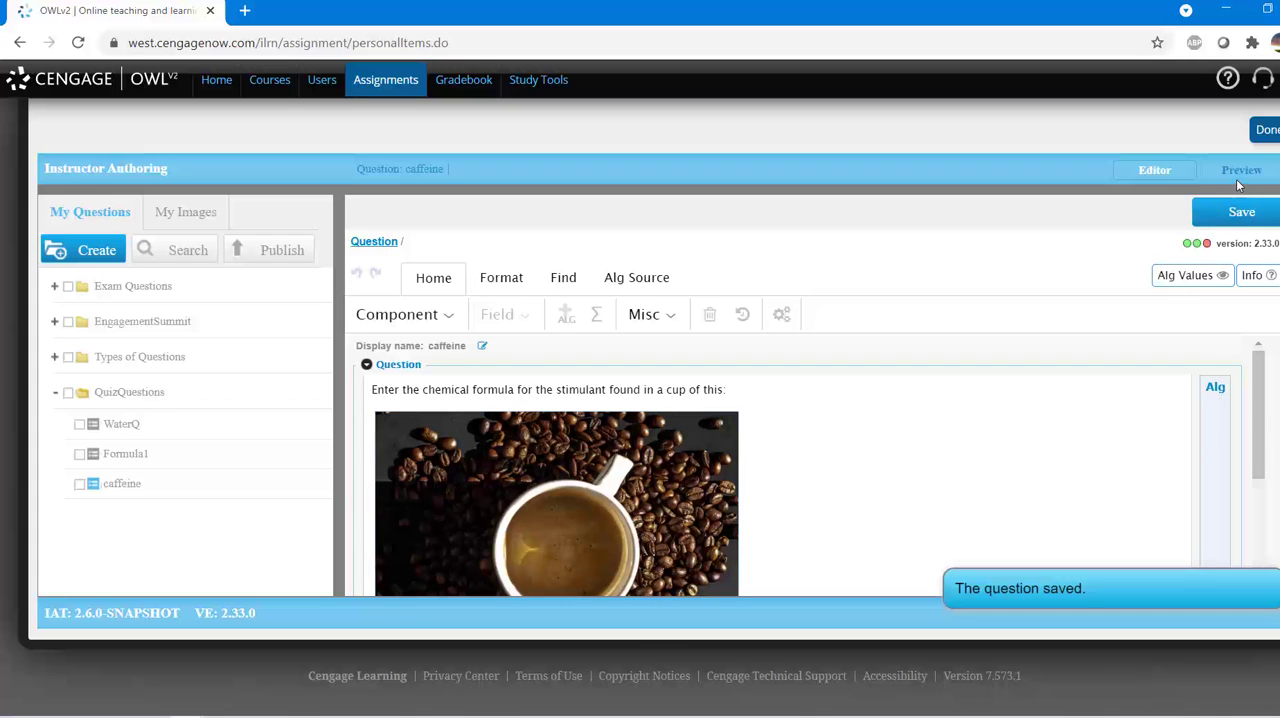
pyautogui.click(1240, 172)
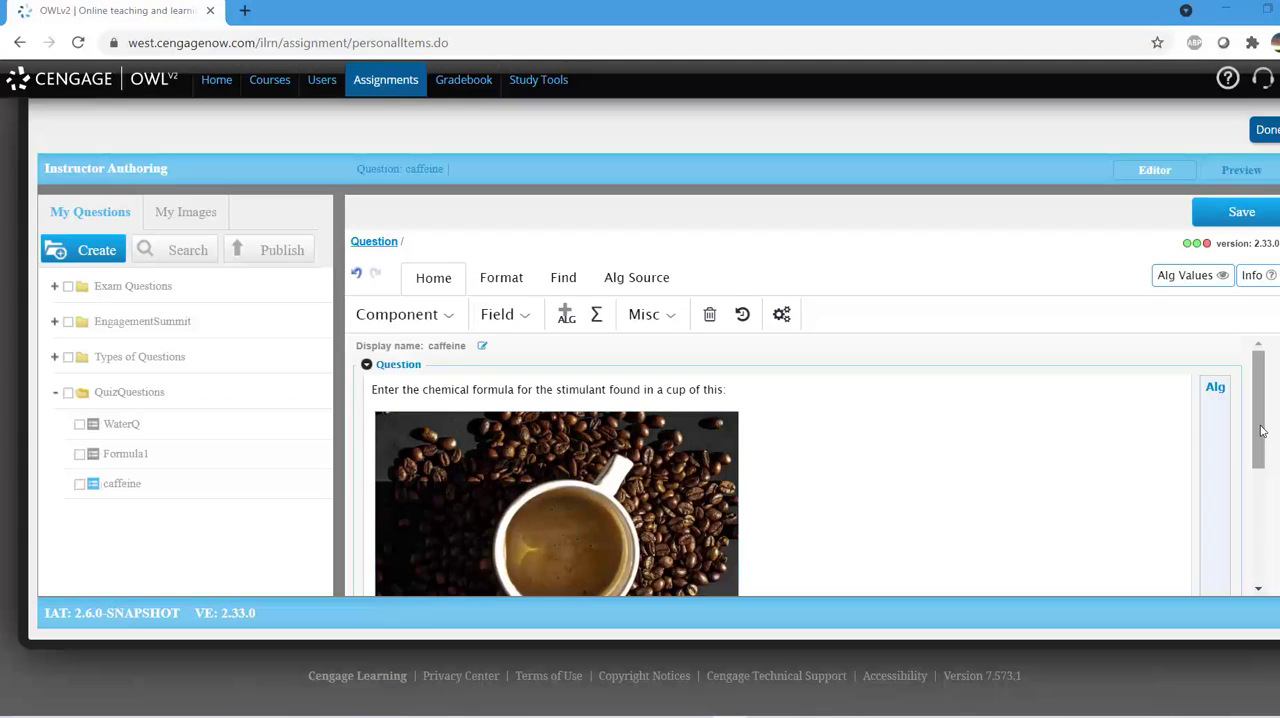
# Step: Add the instruction "Draw its molecular structure in the box below." under the answer field, followed by a new line
pyautogui.moveTo(1262, 430); pyautogui.dragTo(1260, 546)
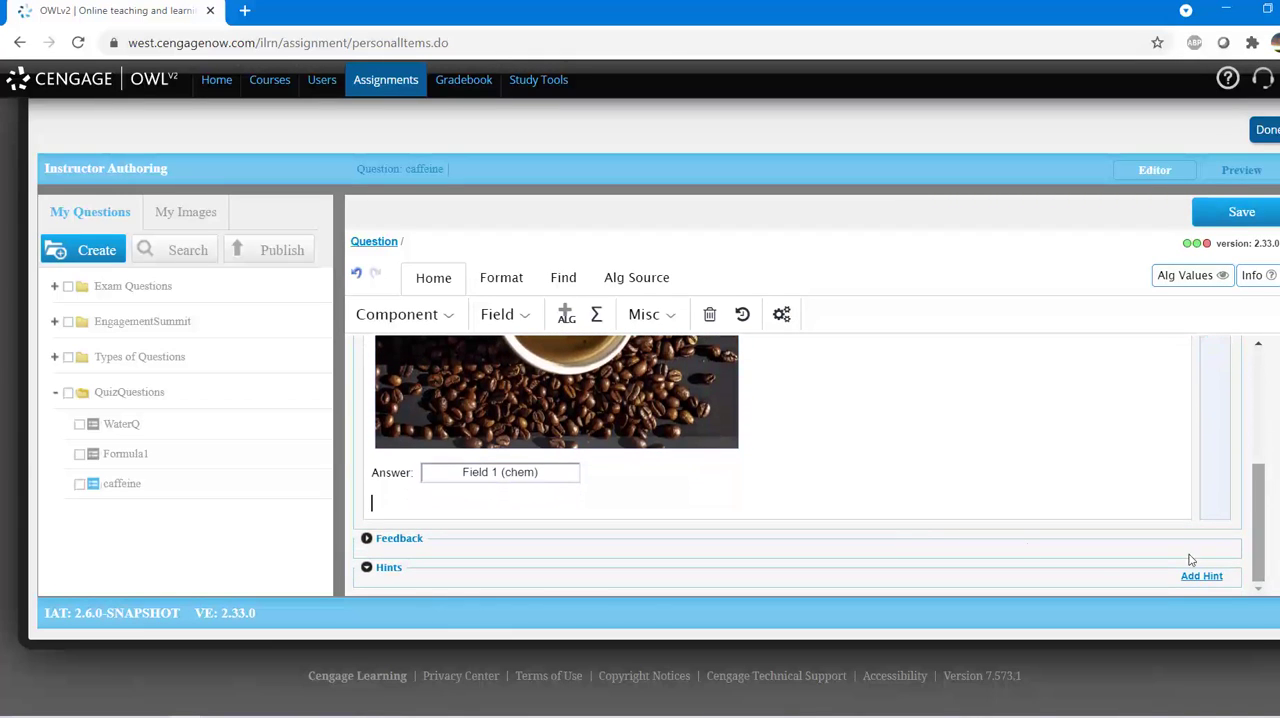
pyautogui.click(573, 508)
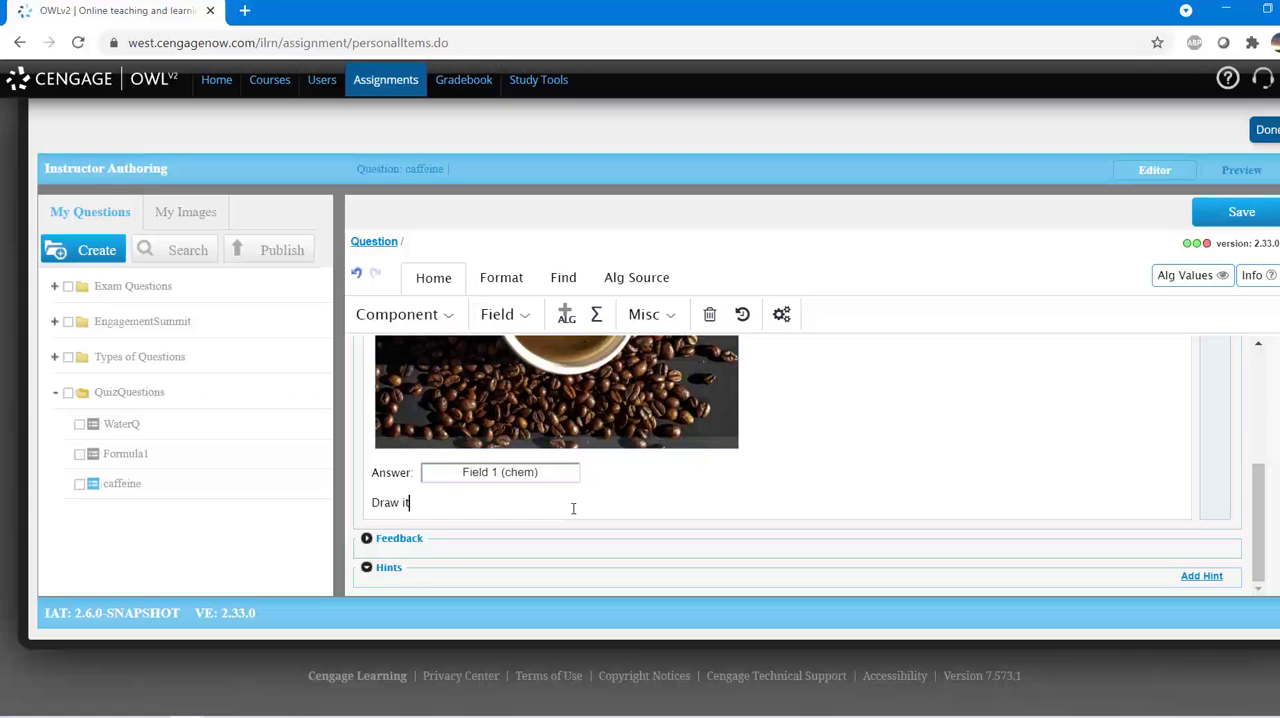
pyautogui.write('Draw its molecular structure in the')
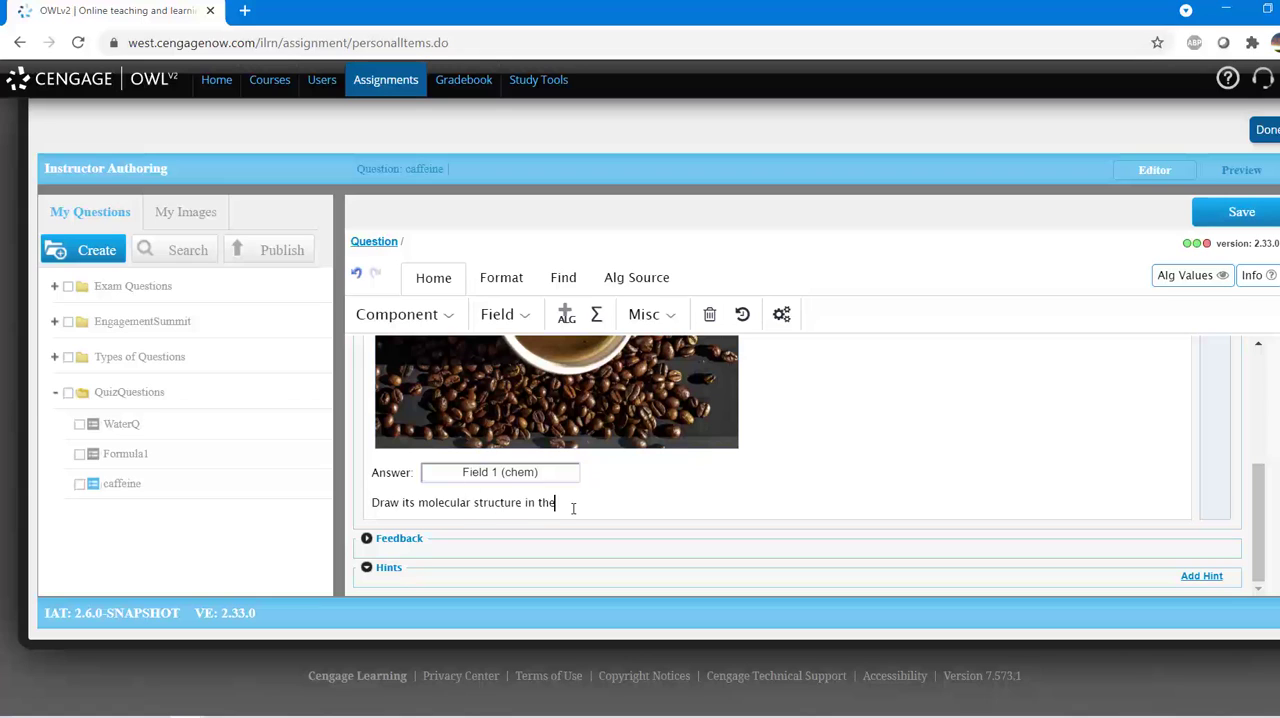
pyautogui.write(' box below.')
pyautogui.press('Return')
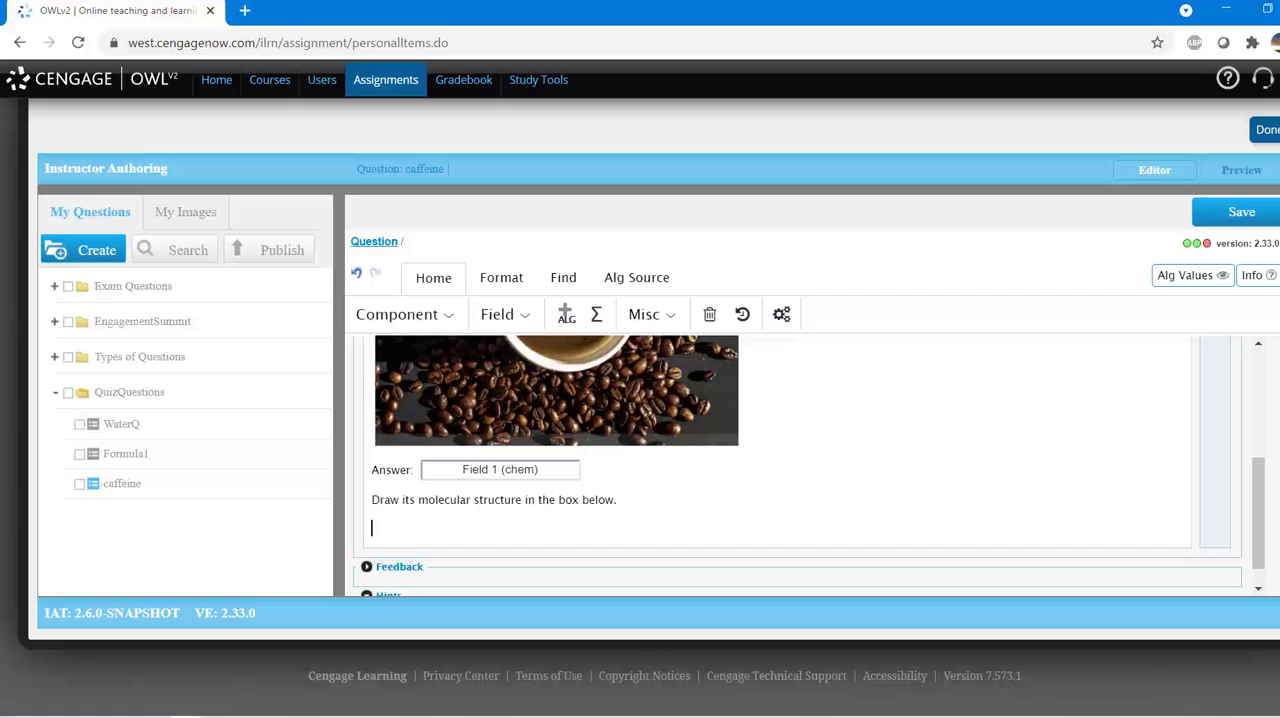
# Step: Insert a Chem Sketch field below the drawing instruction and go to the molecule editor of its first answer
pyautogui.click(520, 314)
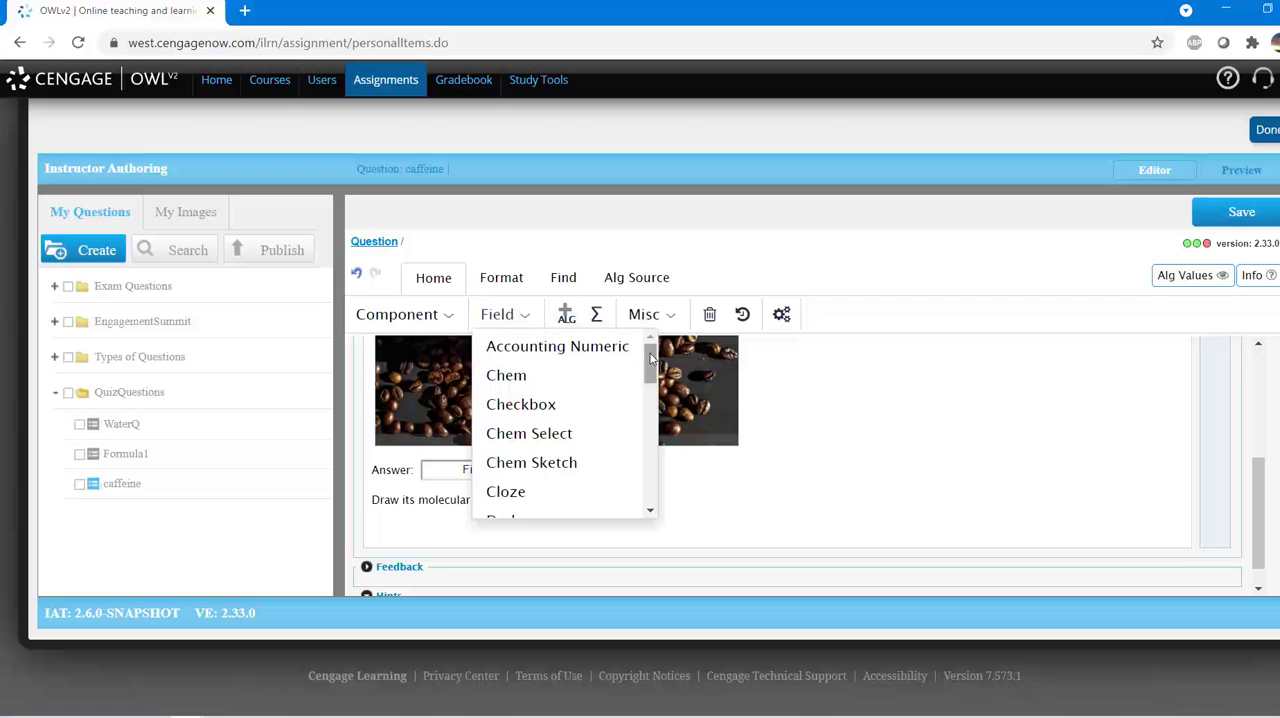
pyautogui.moveTo(650, 360)
pyautogui.mouseDown()
pyautogui.moveTo(641, 484)
pyautogui.moveTo(654, 352)
pyautogui.mouseUp()
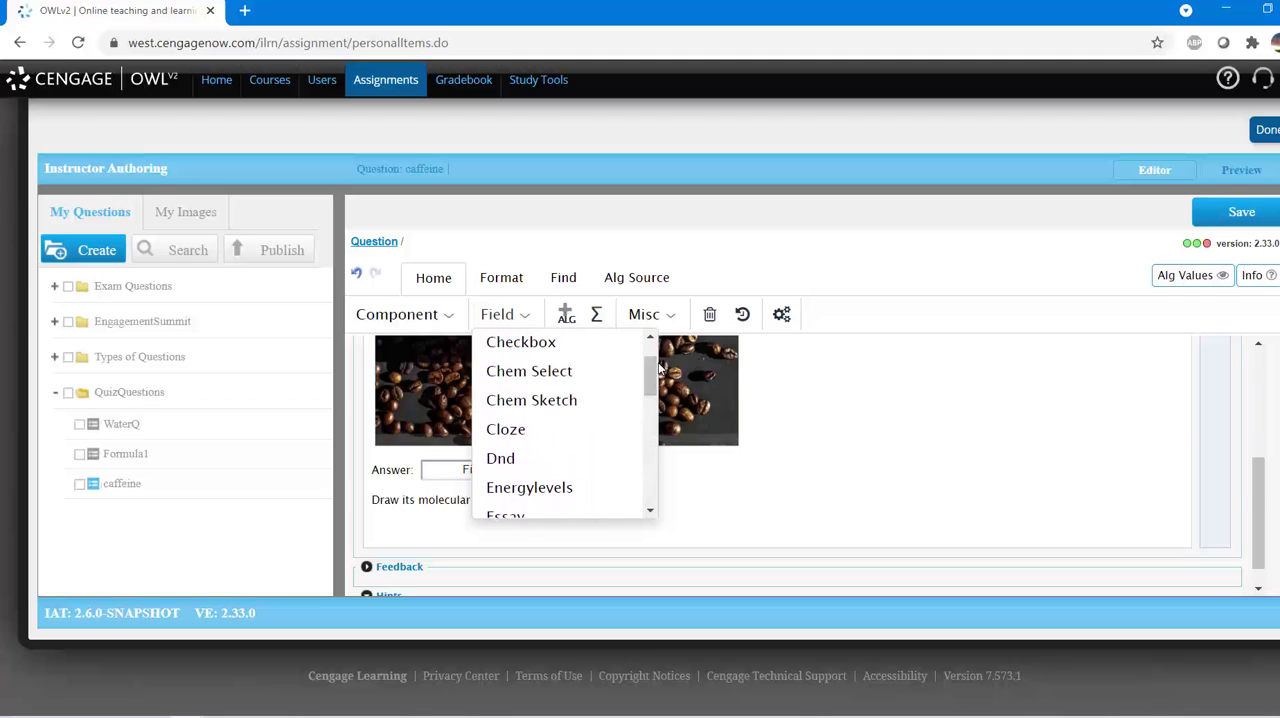
pyautogui.click(586, 400)
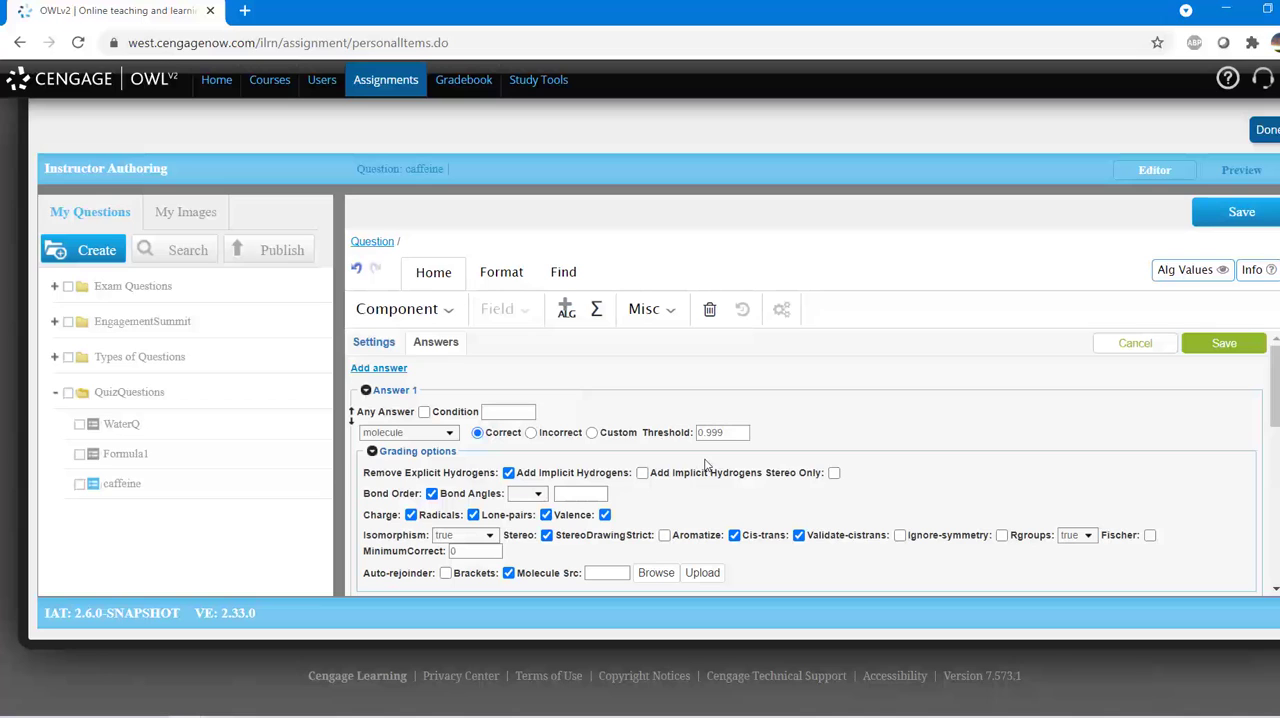
pyautogui.scroll(-3, 706, 466)
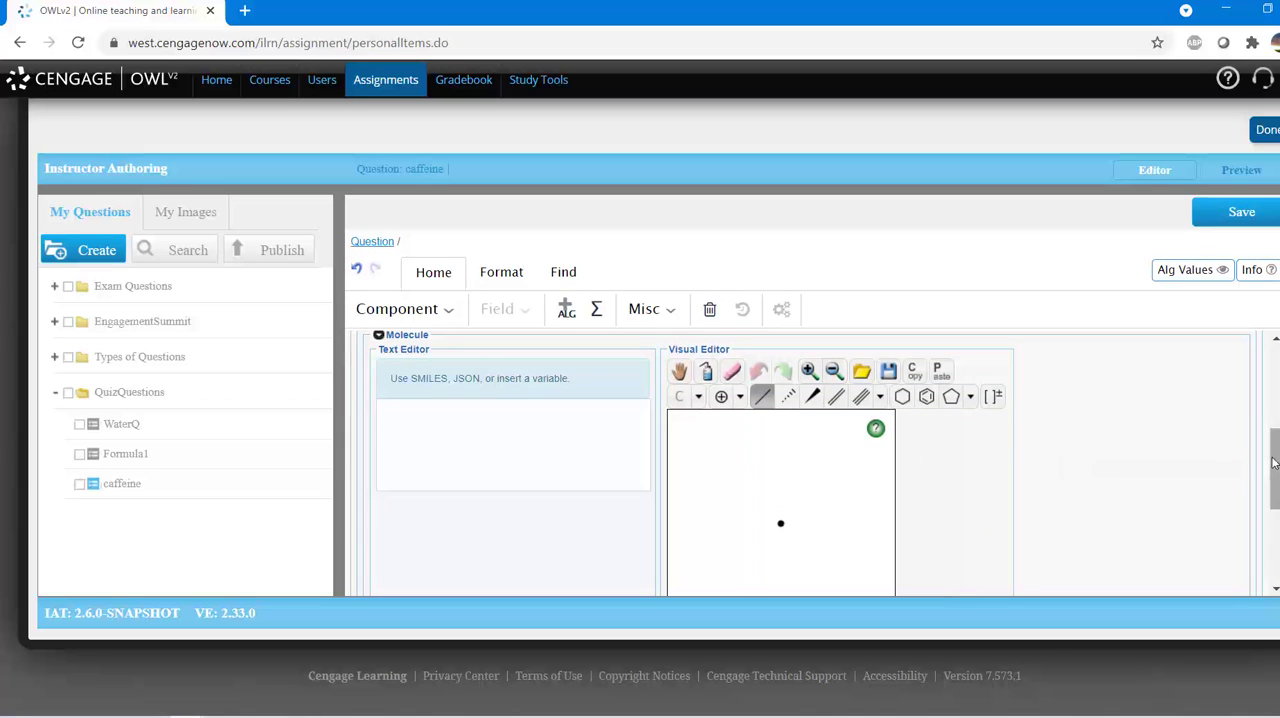
# Step: Draw a cyclopentane ring in the answer's visual editor and fuse a six-membered ring to its lower-left bond
pyautogui.moveTo(1275, 463); pyautogui.dragTo(1273, 480)
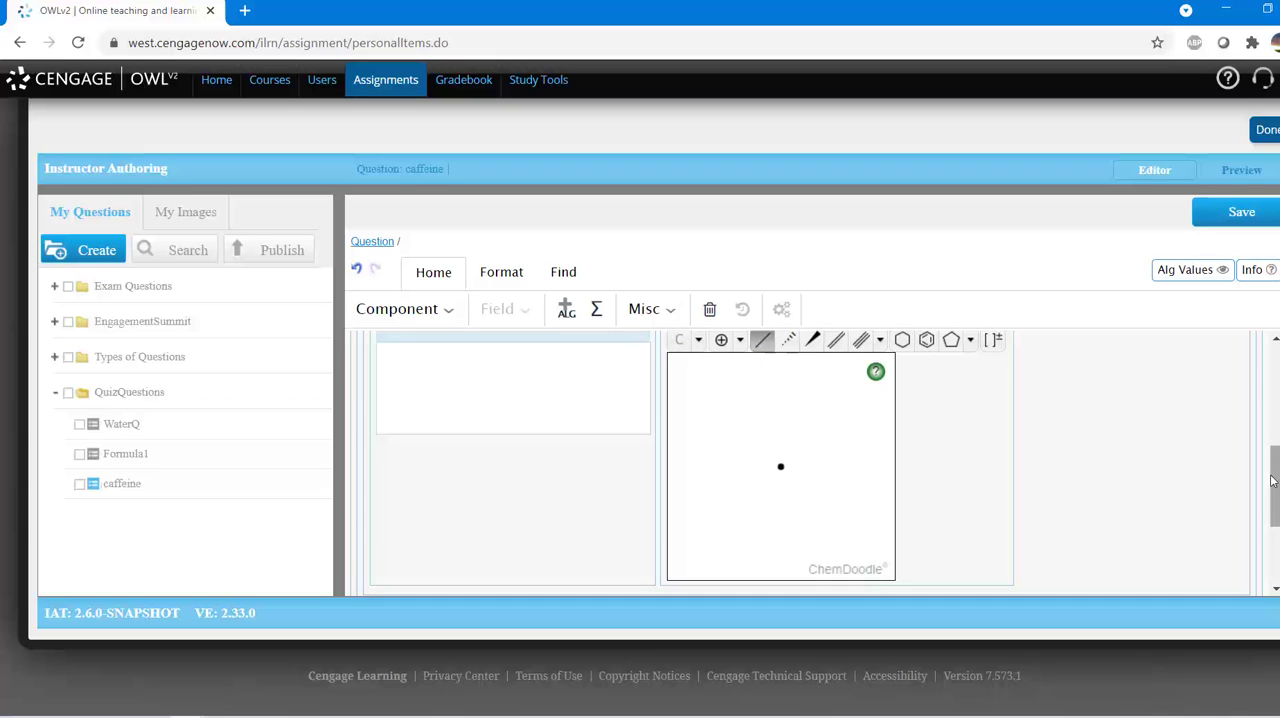
pyautogui.click(949, 347)
pyautogui.click(785, 534)
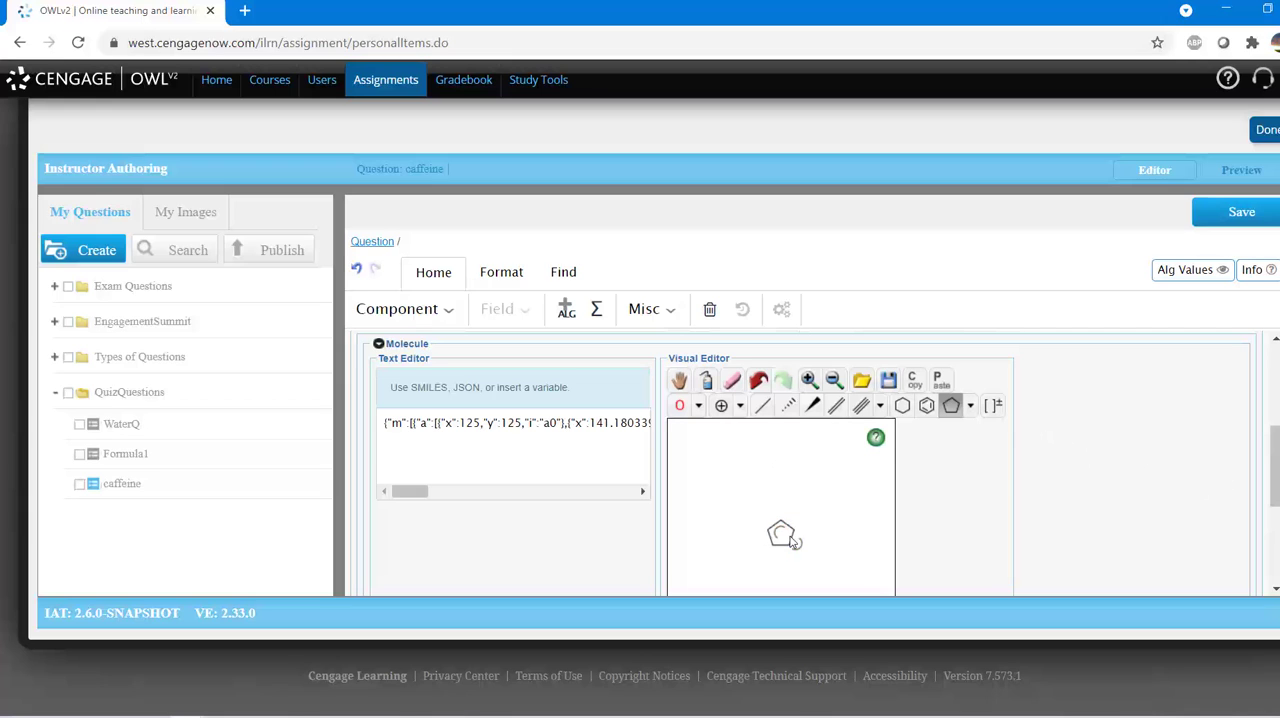
pyautogui.click(902, 406)
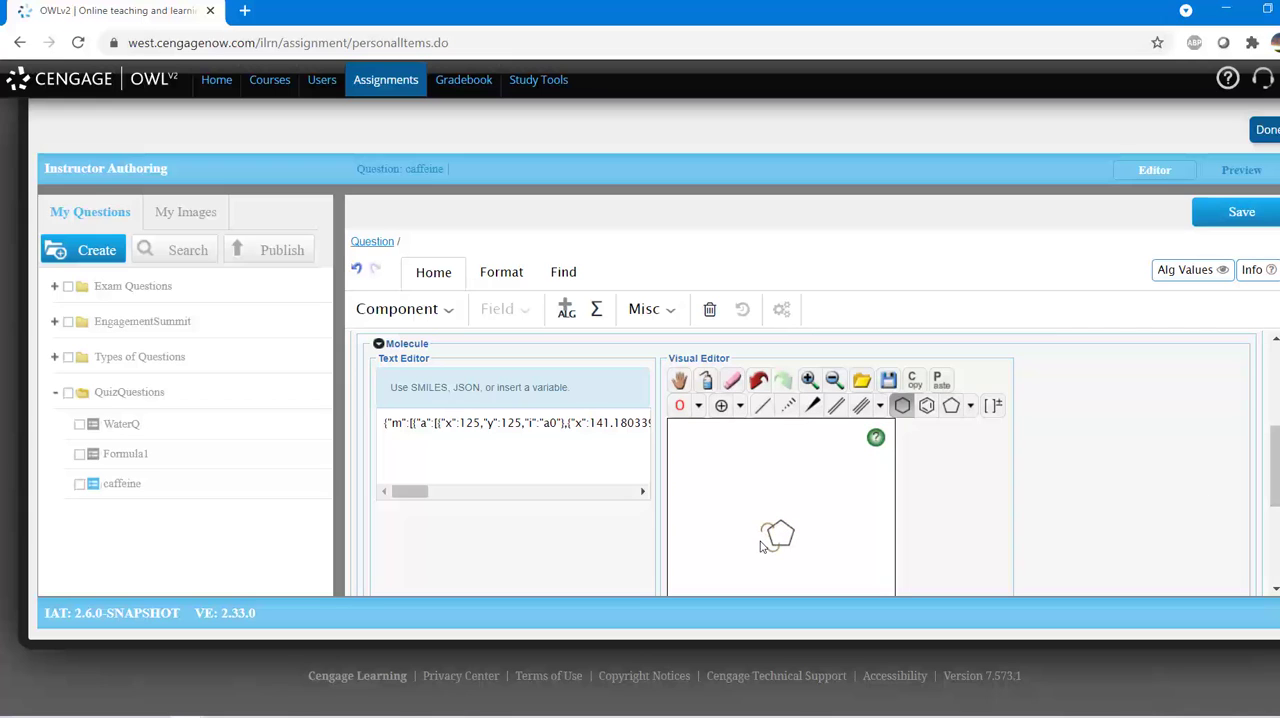
pyautogui.click(762, 540)
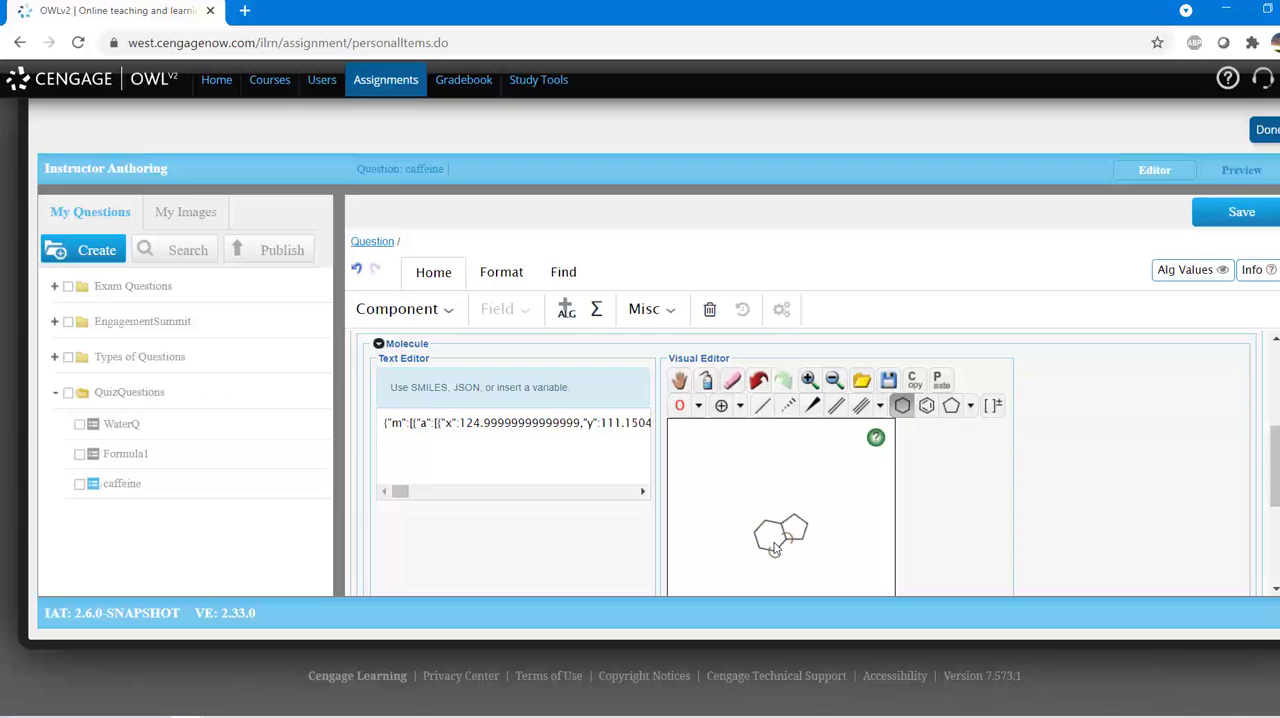
# Step: Make the five-membered ring's lower-right side bond and the bond shared by both rings double bonds
pyautogui.click(836, 406)
pyautogui.click(804, 533)
pyautogui.click(783, 532)
# Step: Attach oxygen atoms with double bonds to the upper and lower-left carbons of the six-membered ring
pyautogui.click(680, 406)
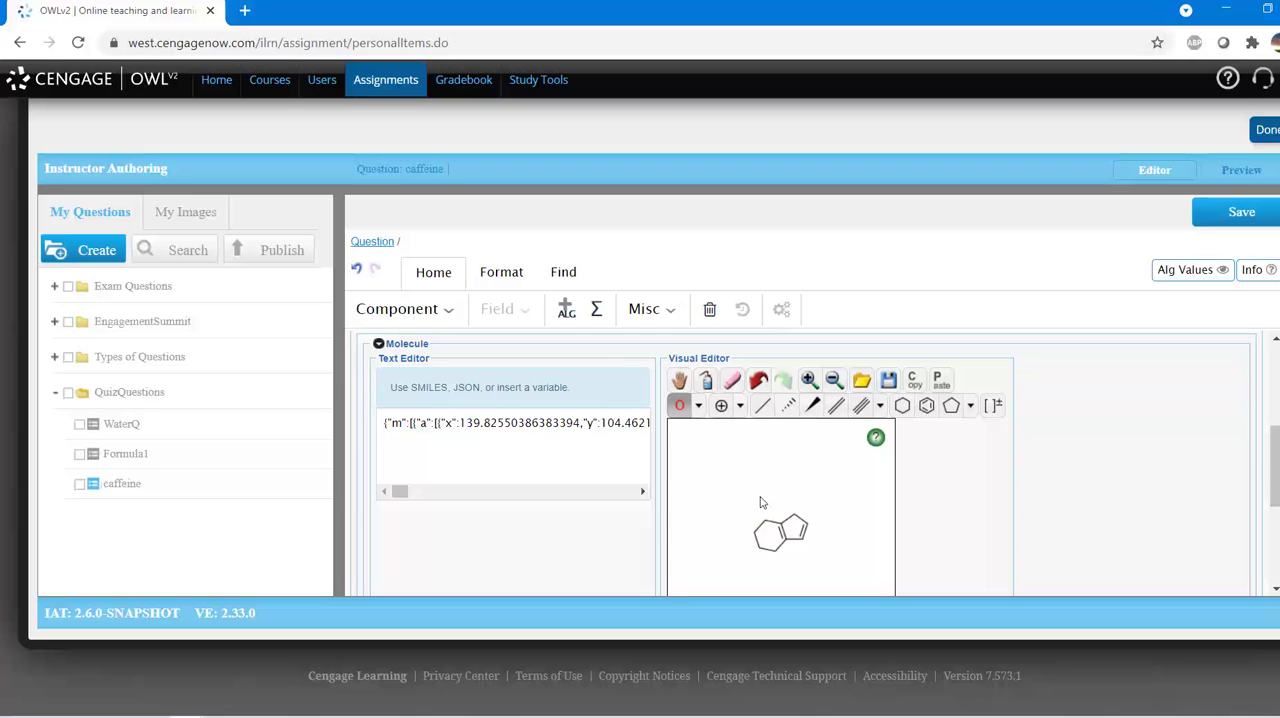
pyautogui.click(759, 512)
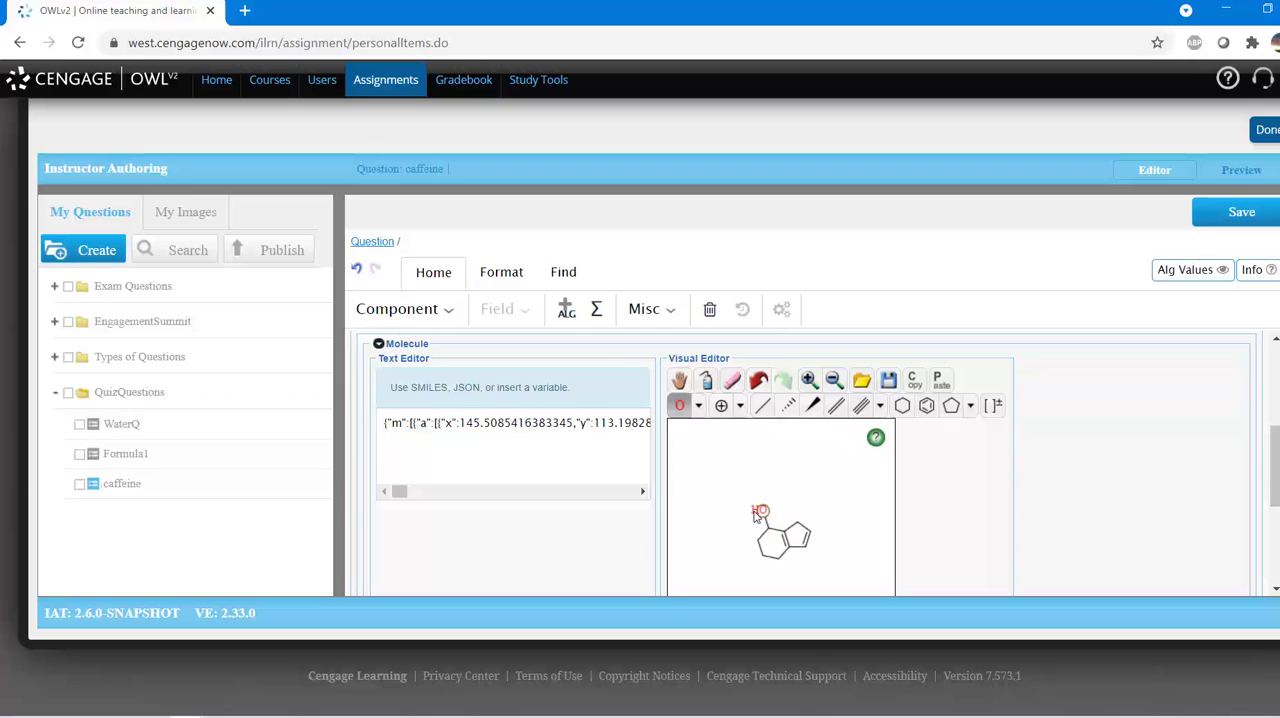
pyautogui.click(758, 560)
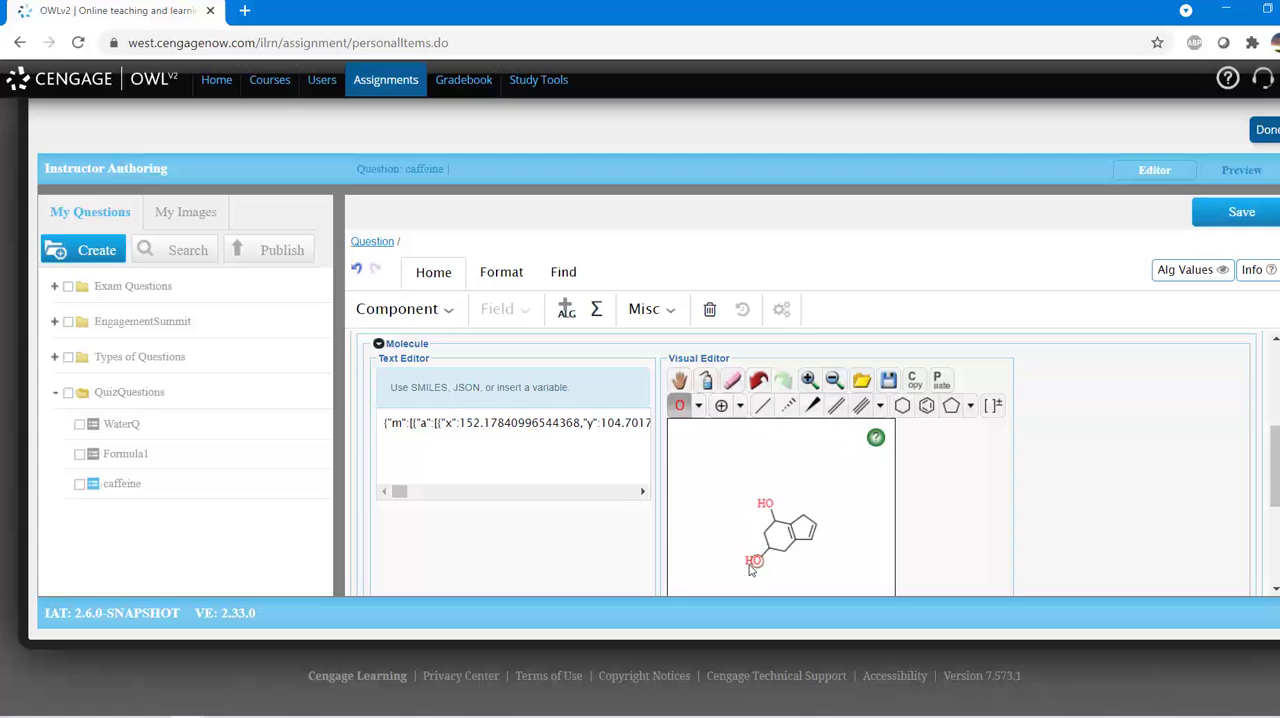
pyautogui.click(836, 406)
pyautogui.click(759, 554)
pyautogui.click(768, 511)
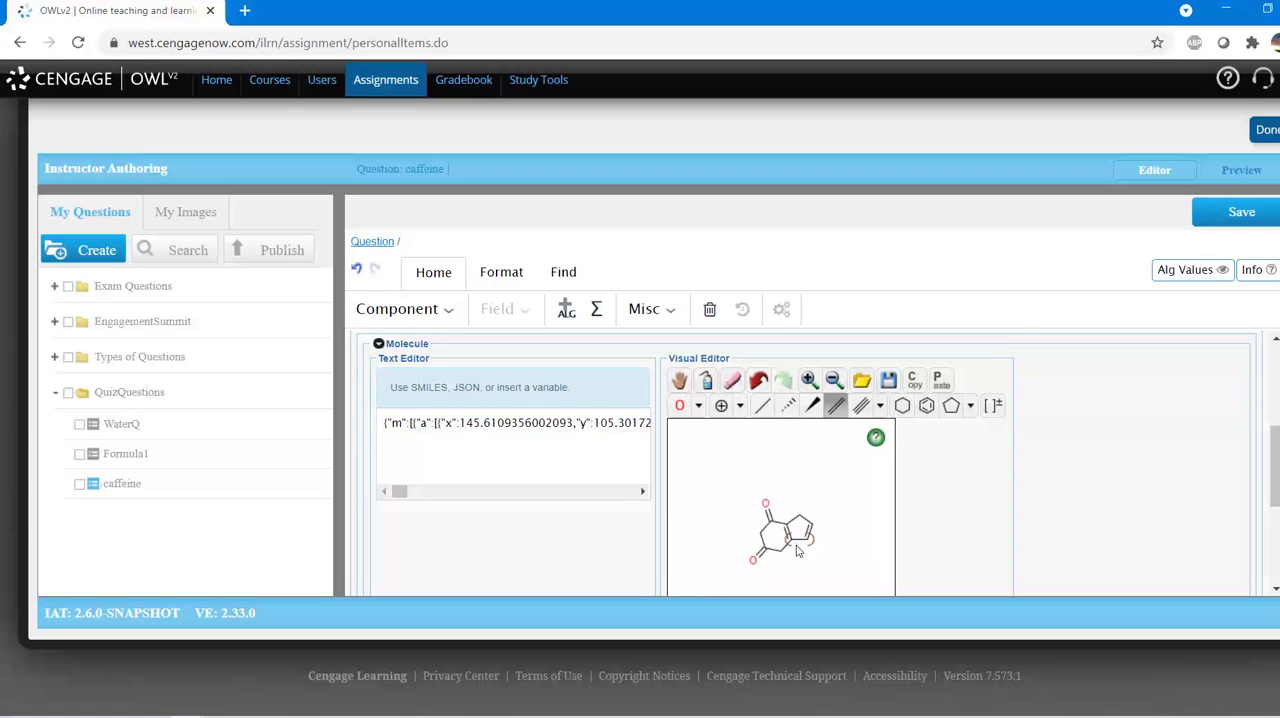
# Step: Replace four ring carbons with nitrogen: the five-membered ring's top and lower-right atoms, and the six-membered ring's bottom and left atoms
pyautogui.click(701, 406)
pyautogui.click(640, 443)
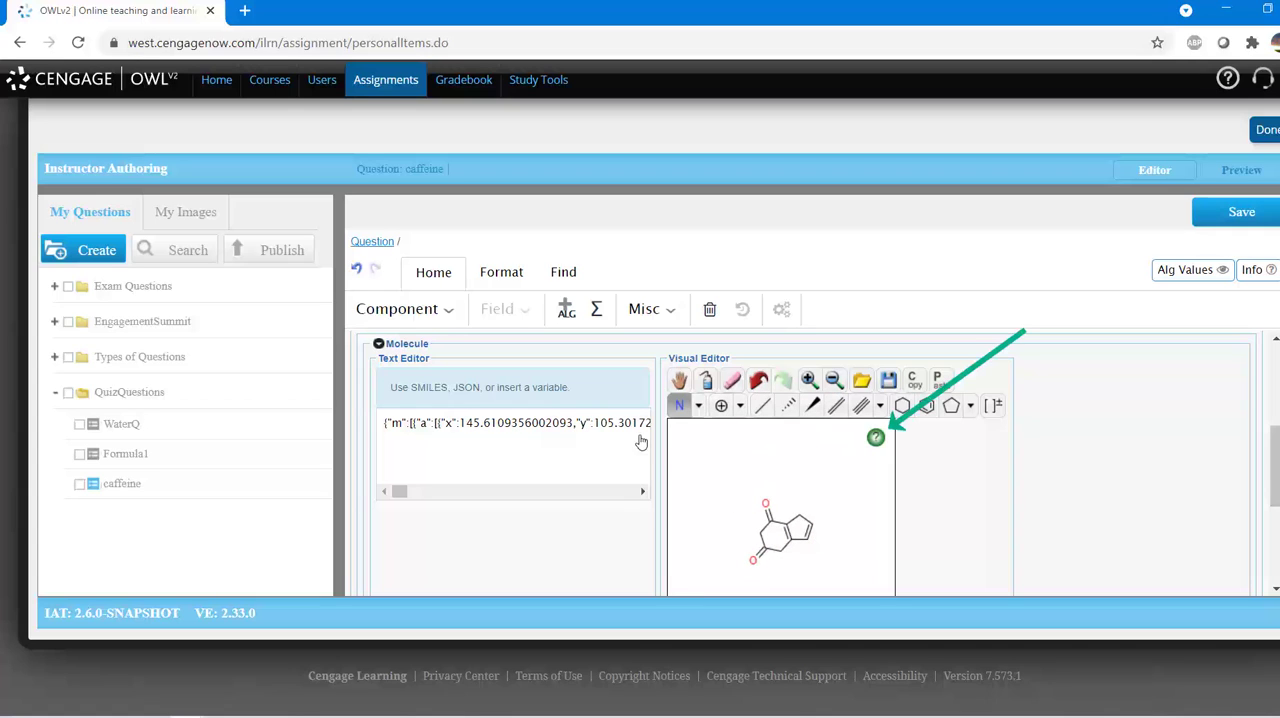
pyautogui.click(808, 540)
pyautogui.click(783, 554)
pyautogui.click(760, 530)
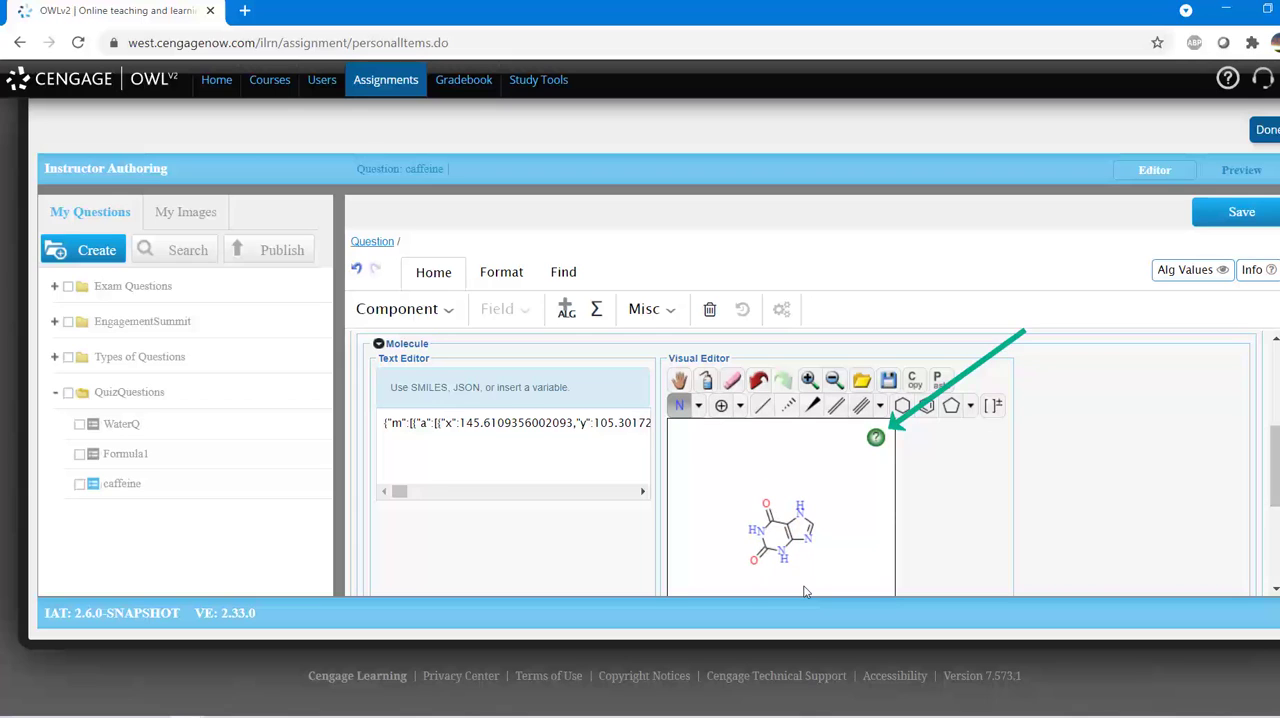
# Step: Add a methyl group with a single bond to each of the three NH nitrogens
pyautogui.click(762, 405)
pyautogui.click(810, 512)
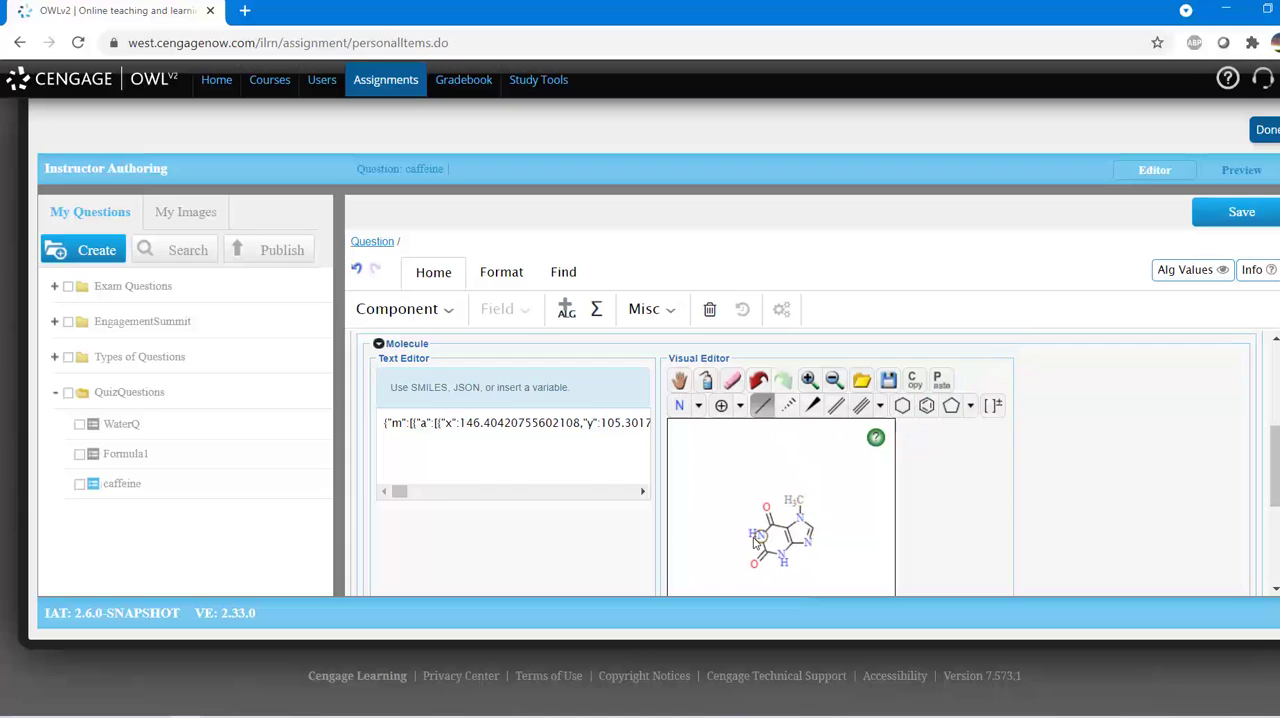
pyautogui.click(755, 538)
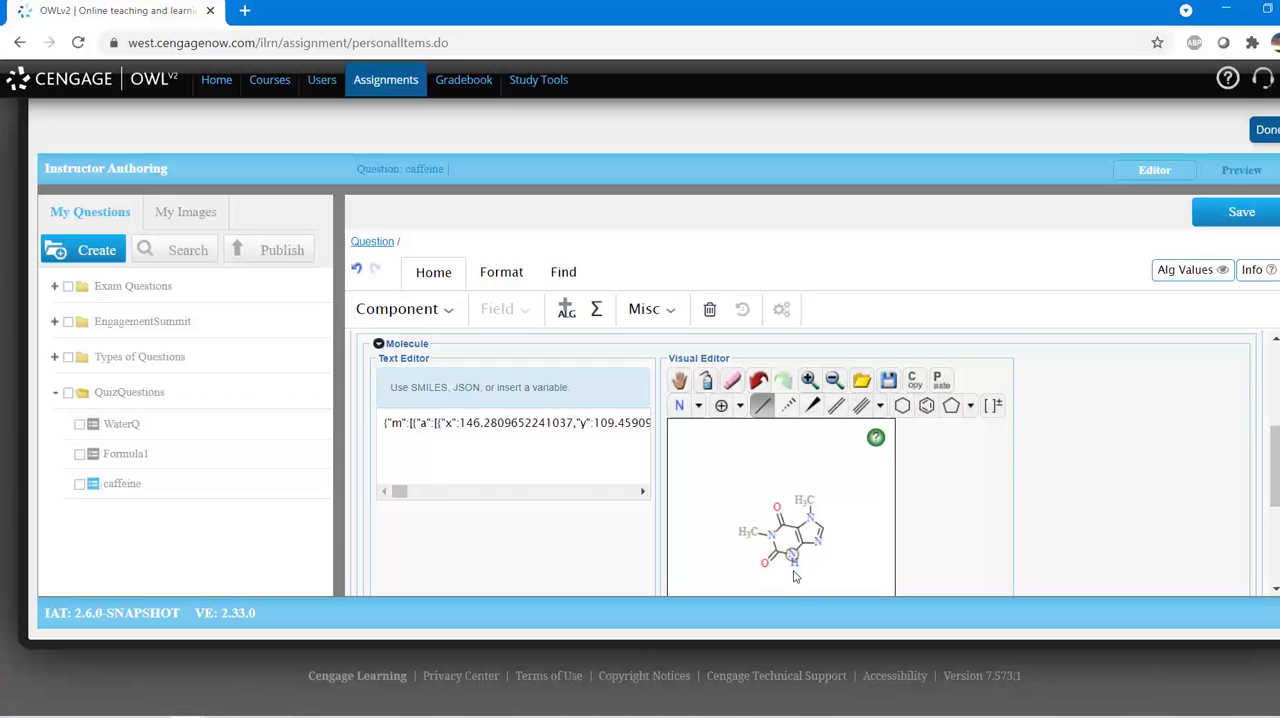
pyautogui.click(791, 551)
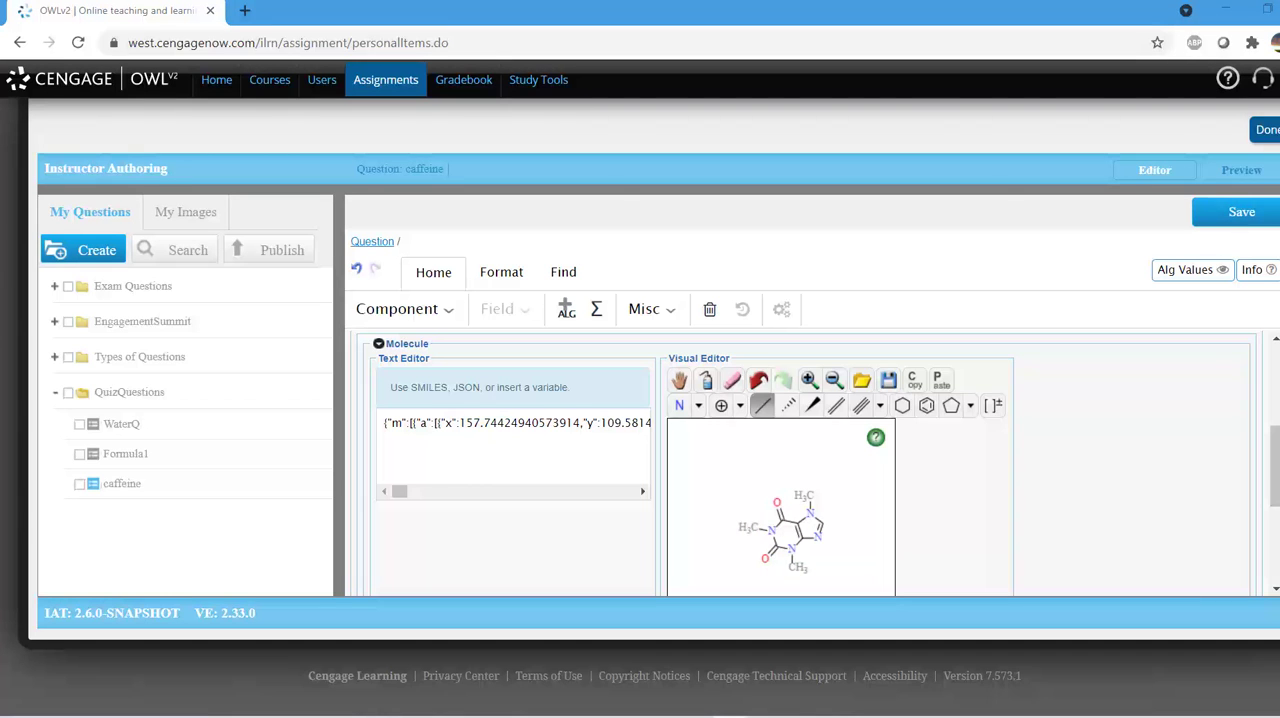
# Step: Save the Chem Sketch field and preview the caffeine question down to its drawing box
pyautogui.moveTo(1275, 468); pyautogui.dragTo(1271, 378)
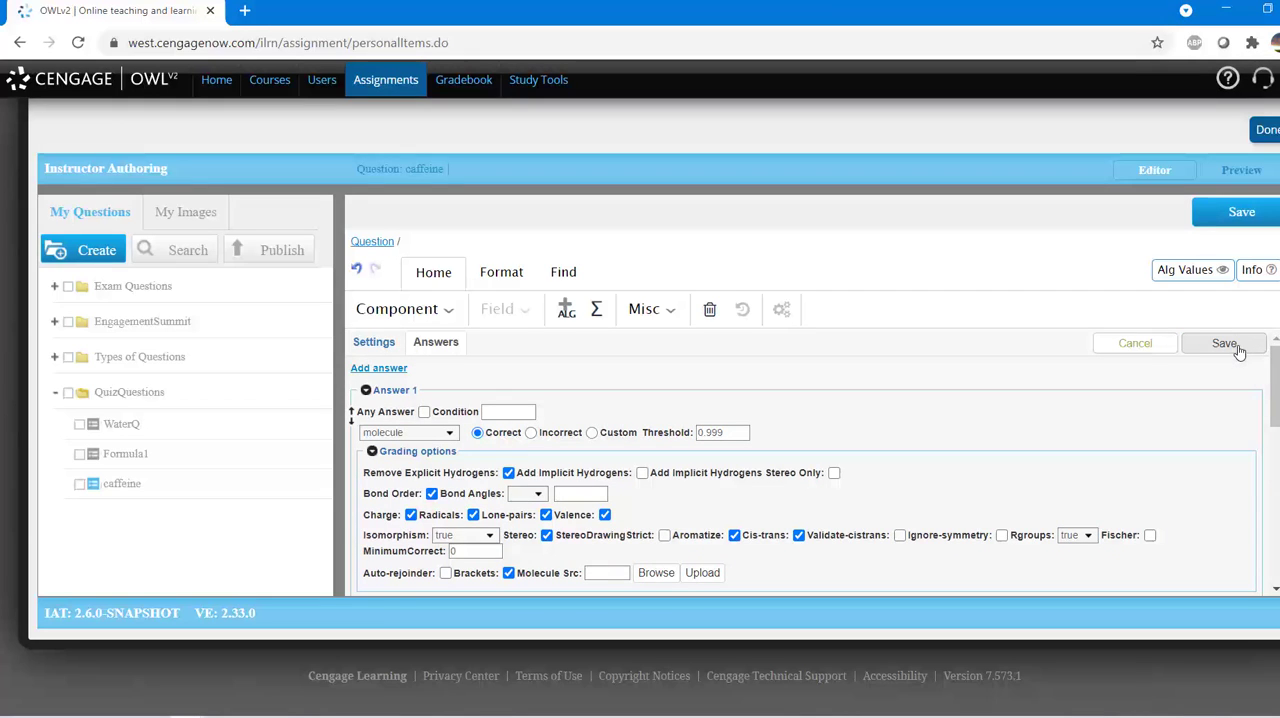
pyautogui.click(1237, 349)
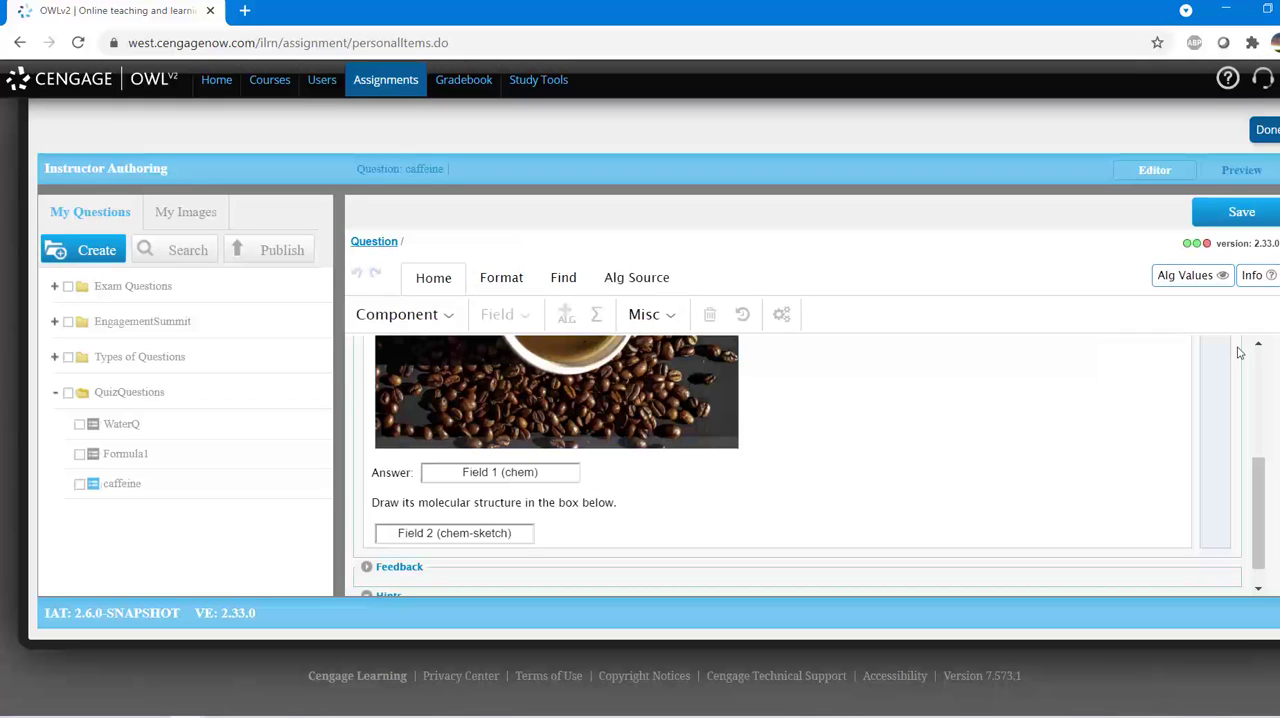
pyautogui.click(1242, 173)
pyautogui.moveTo(1256, 269); pyautogui.dragTo(1240, 476)
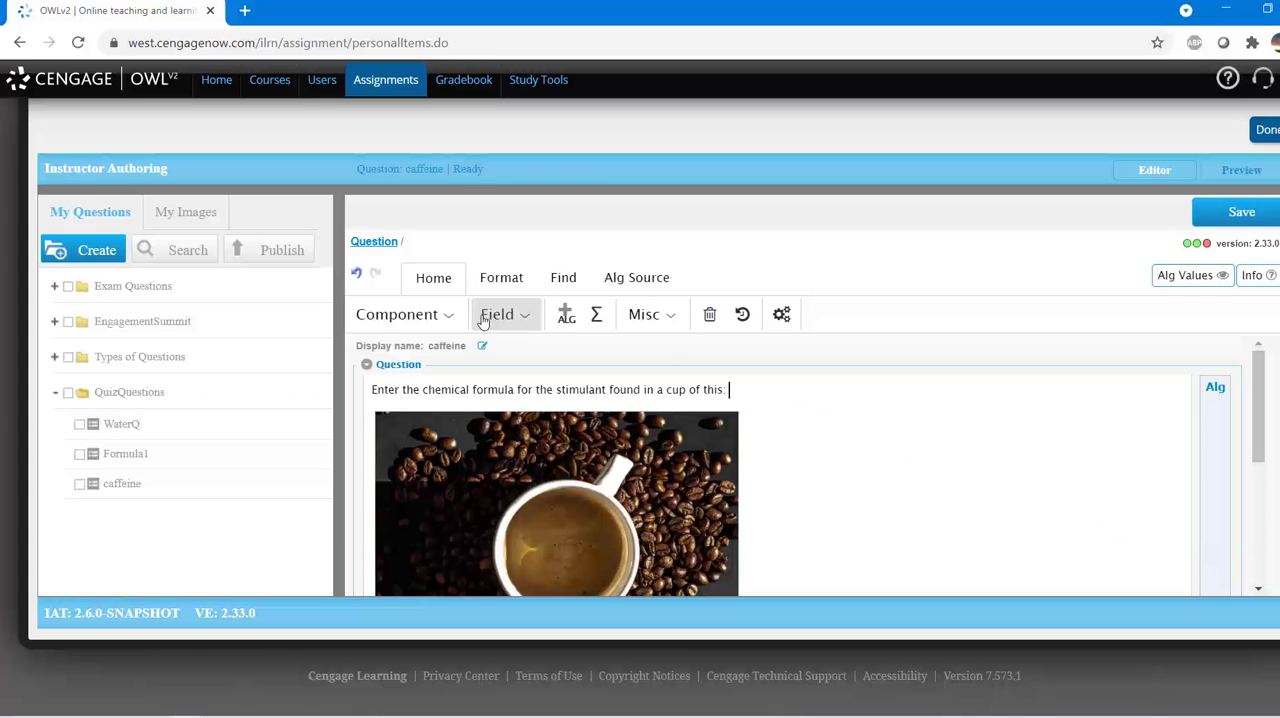
pyautogui.click(448, 316)
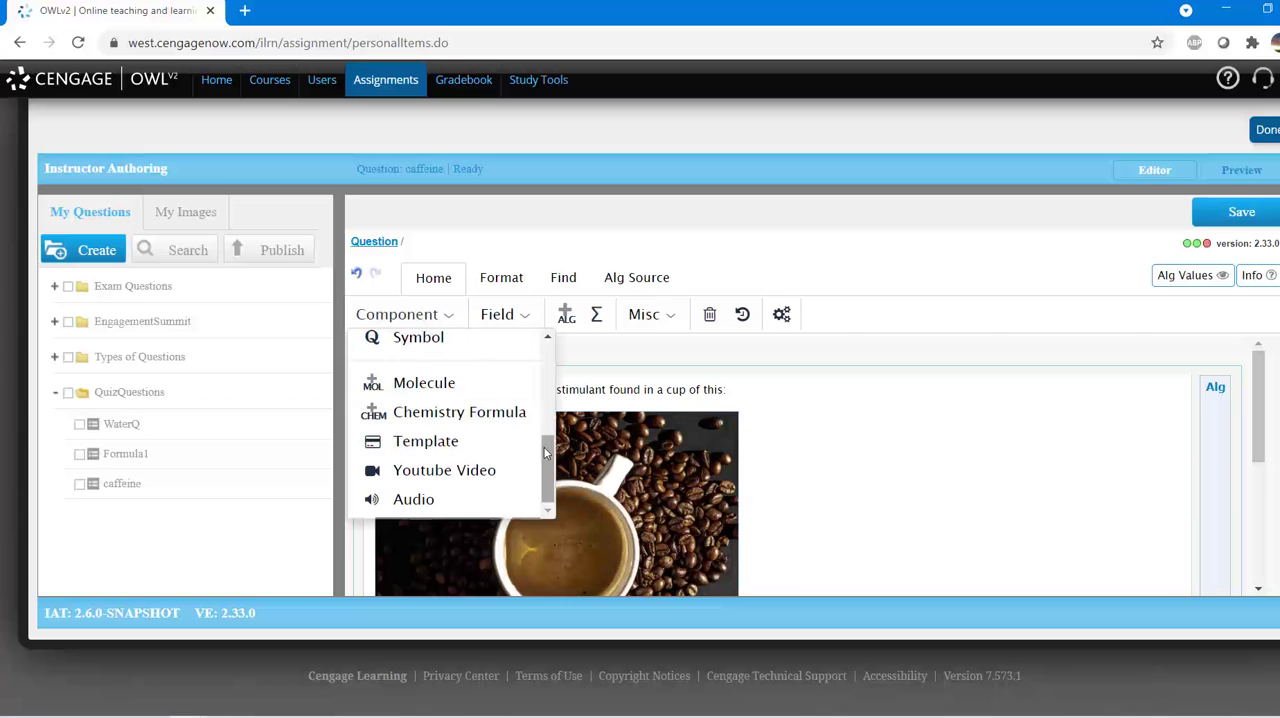
pyautogui.scroll(5, 499, 377)
pyautogui.moveTo(552, 377); pyautogui.dragTo(550, 440)
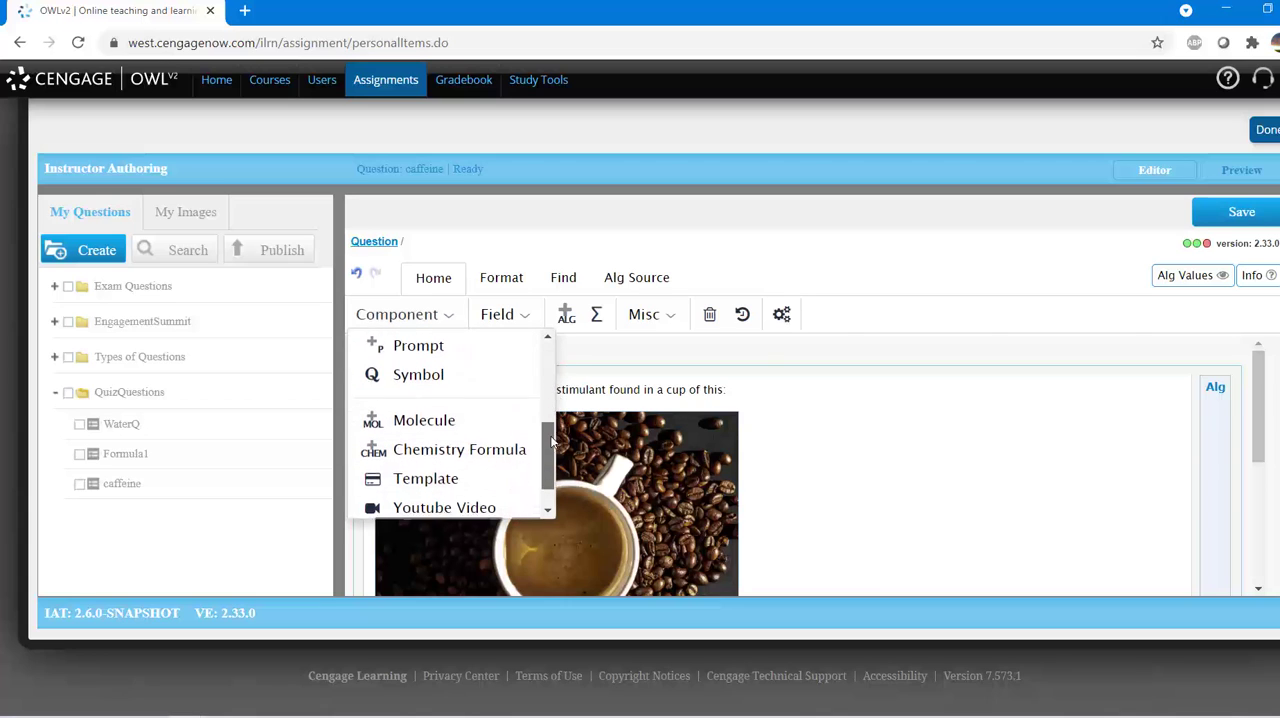
pyautogui.click(786, 386)
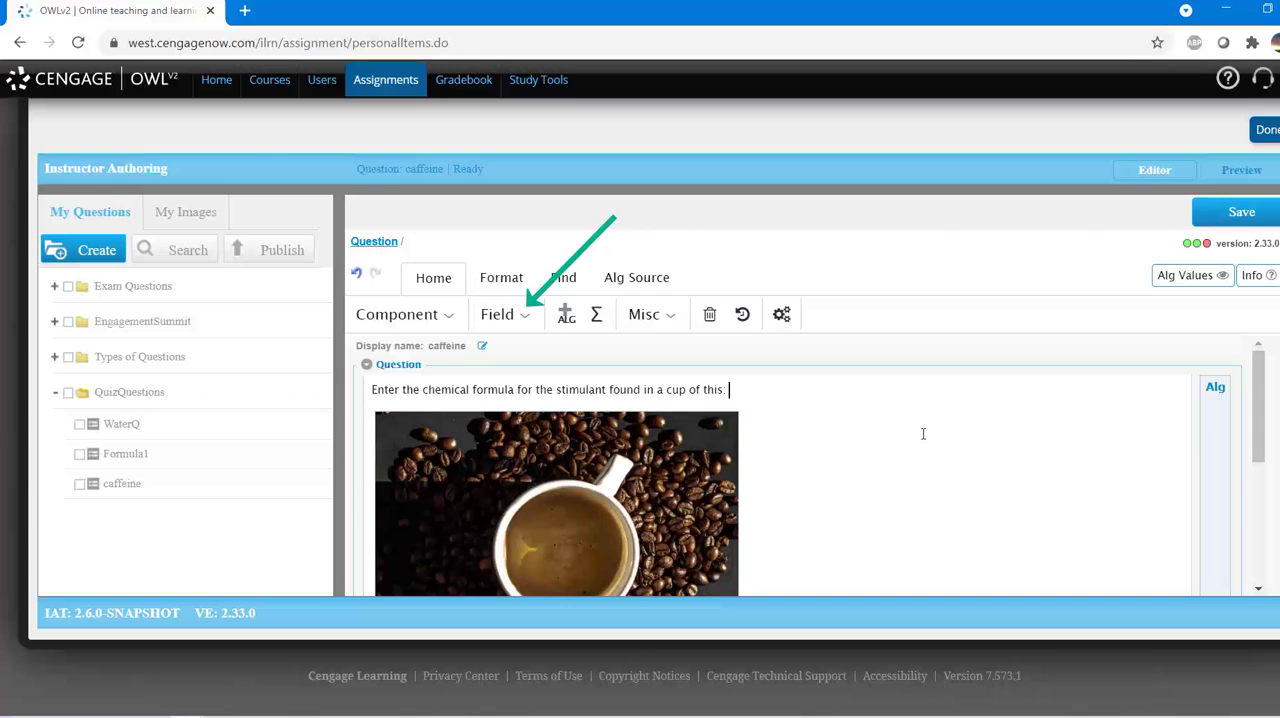
pyautogui.click(205, 212)
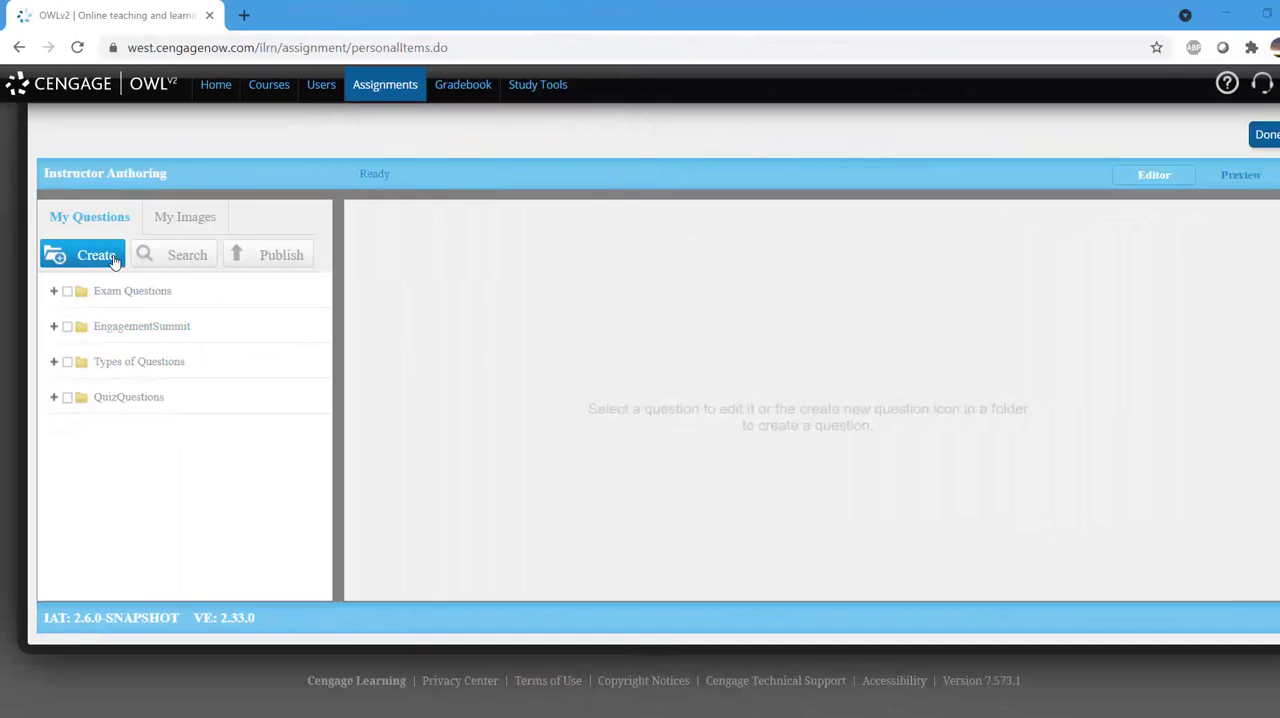
# Step: Create a Fill-in-the-Blank: Numeric question named KmMeters in the existing QuizQuestions folder
pyautogui.click(112, 257)
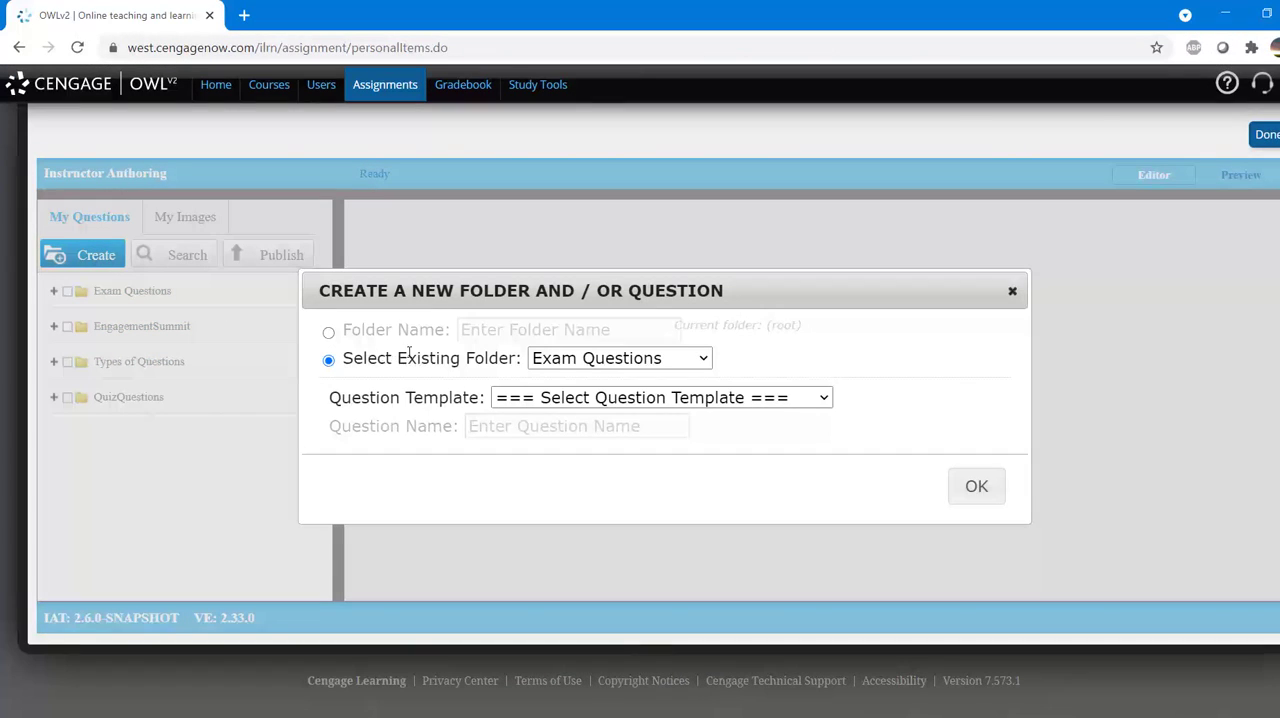
pyautogui.click(558, 364)
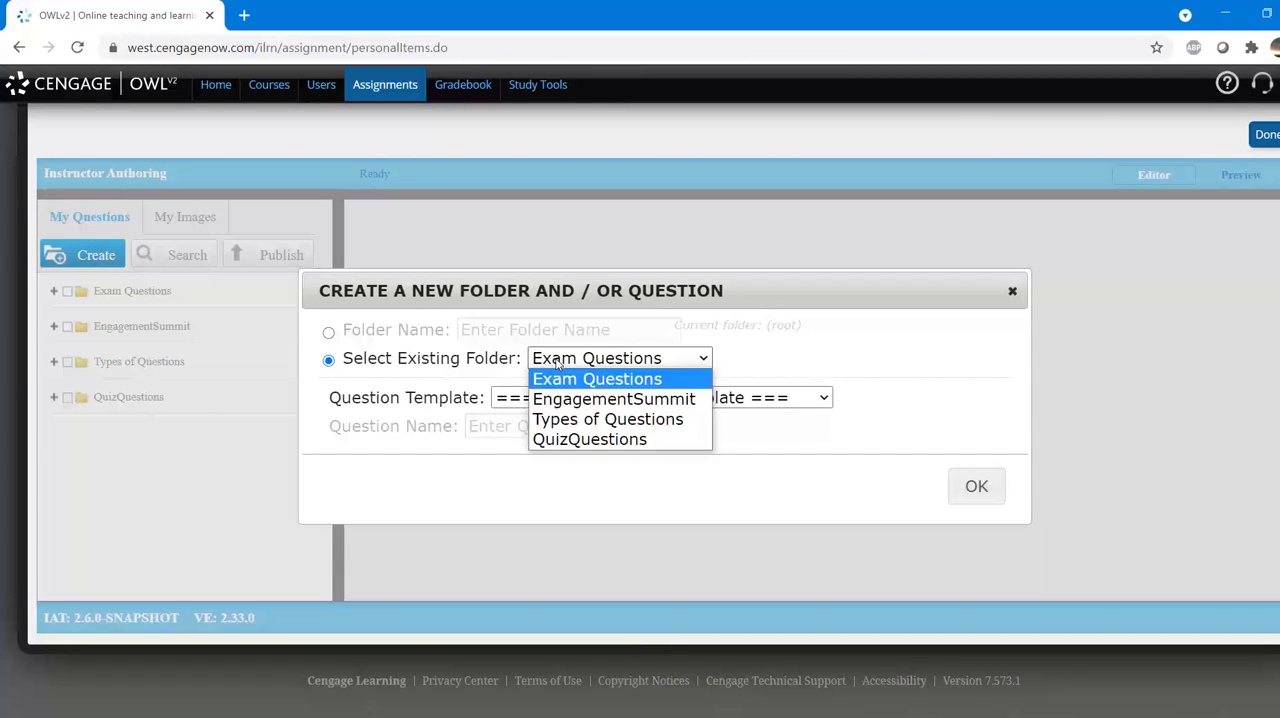
pyautogui.click(560, 436)
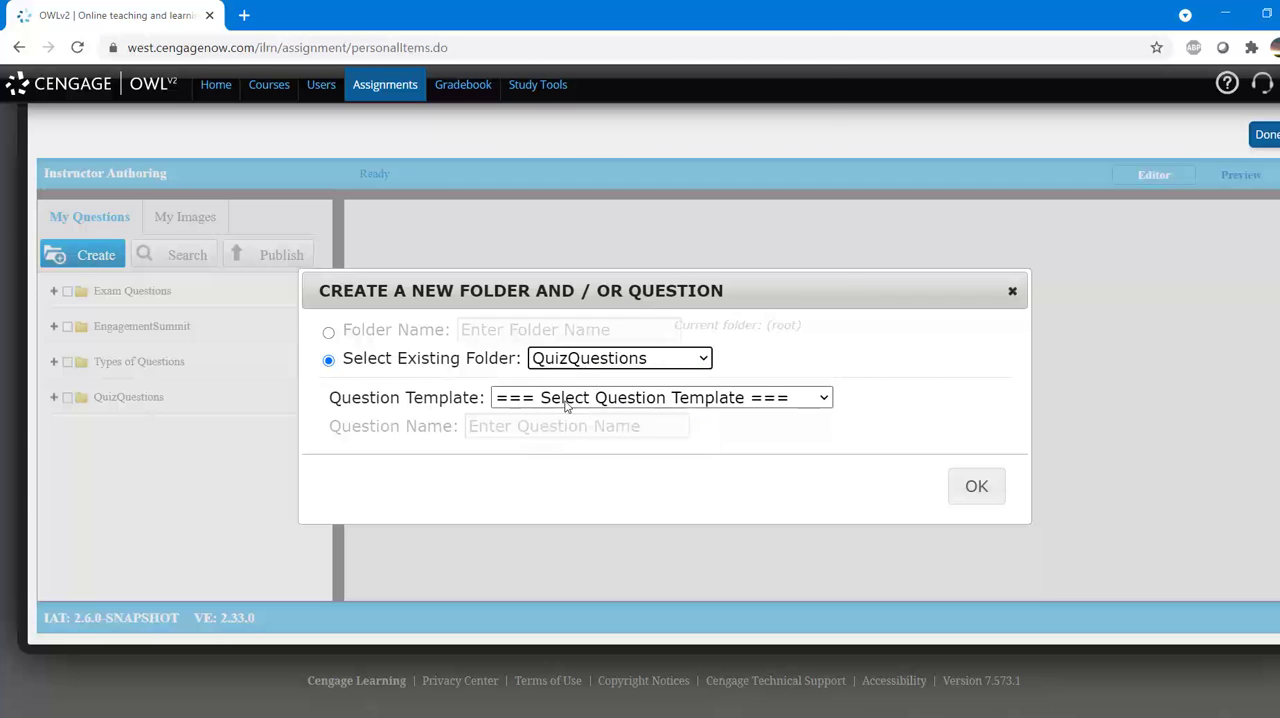
pyautogui.click(566, 403)
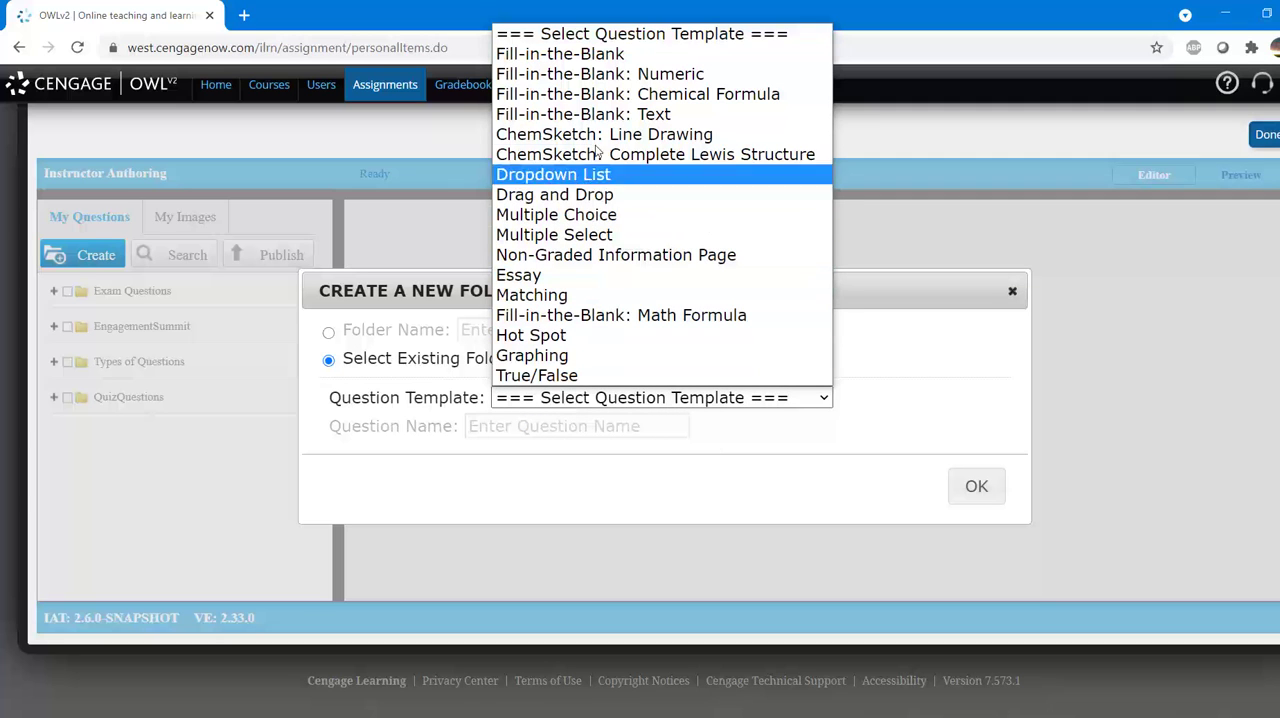
pyautogui.click(597, 81)
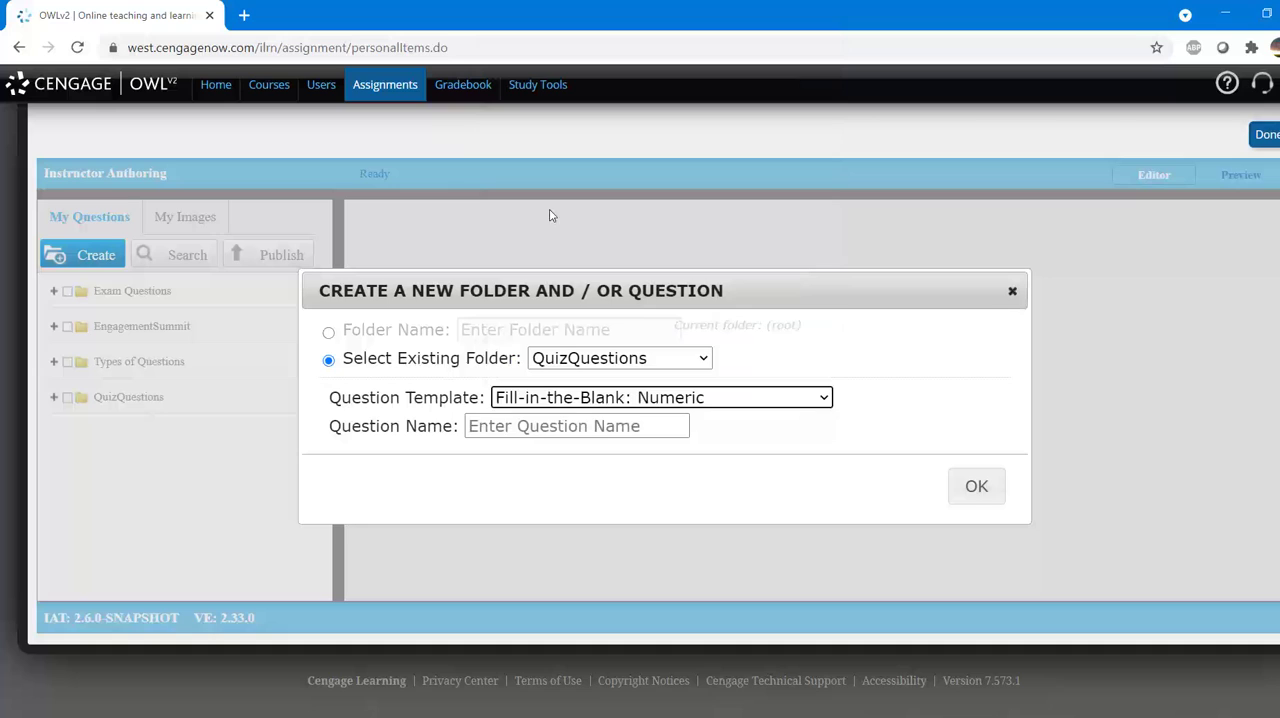
pyautogui.click(501, 426)
pyautogui.write('Km')
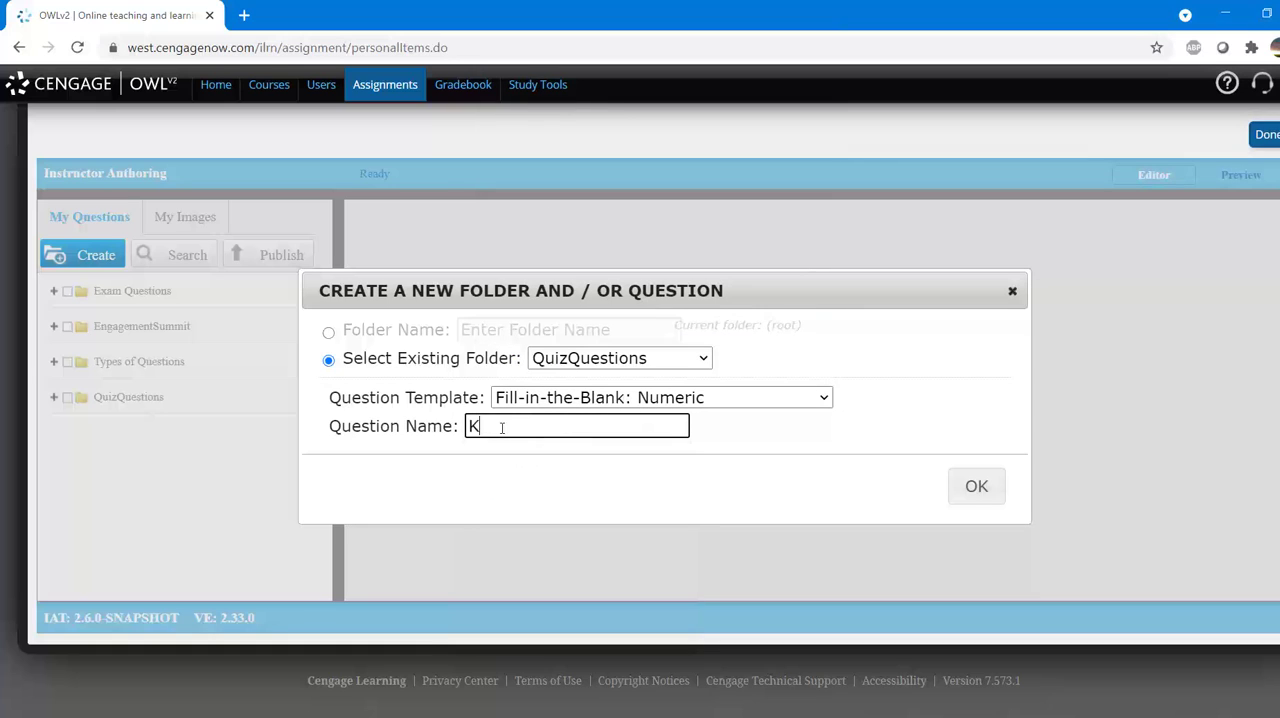
pyautogui.write('Meters')
pyautogui.click(976, 487)
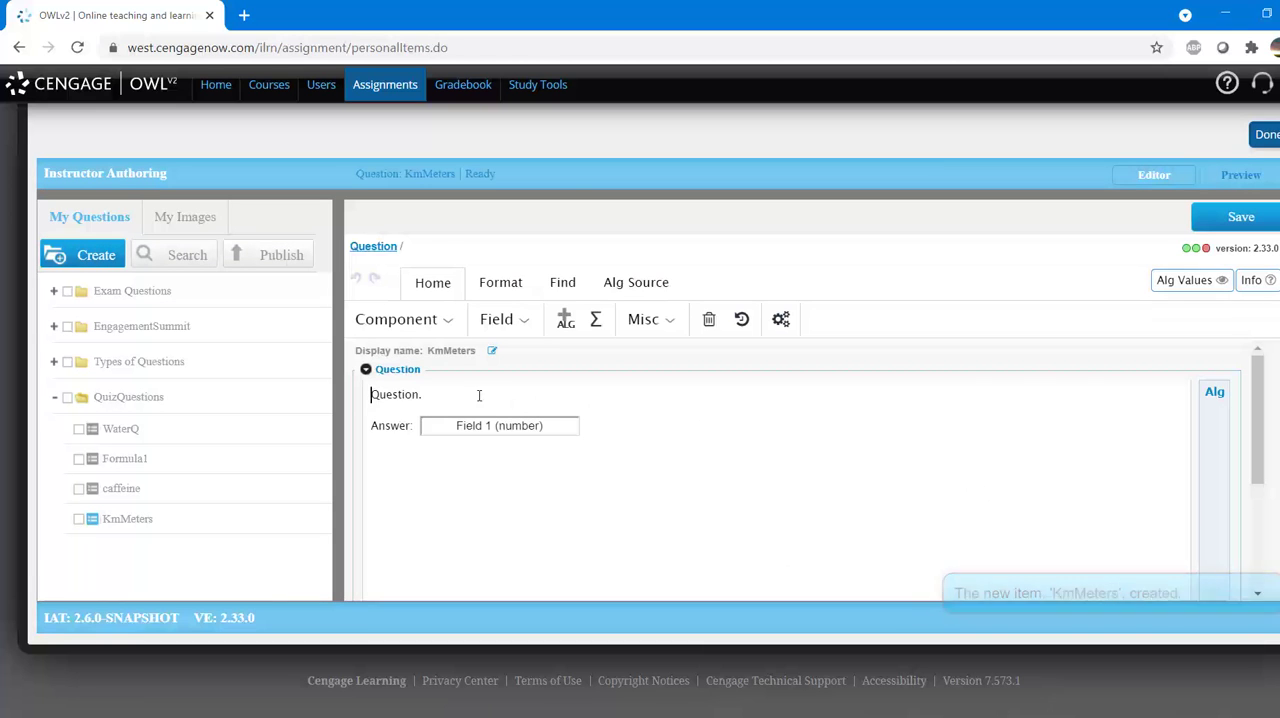
# Step: Replace the placeholder question text with "How many meters are equivalent to --- kilometers?"
pyautogui.moveTo(424, 396); pyautogui.dragTo(367, 395)
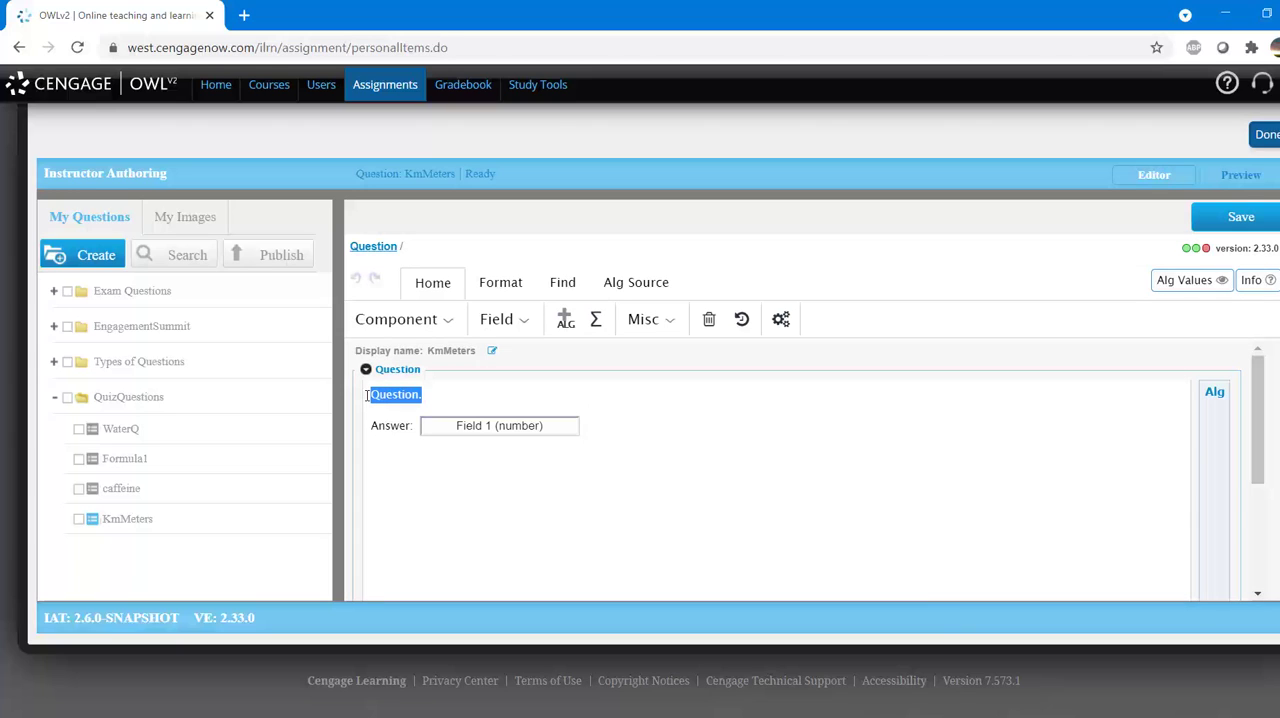
pyautogui.write('How many meters are equiv')
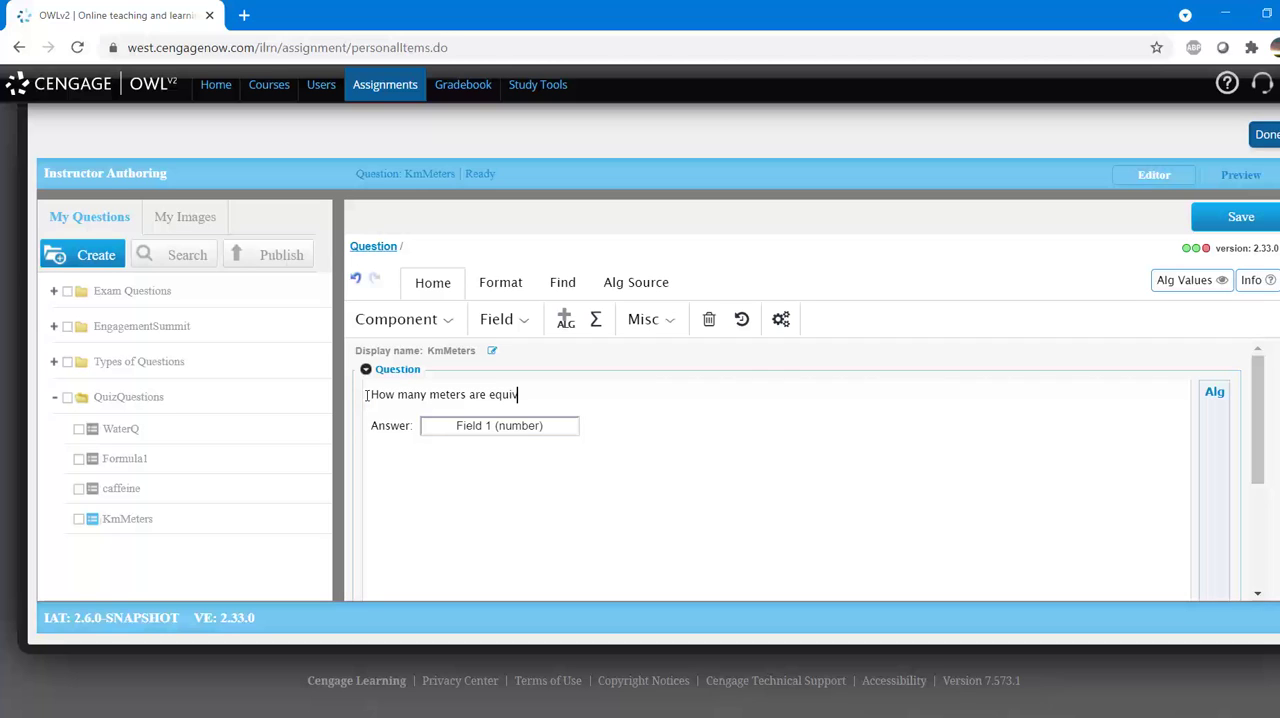
pyautogui.write('alent to --- kilometers?')
# Step: Delete the dashes before "kilometers" and open the algorithm editor at that spot
pyautogui.doubleClick(570, 393)
pyautogui.press('BackSpace')
pyautogui.click(570, 332)
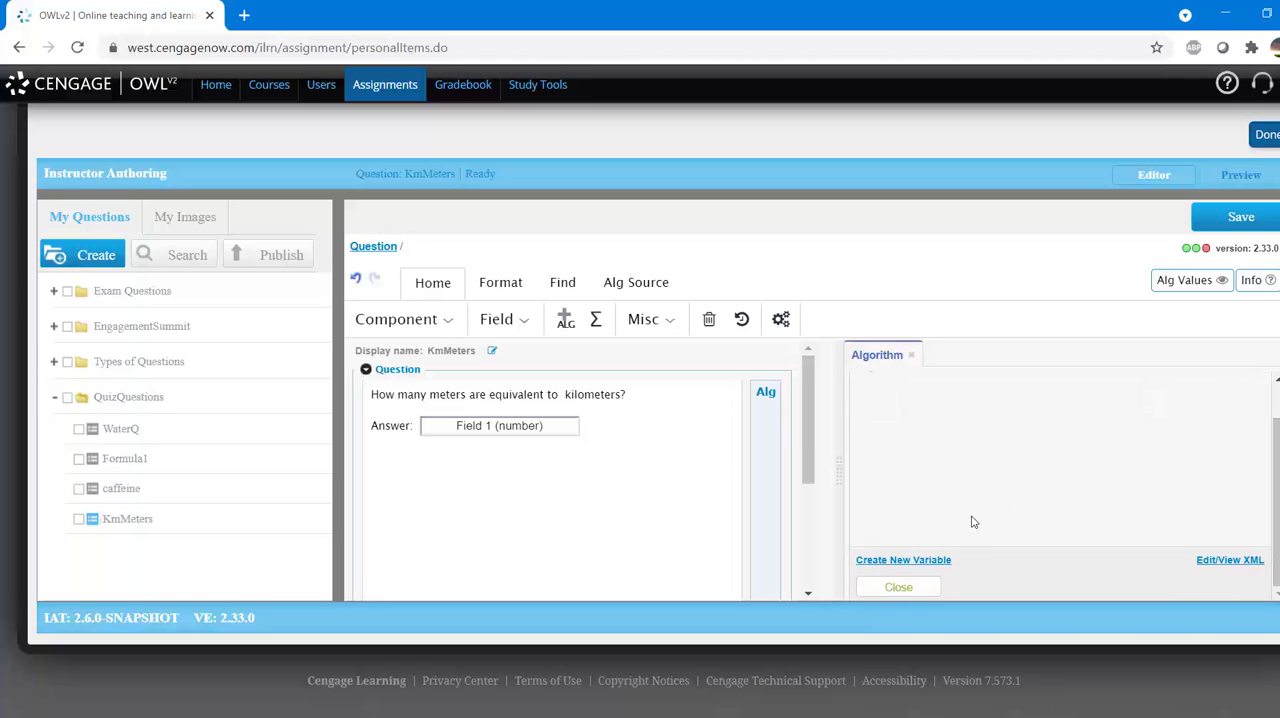
# Step: Create a new algorithm variable of type real named km
pyautogui.click(943, 561)
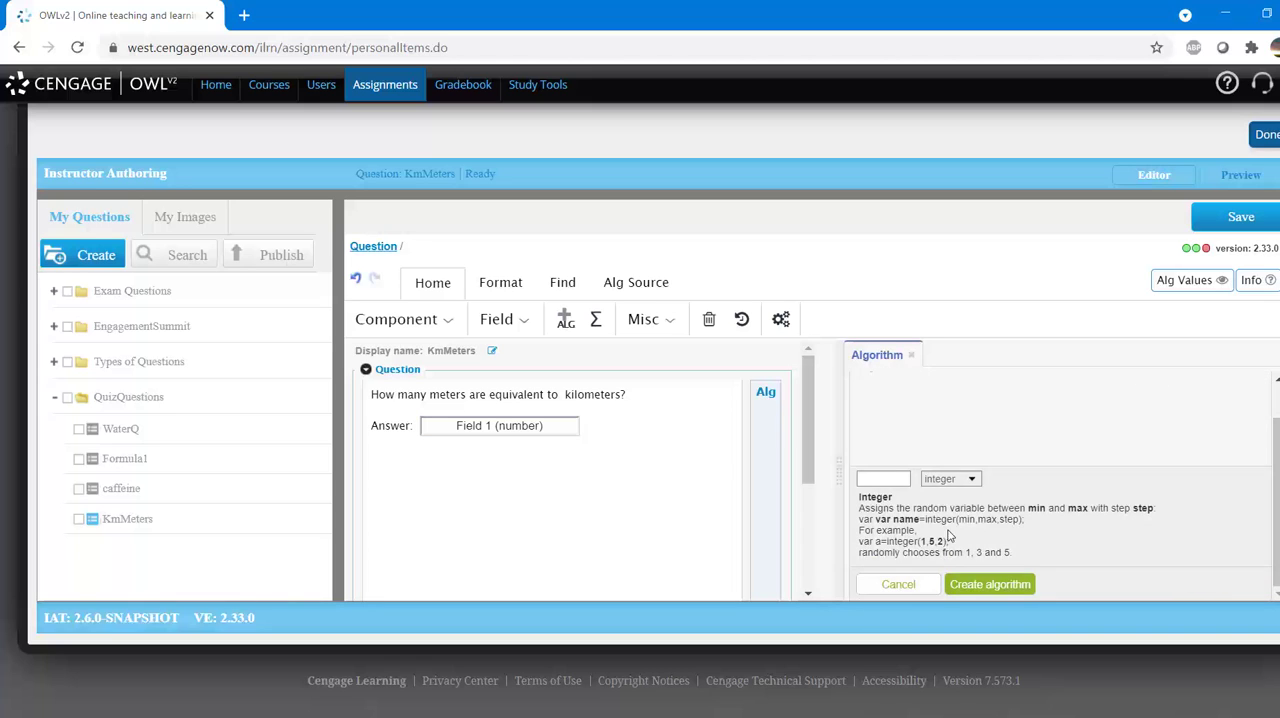
pyautogui.click(959, 482)
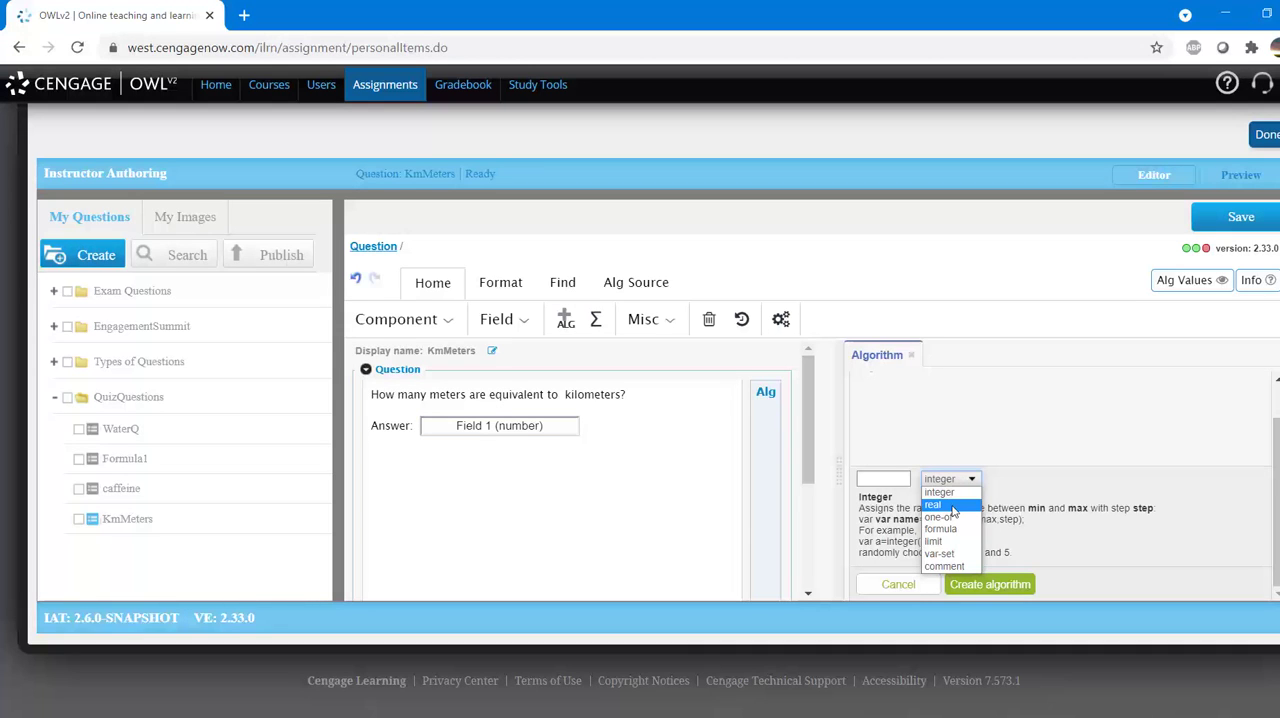
pyautogui.click(952, 506)
pyautogui.click(890, 480)
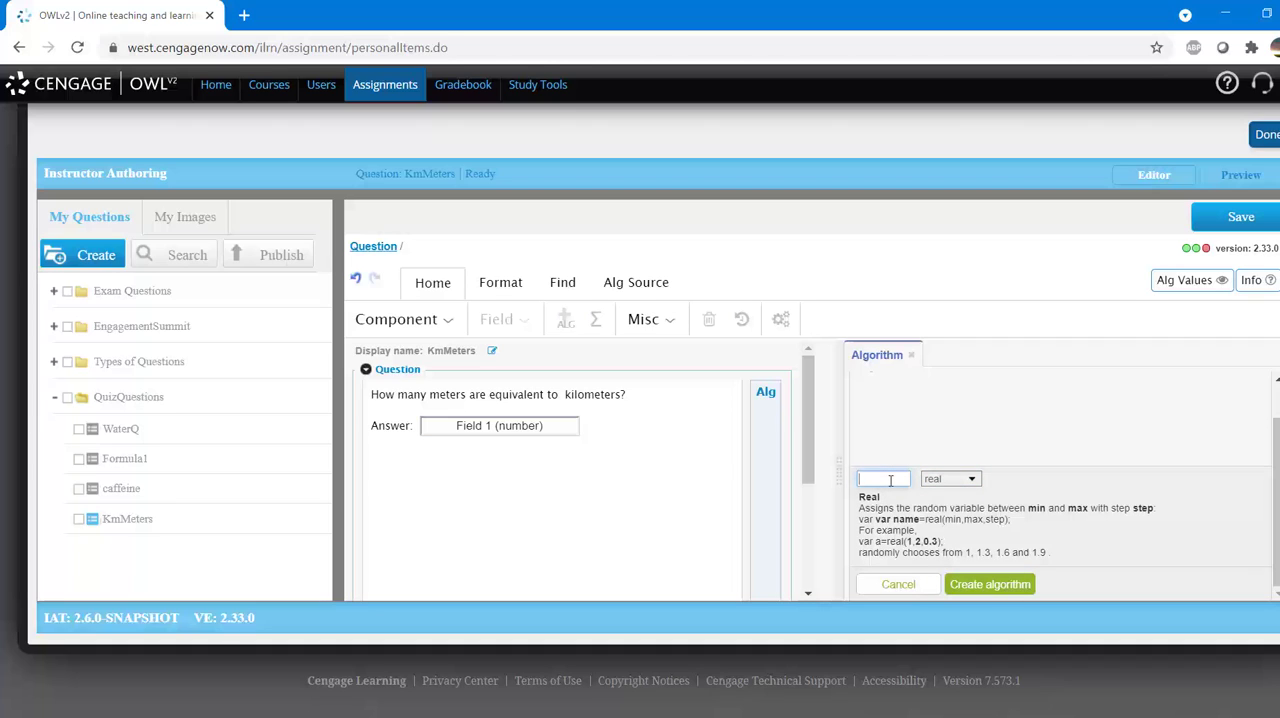
pyautogui.write('km')
pyautogui.click(983, 588)
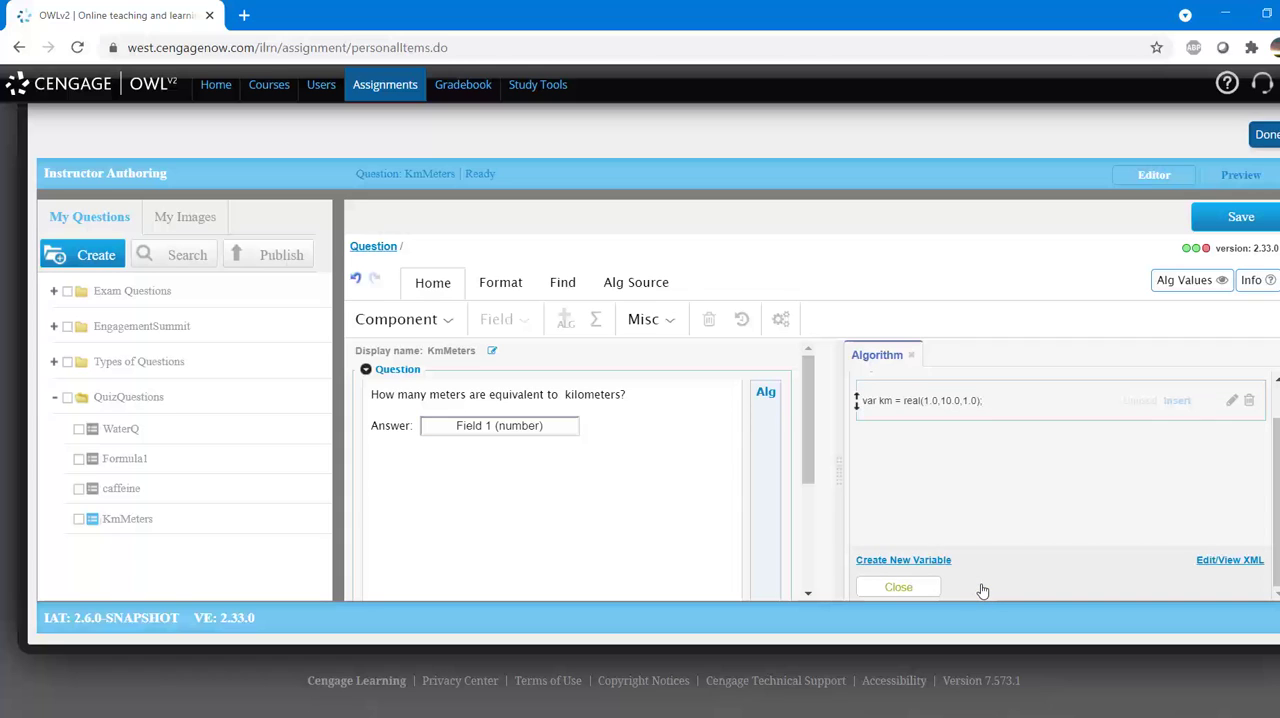
# Step: Set the km variable's minimum to 5, maximum to 10 and step to 0.1, and save the algorithm
pyautogui.click(975, 405)
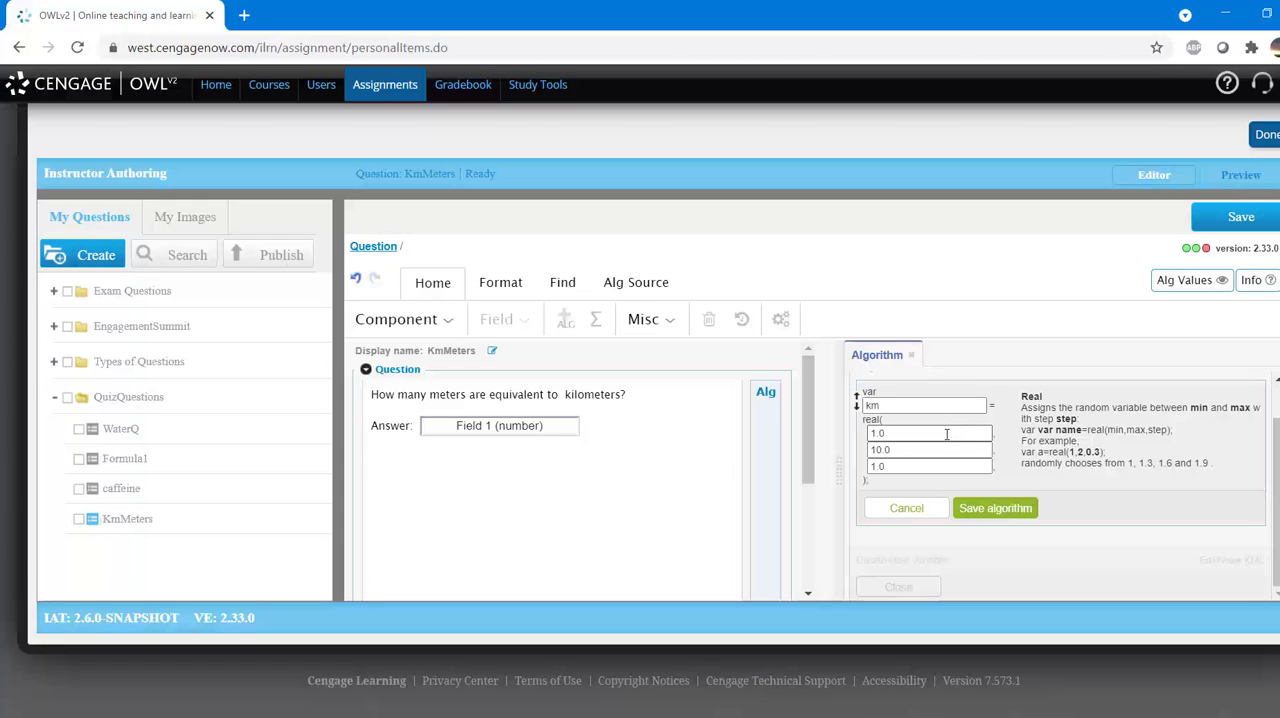
pyautogui.moveTo(946, 434); pyautogui.dragTo(853, 434)
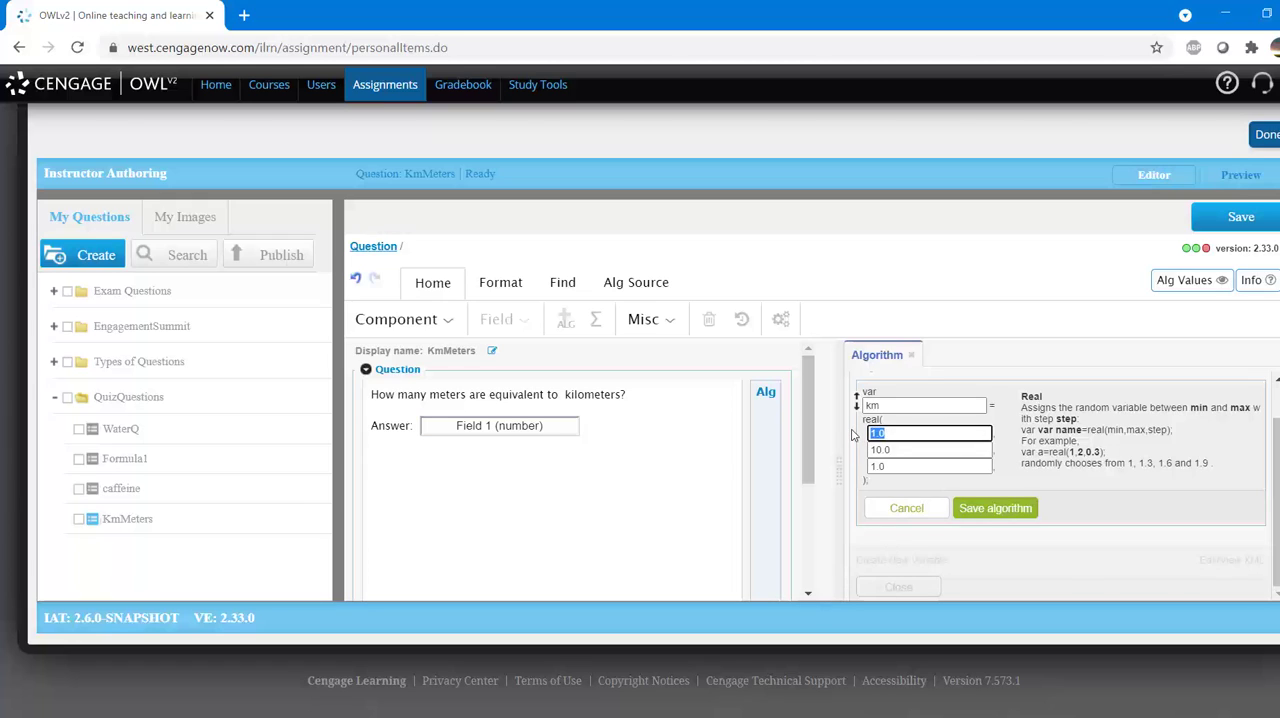
pyautogui.write('5')
pyautogui.moveTo(920, 458); pyautogui.dragTo(838, 443)
pyautogui.write('10')
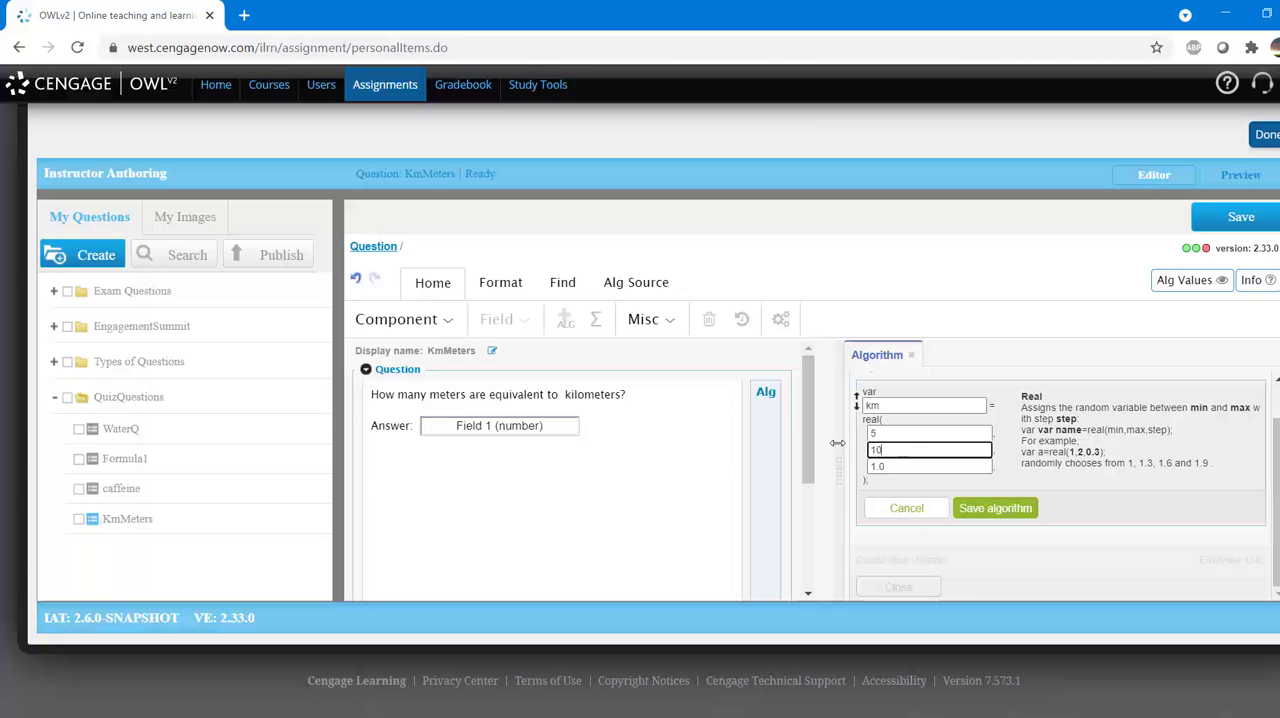
pyautogui.moveTo(890, 467); pyautogui.dragTo(866, 481)
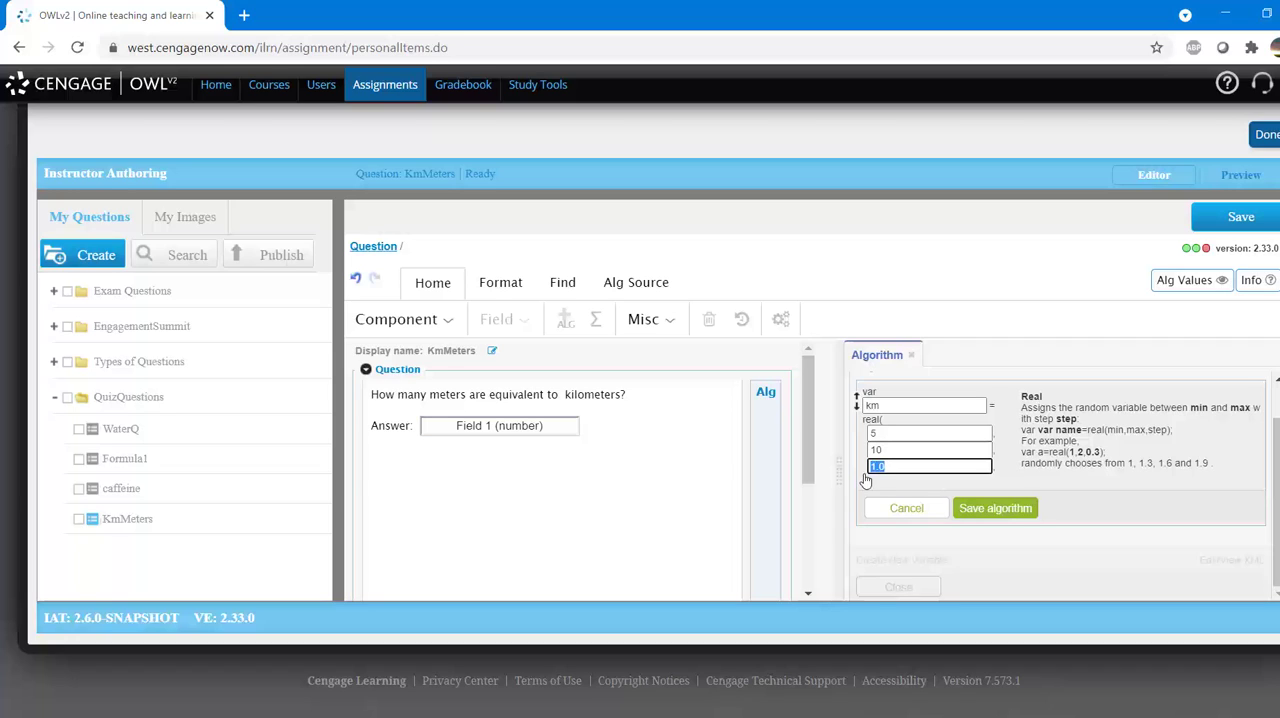
pyautogui.write('0.1')
pyautogui.click(1015, 509)
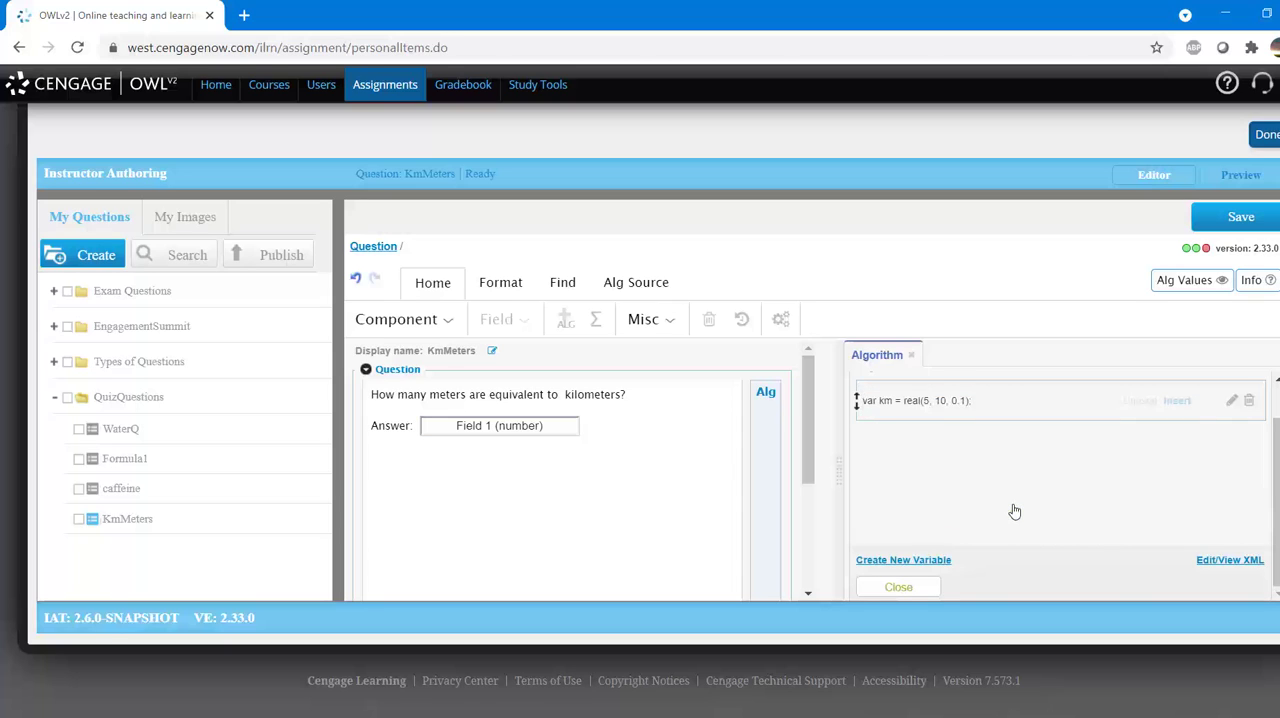
# Step: Create a new algorithm variable of type formula named mForm
pyautogui.click(936, 562)
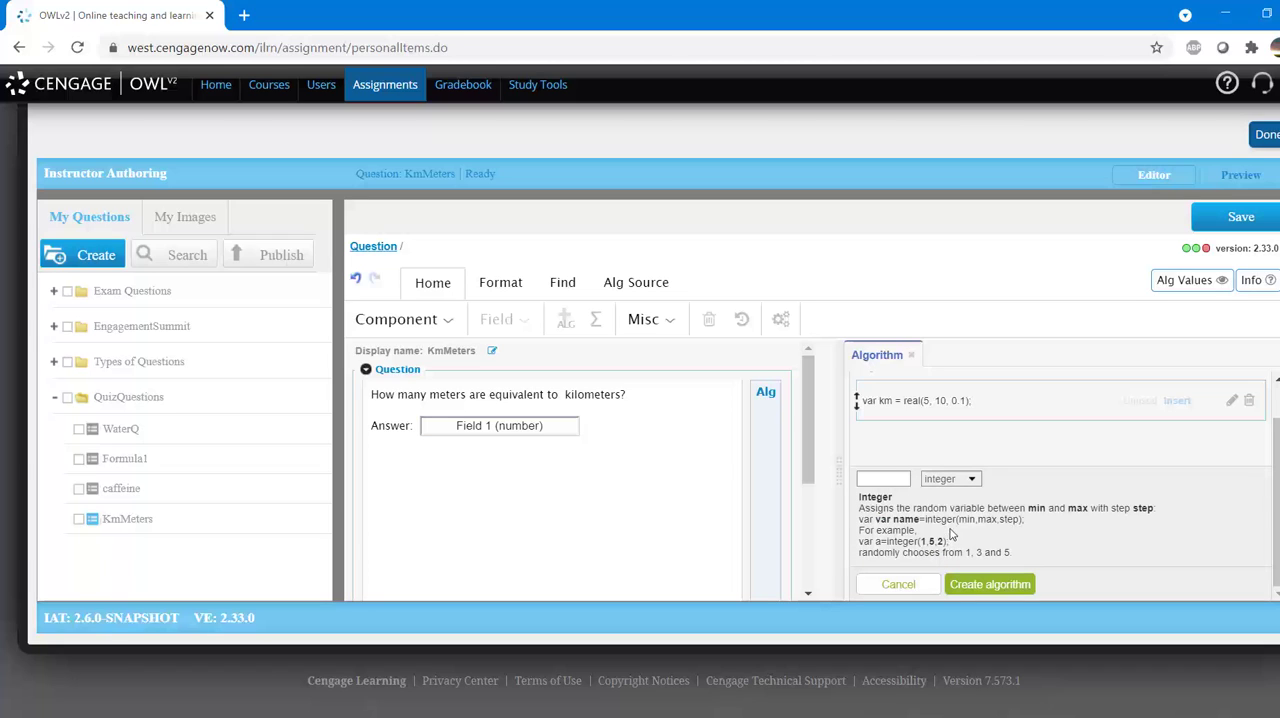
pyautogui.click(950, 480)
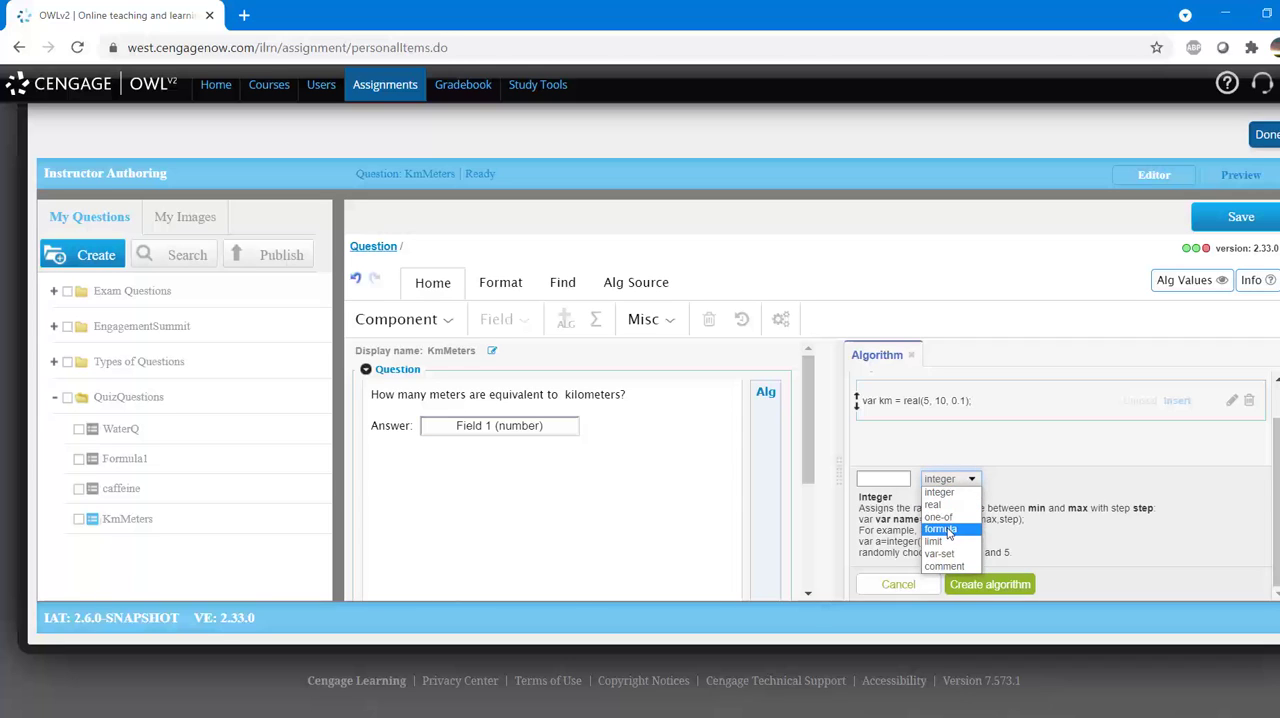
pyautogui.click(948, 533)
pyautogui.click(906, 481)
pyautogui.write('mFor')
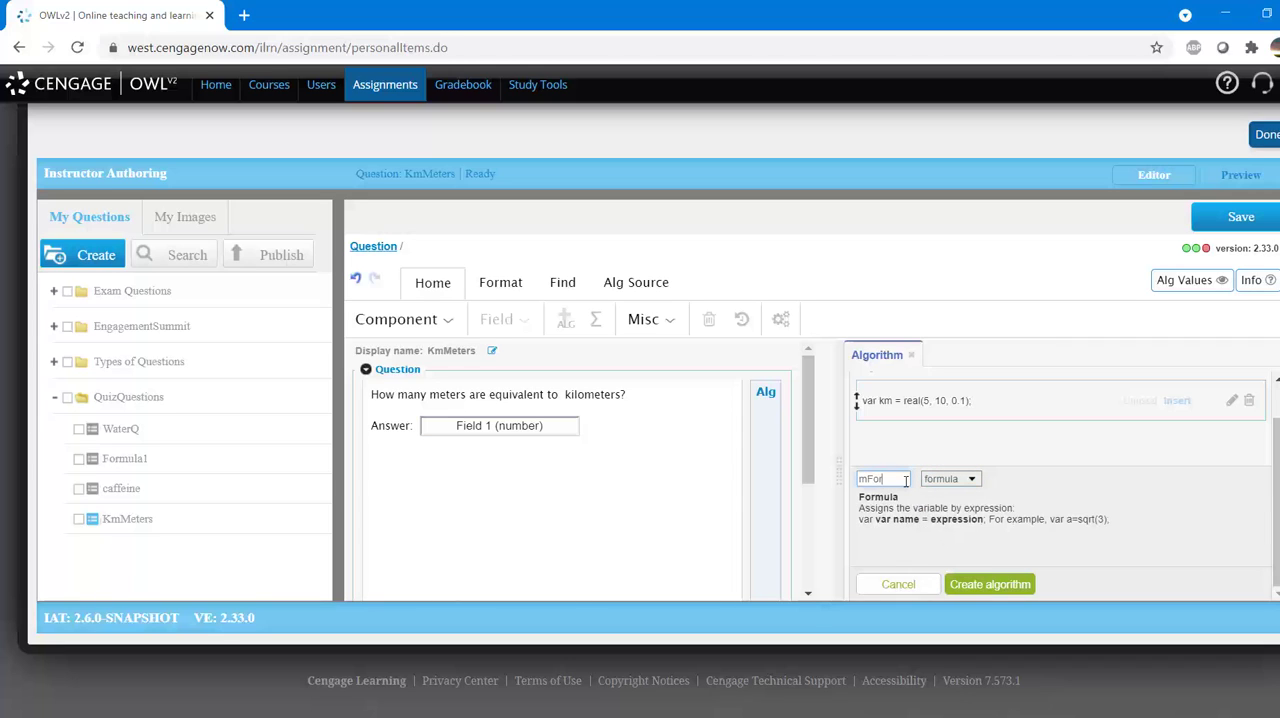
pyautogui.write('m')
pyautogui.click(985, 586)
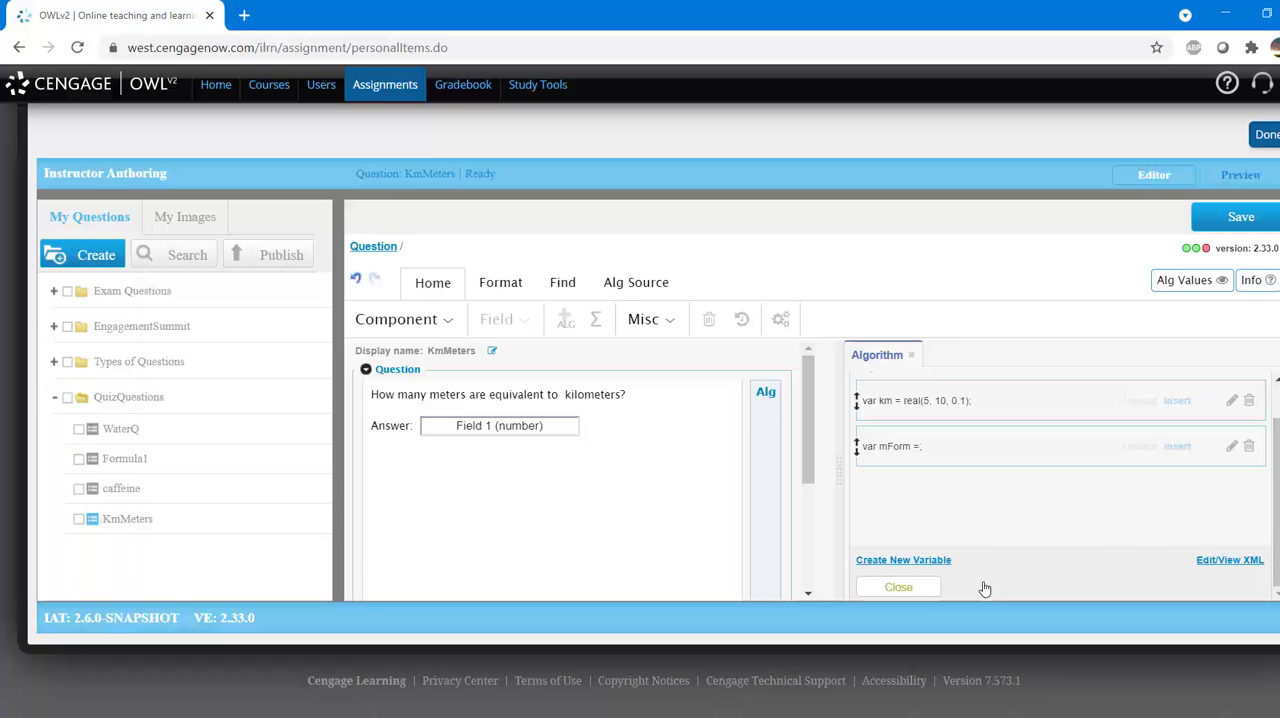
# Step: Define the mForm formula as km*1000 and save the algorithm
pyautogui.click(1049, 461)
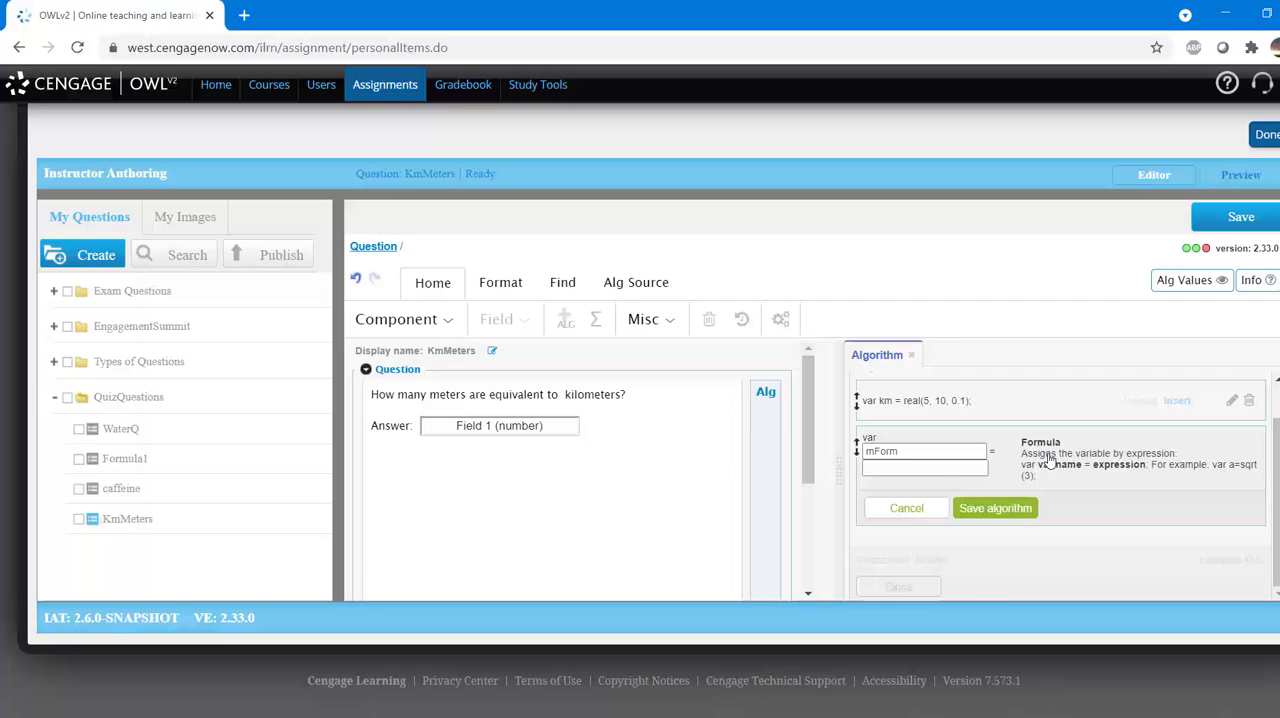
pyautogui.click(981, 467)
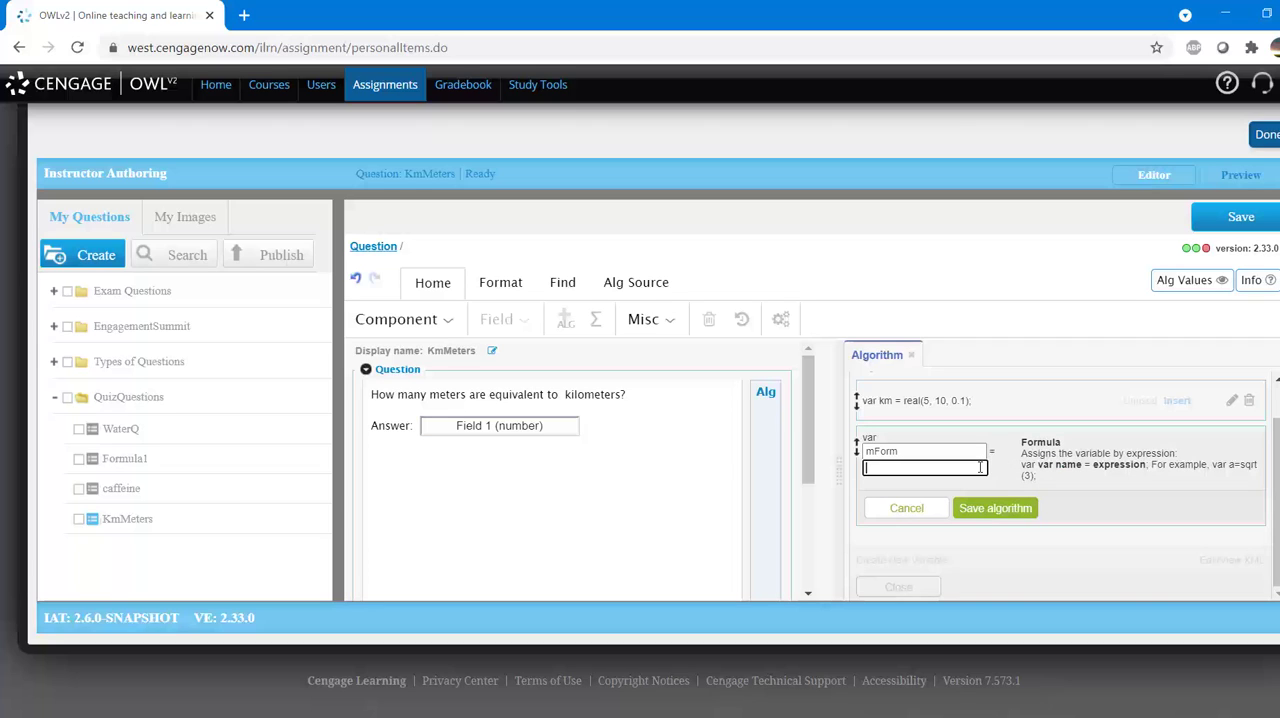
pyautogui.write('km*1000')
pyautogui.click(1027, 510)
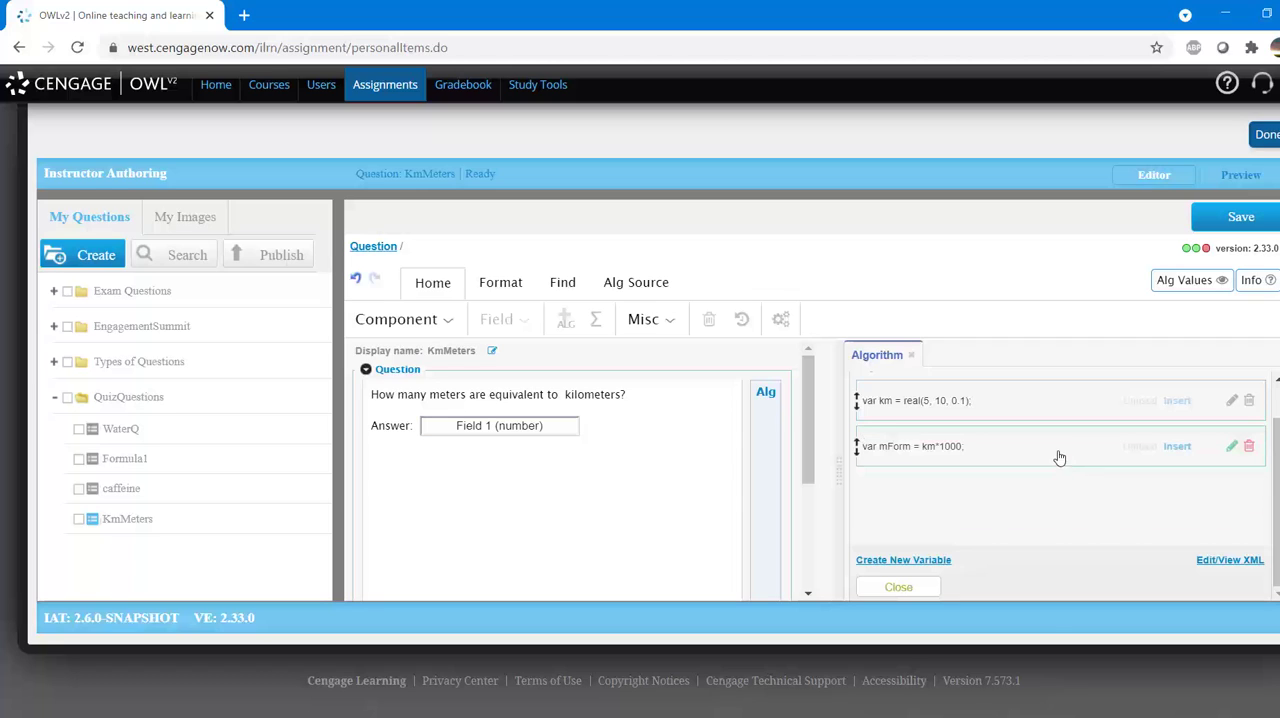
# Step: Insert the km variable before "kilometers" in the question text and remove the extra space in front of it
pyautogui.click(561, 394)
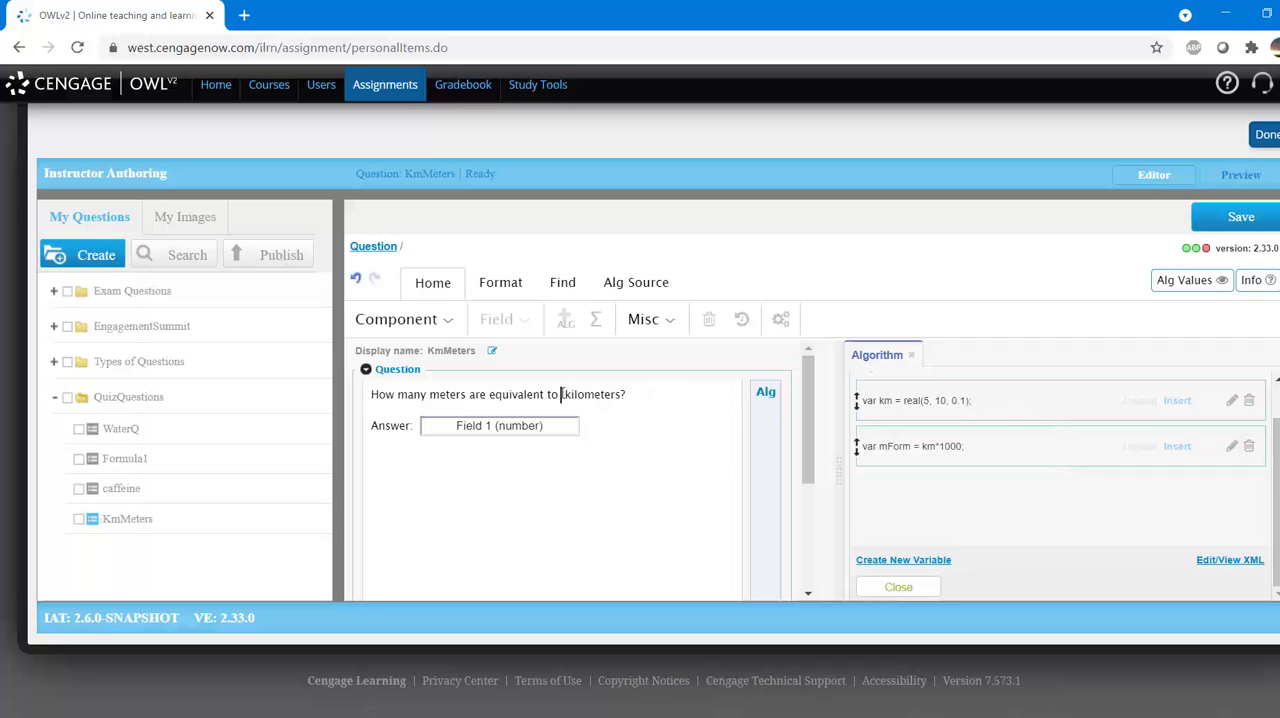
pyautogui.click(1176, 401)
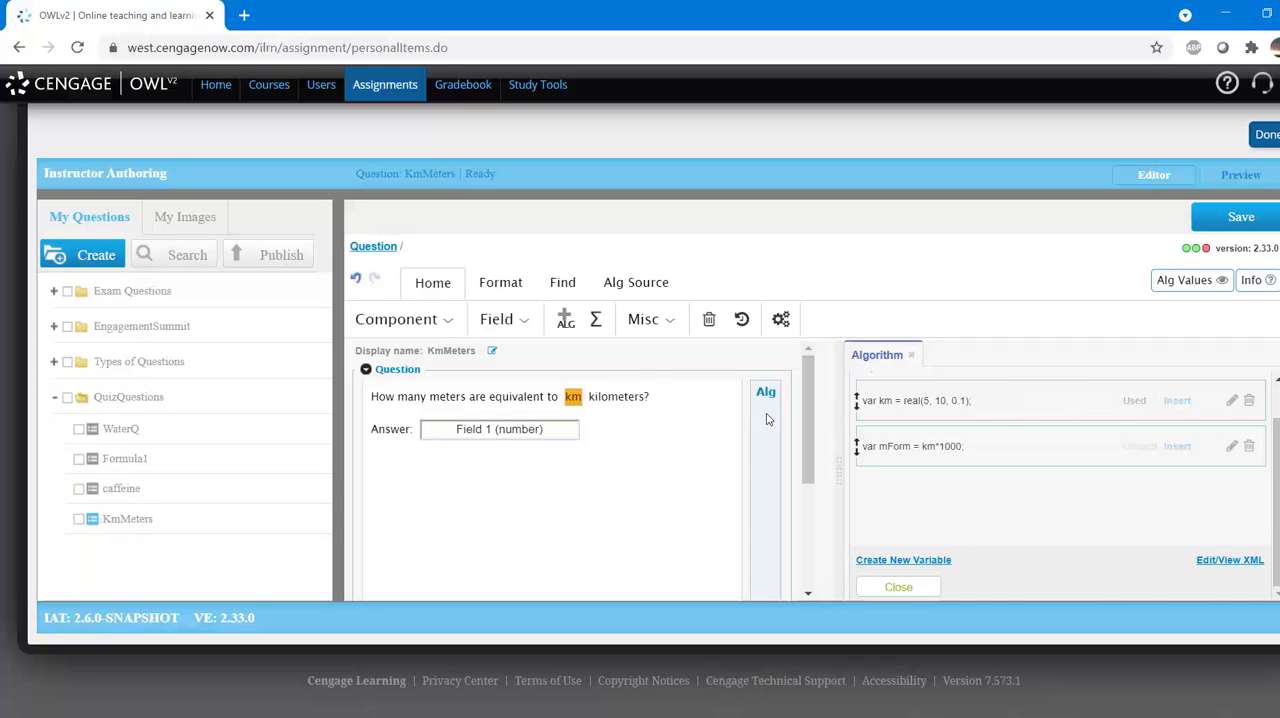
pyautogui.click(563, 396)
pyautogui.press('BackSpace')
# Step: Replace the correct answer of the Field 1 number field with the mForm variable and save the field
pyautogui.doubleClick(514, 430)
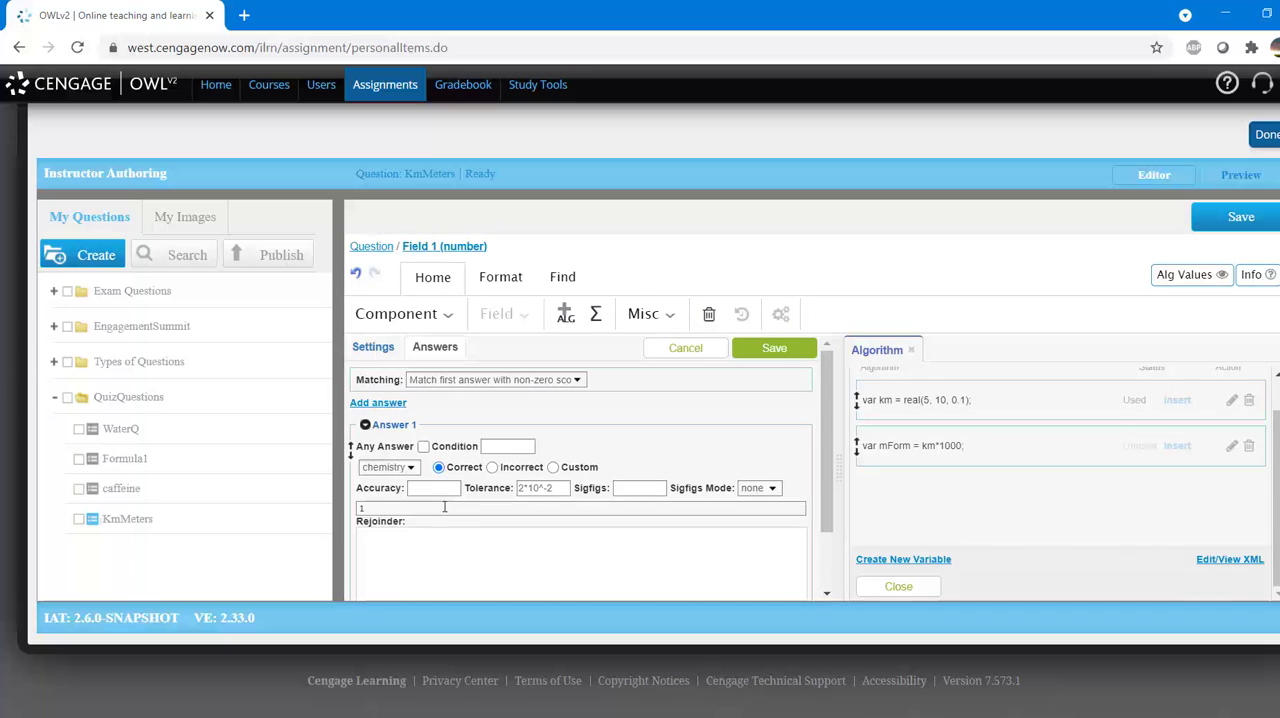
pyautogui.click(375, 508)
pyautogui.press('BackSpace')
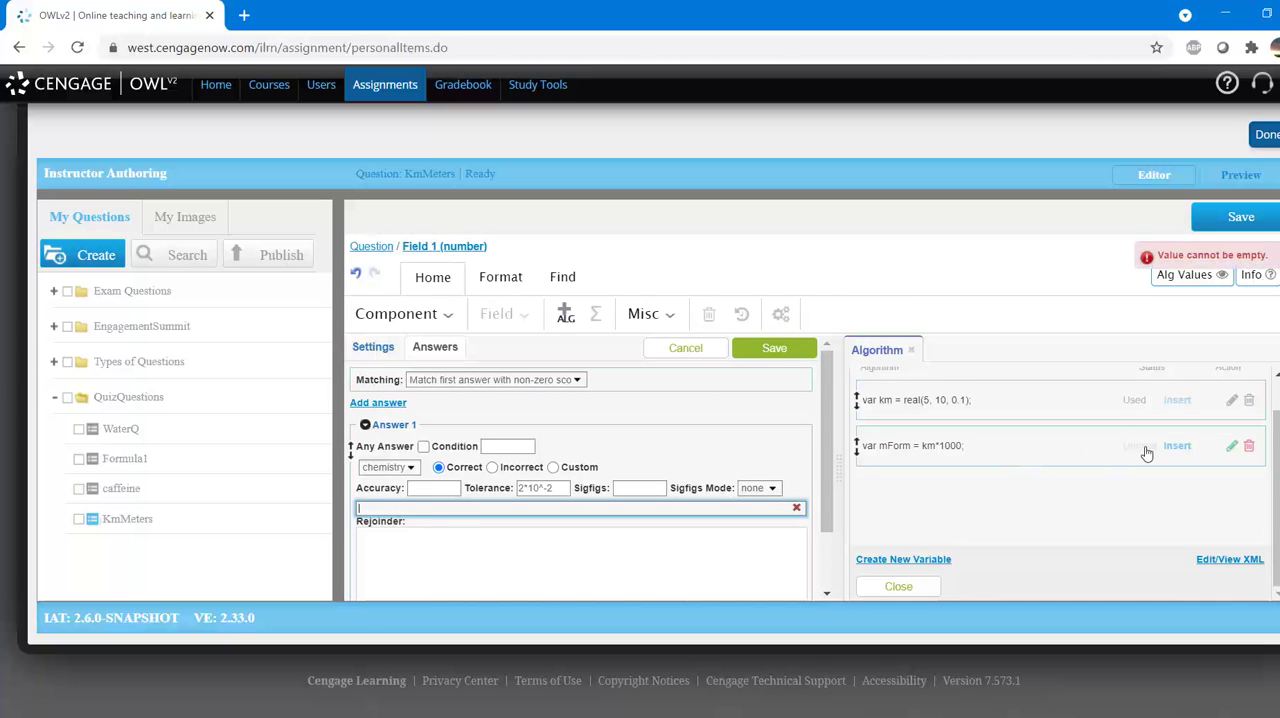
pyautogui.click(1180, 447)
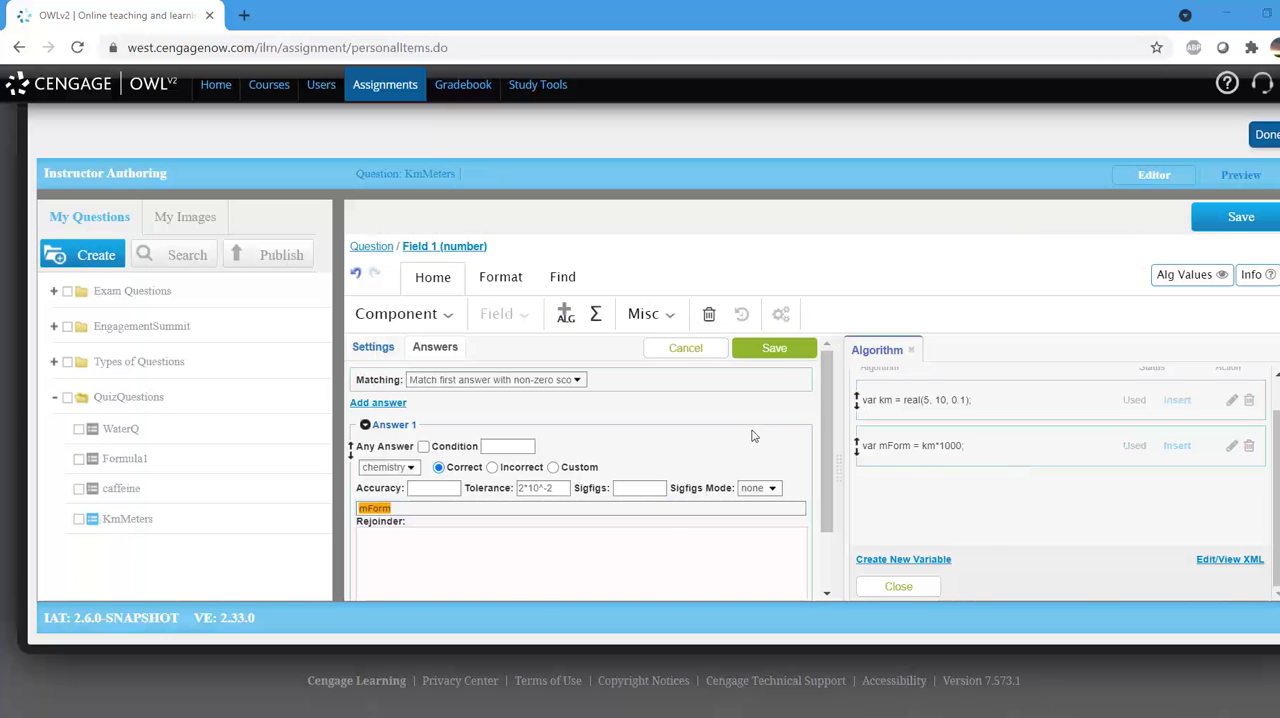
pyautogui.click(777, 347)
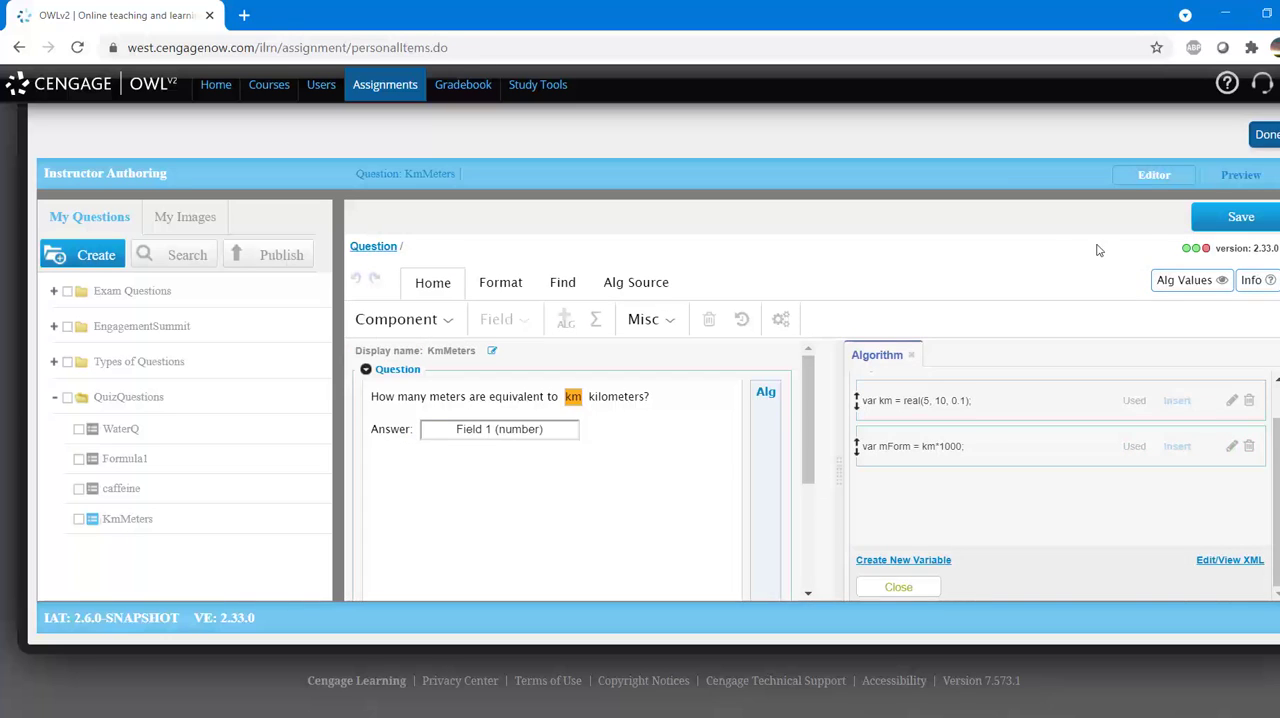
# Step: Preview the KmMeters question and submit 6500 as its answer
pyautogui.click(1242, 176)
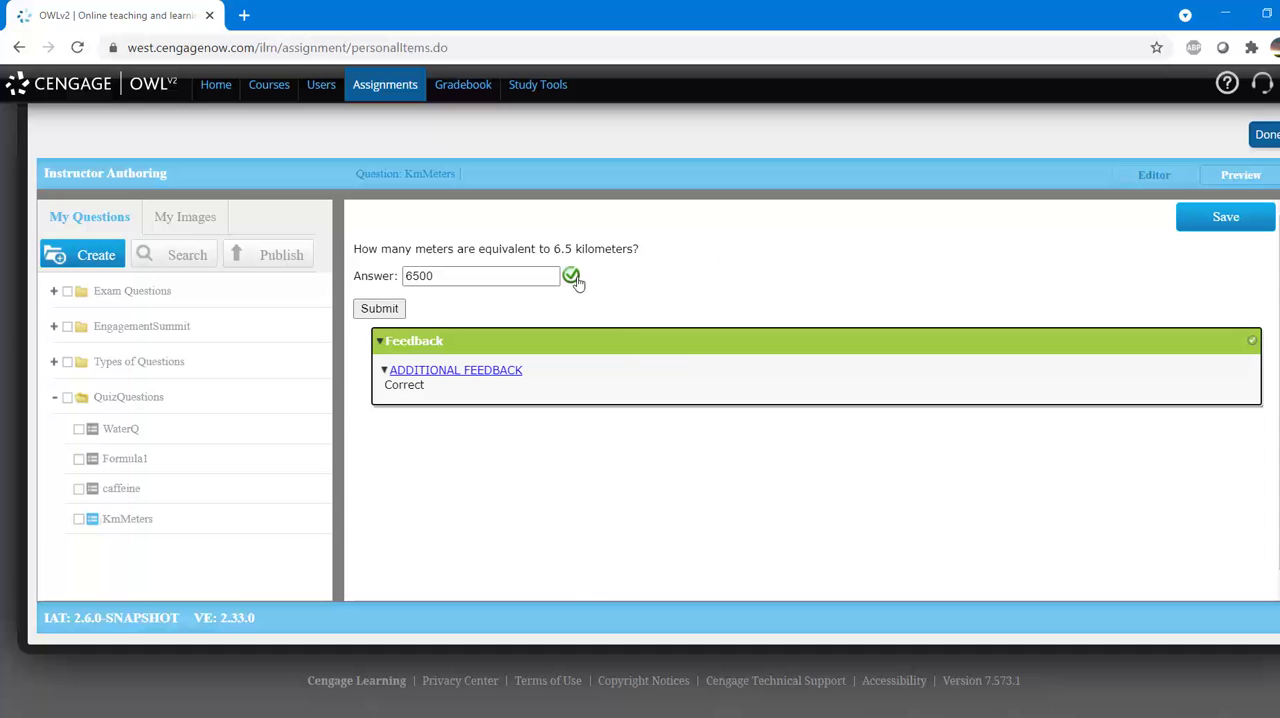
pyautogui.moveTo(576, 283)
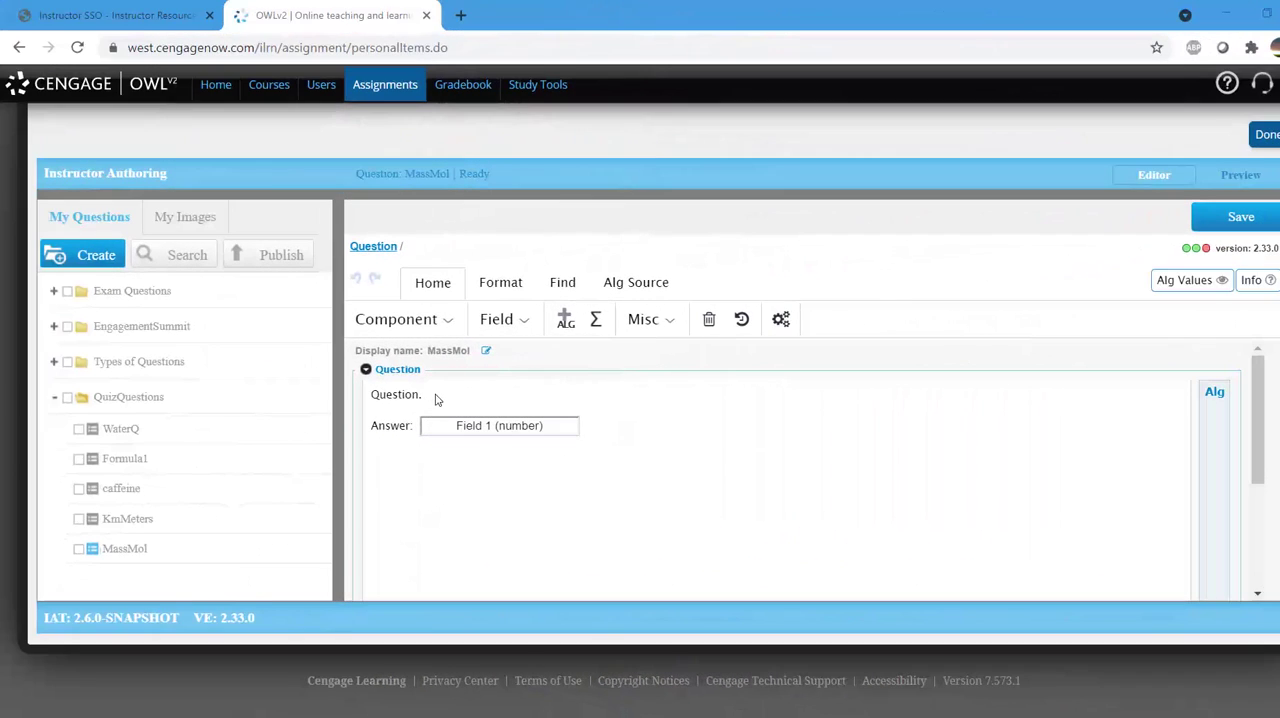
# Step: Replace the placeholder text of the MassMol question with "What is the mass of AMOUNT mol SUBSTANCE?"
pyautogui.moveTo(435, 399); pyautogui.dragTo(371, 392)
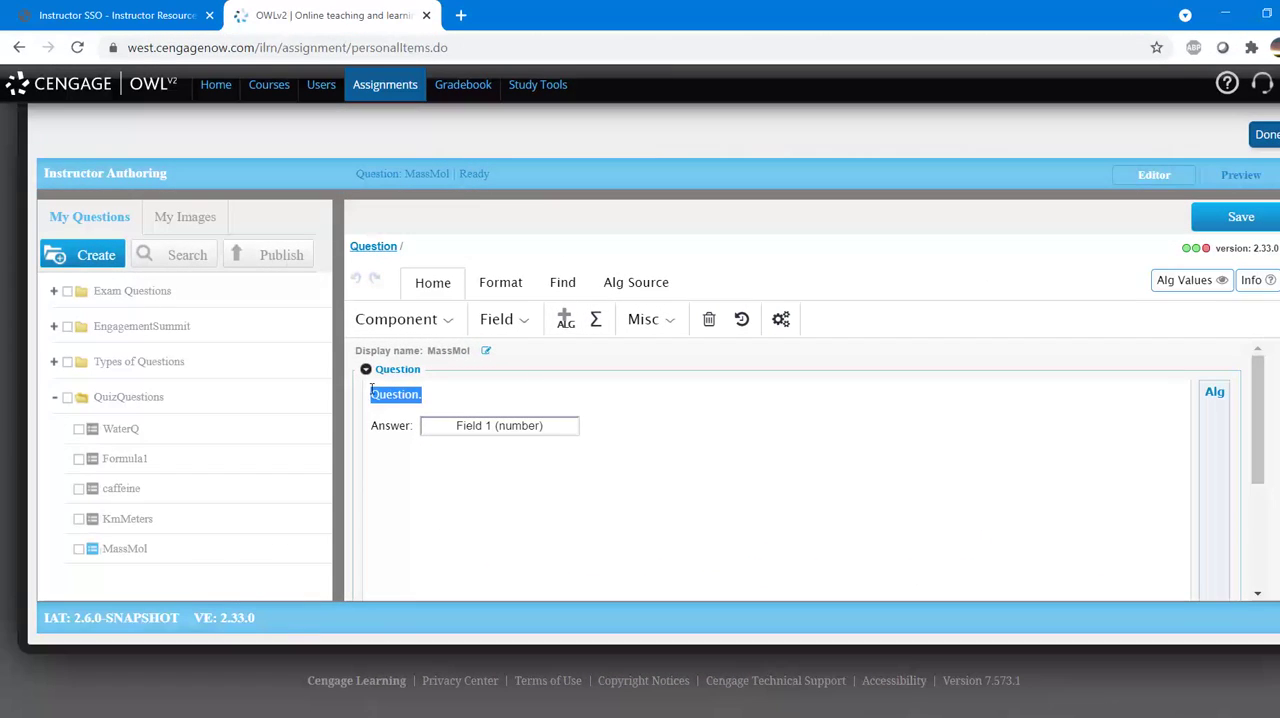
pyautogui.write('What is the mass of AMOPU')
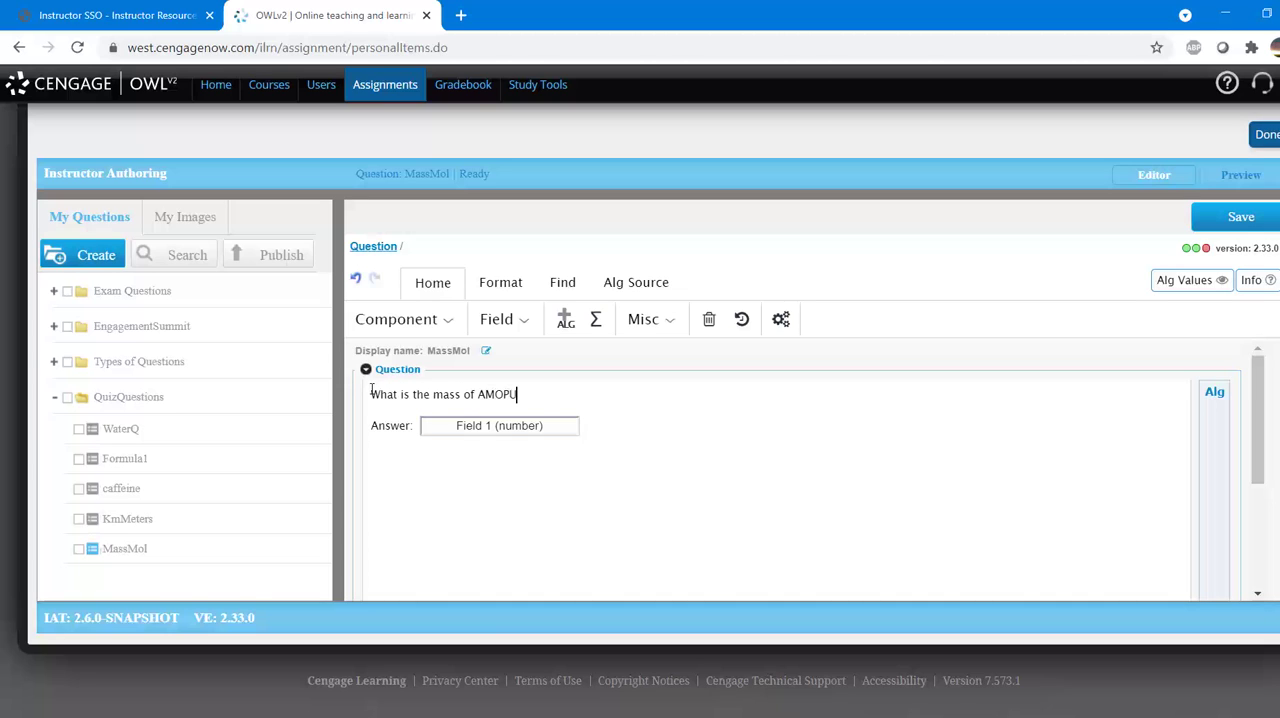
pyautogui.press('BackSpace')
pyautogui.press('BackSpace')
pyautogui.write('UNT ')
pyautogui.write('mol S')
pyautogui.write('UBSTANC')
pyautogui.write('?')
pyautogui.press('BackSpace')
pyautogui.write('E')
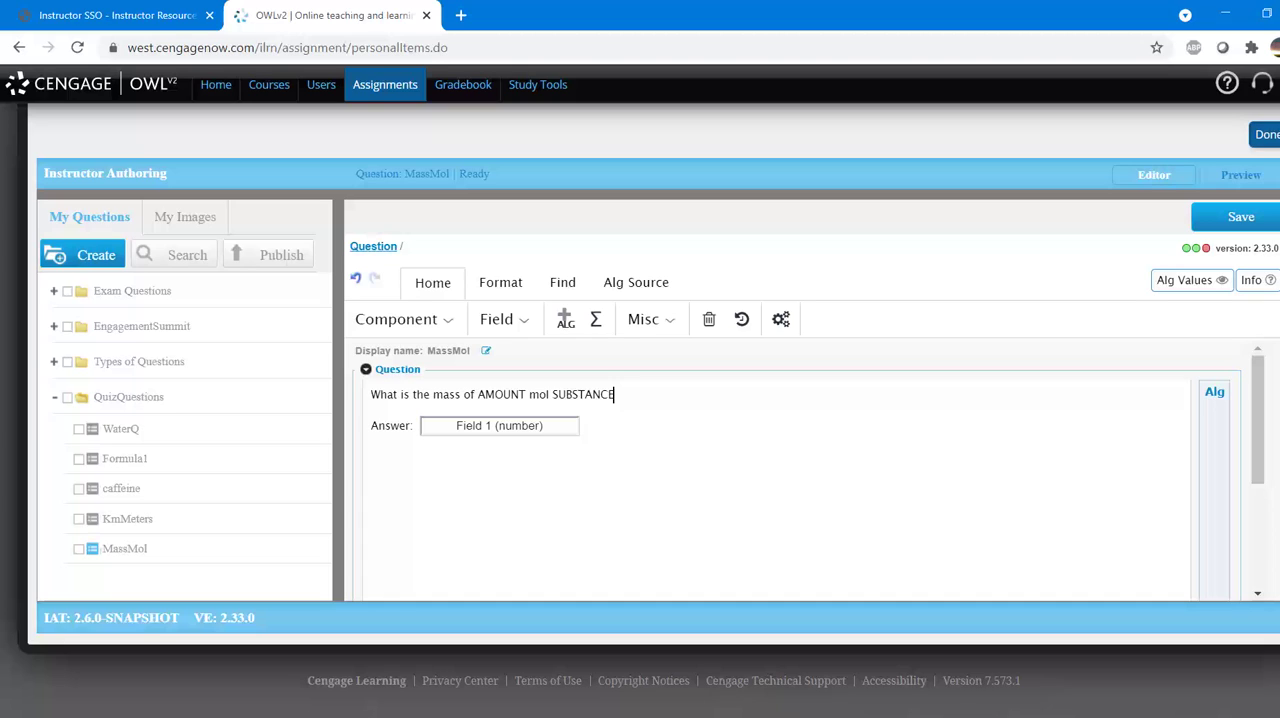
pyautogui.write('?')
# Step: Select the word AMOUNT in the question text and create a new algorithm variable of type real named amount
pyautogui.doubleClick(501, 394)
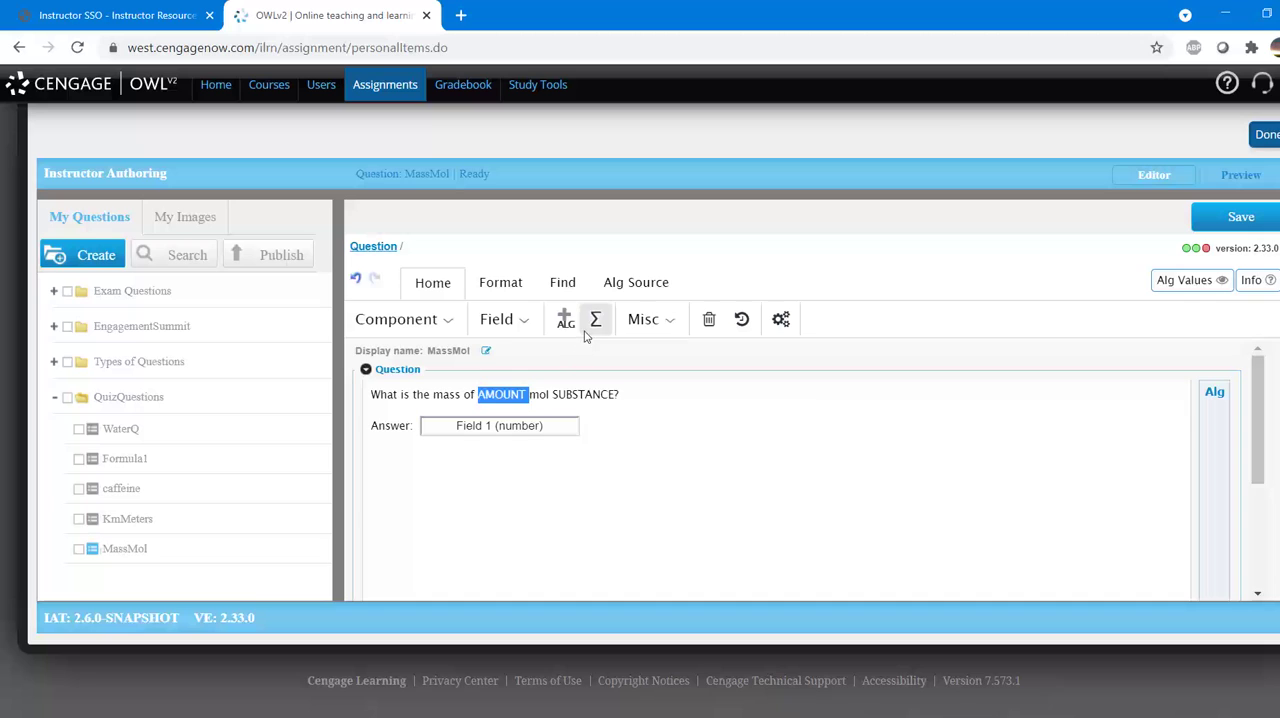
pyautogui.click(566, 320)
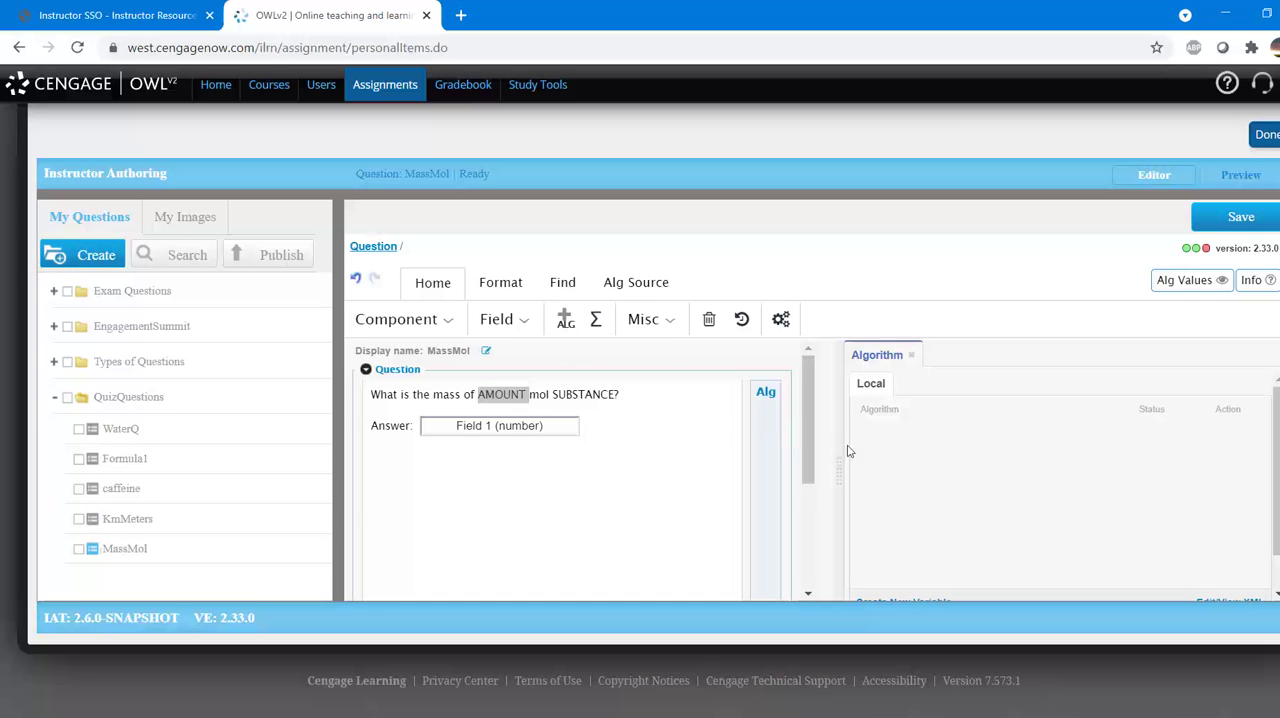
pyautogui.scroll(-2, 946, 490)
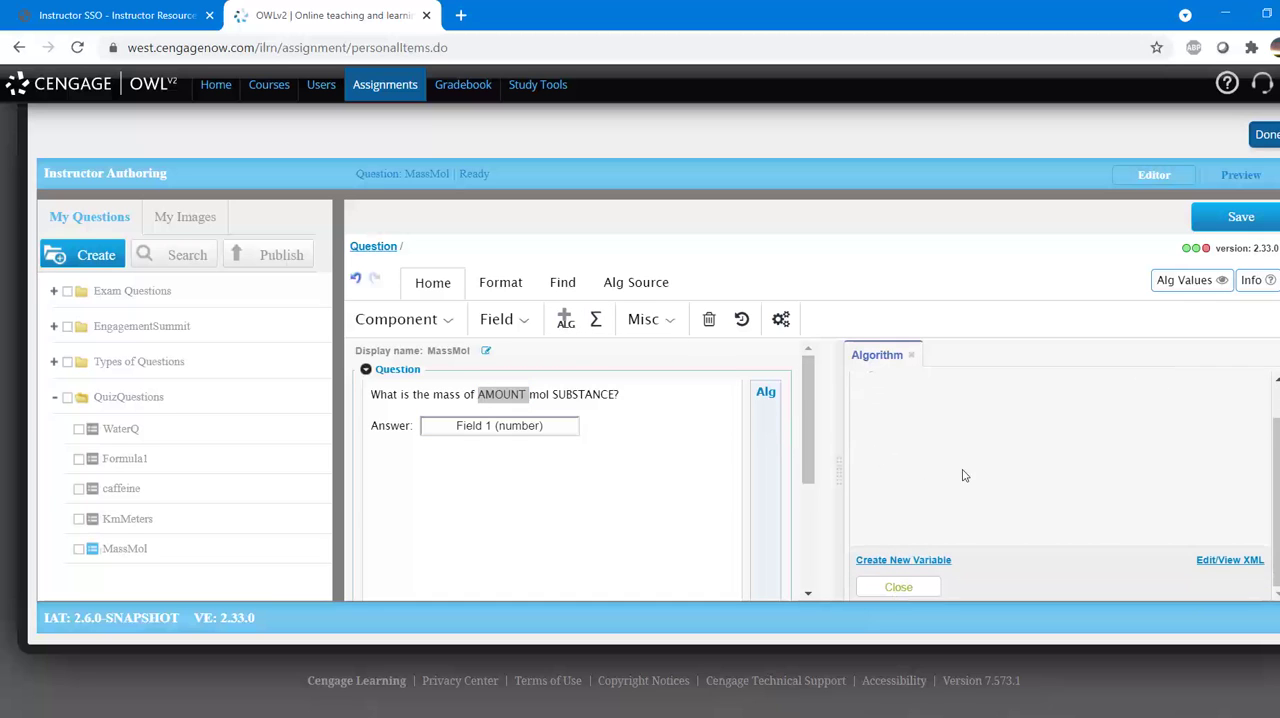
pyautogui.click(915, 560)
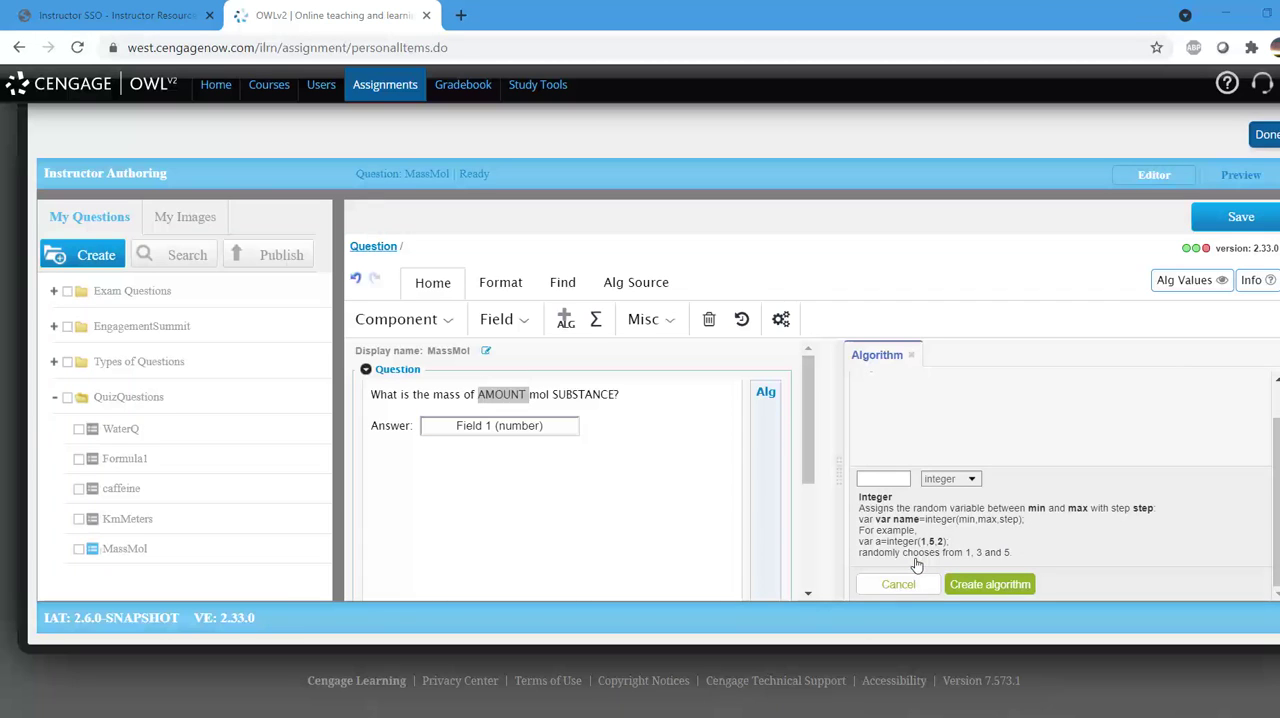
pyautogui.click(957, 483)
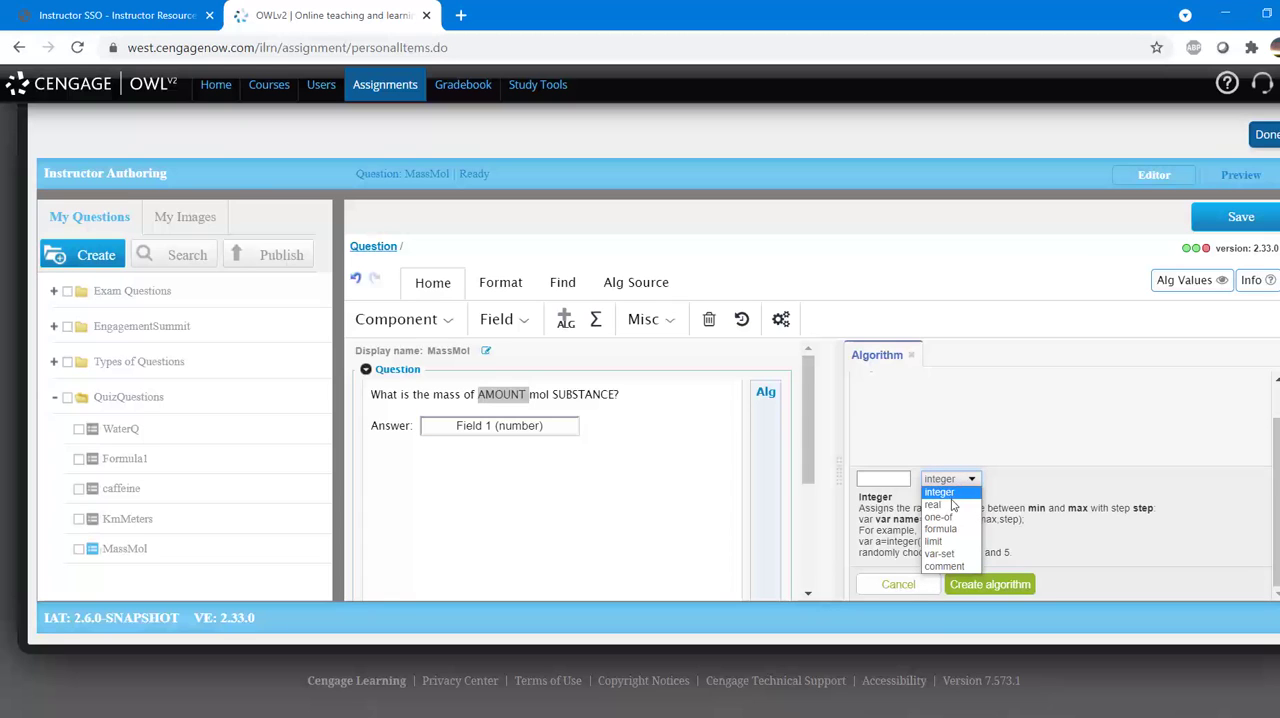
pyautogui.click(950, 505)
pyautogui.click(905, 477)
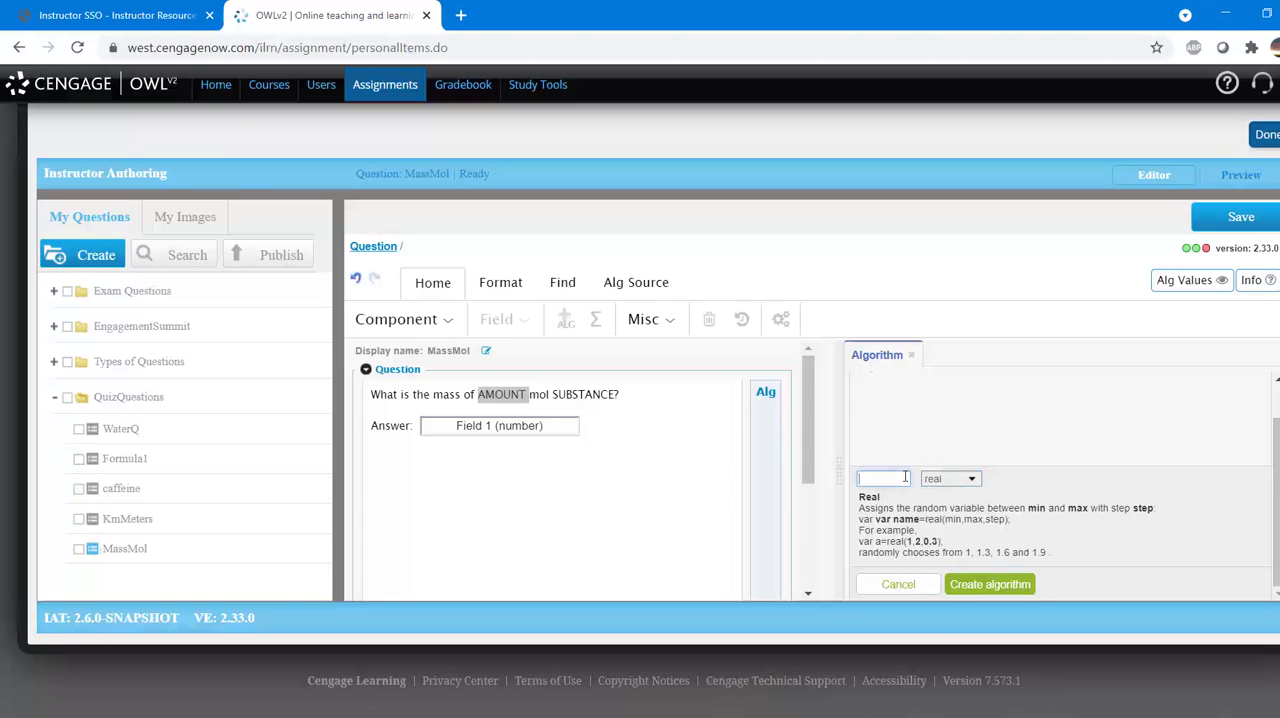
pyautogui.write('amount')
pyautogui.click(966, 585)
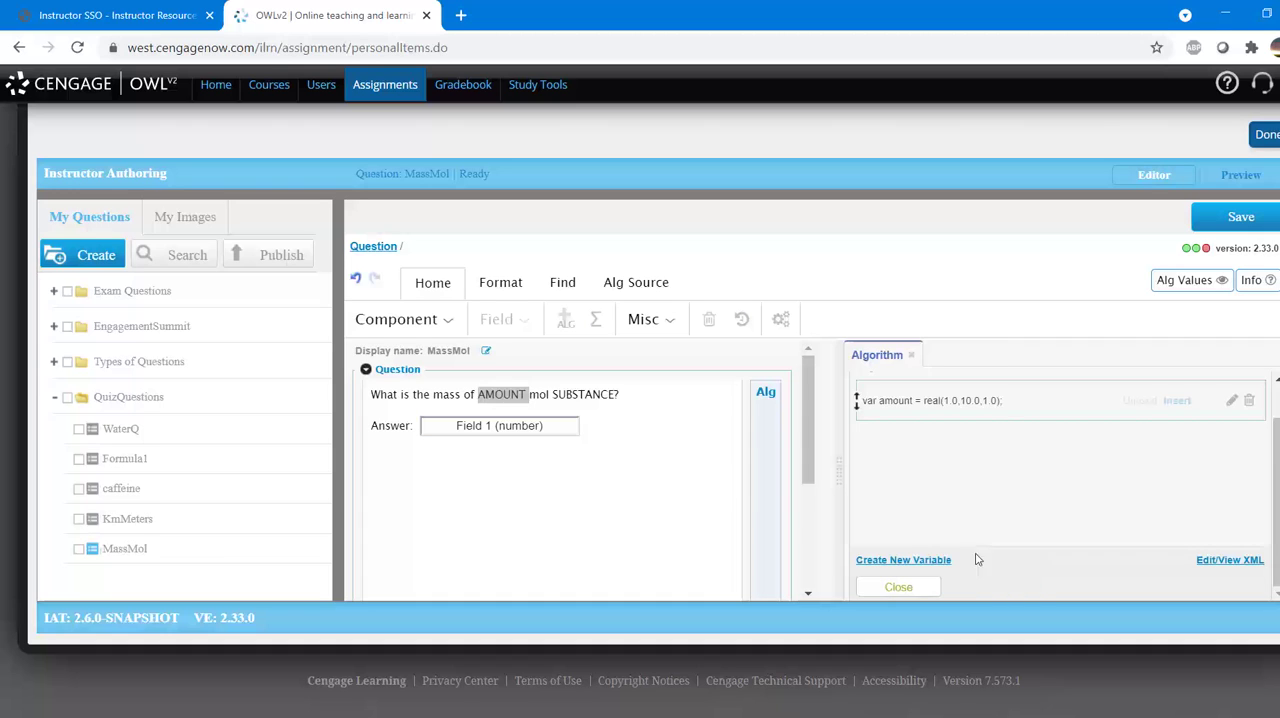
# Step: Set the amount variable to range from 0.1 to 5.0 in steps of 0.01 and insert it in place of the word AMOUNT
pyautogui.click(991, 406)
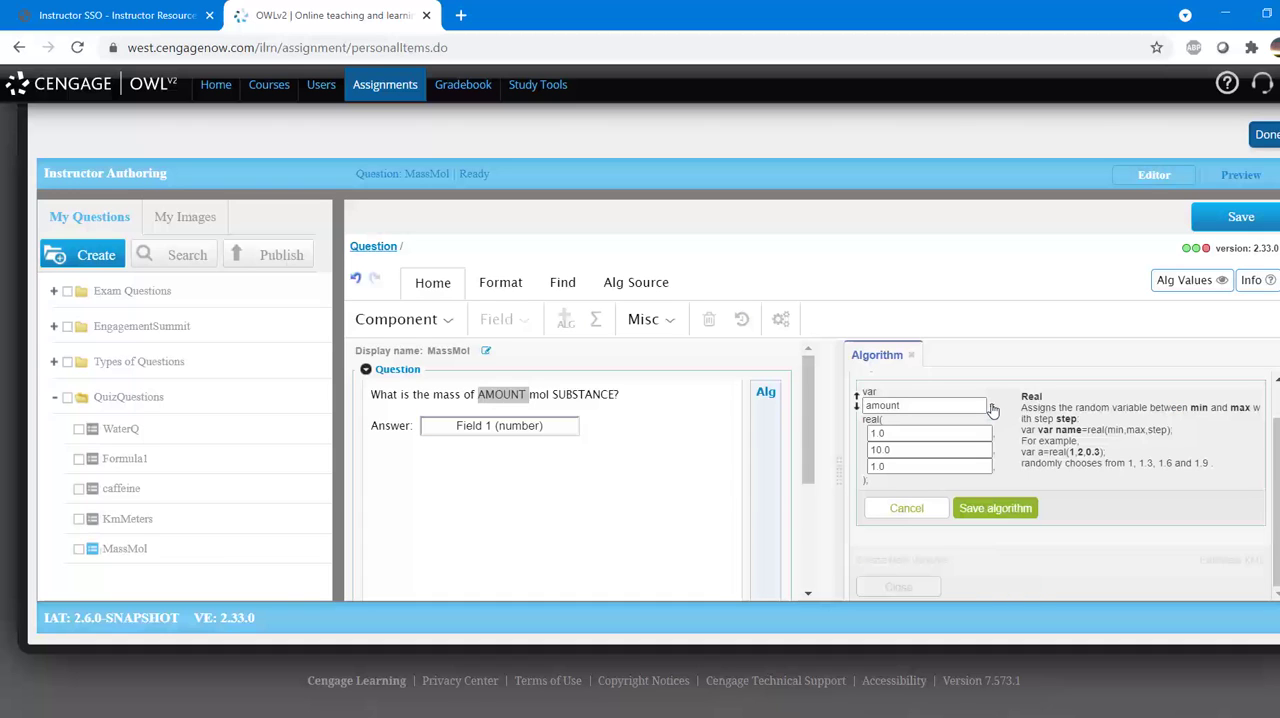
pyautogui.moveTo(930, 433); pyautogui.dragTo(868, 433)
pyautogui.write('0.1')
pyautogui.moveTo(903, 451); pyautogui.dragTo(853, 450)
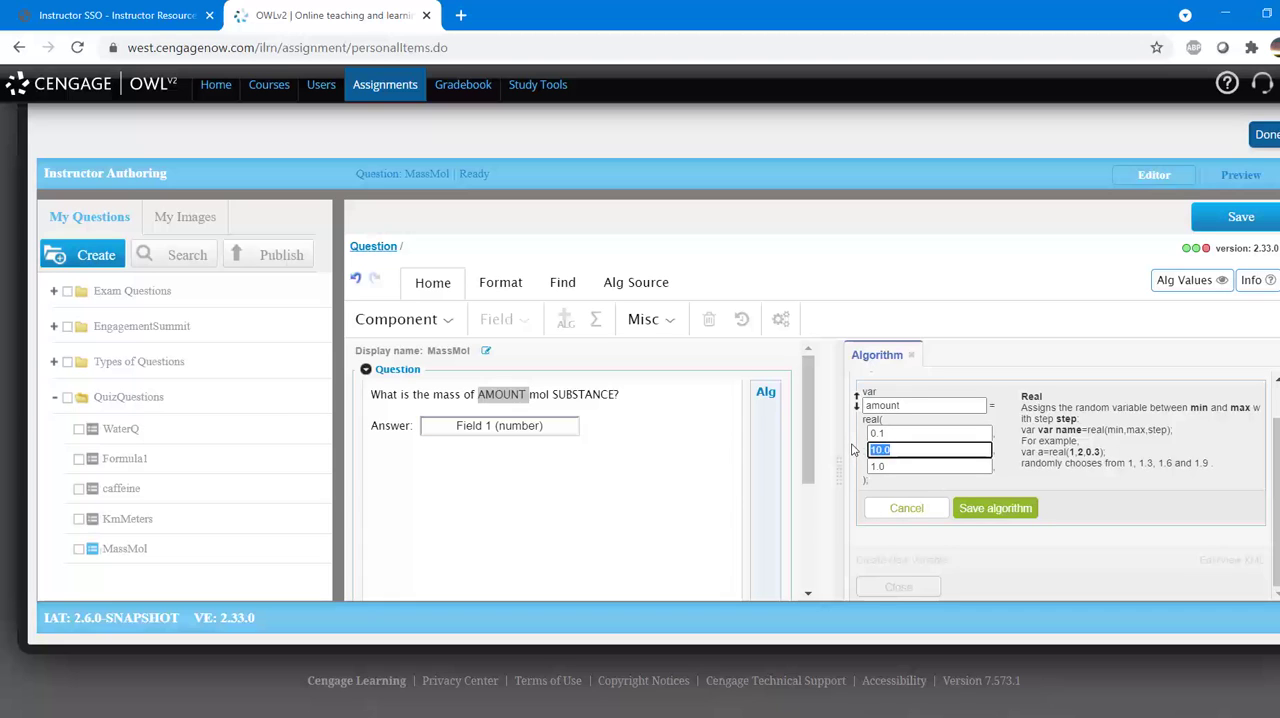
pyautogui.write('5.0')
pyautogui.moveTo(905, 466); pyautogui.dragTo(849, 466)
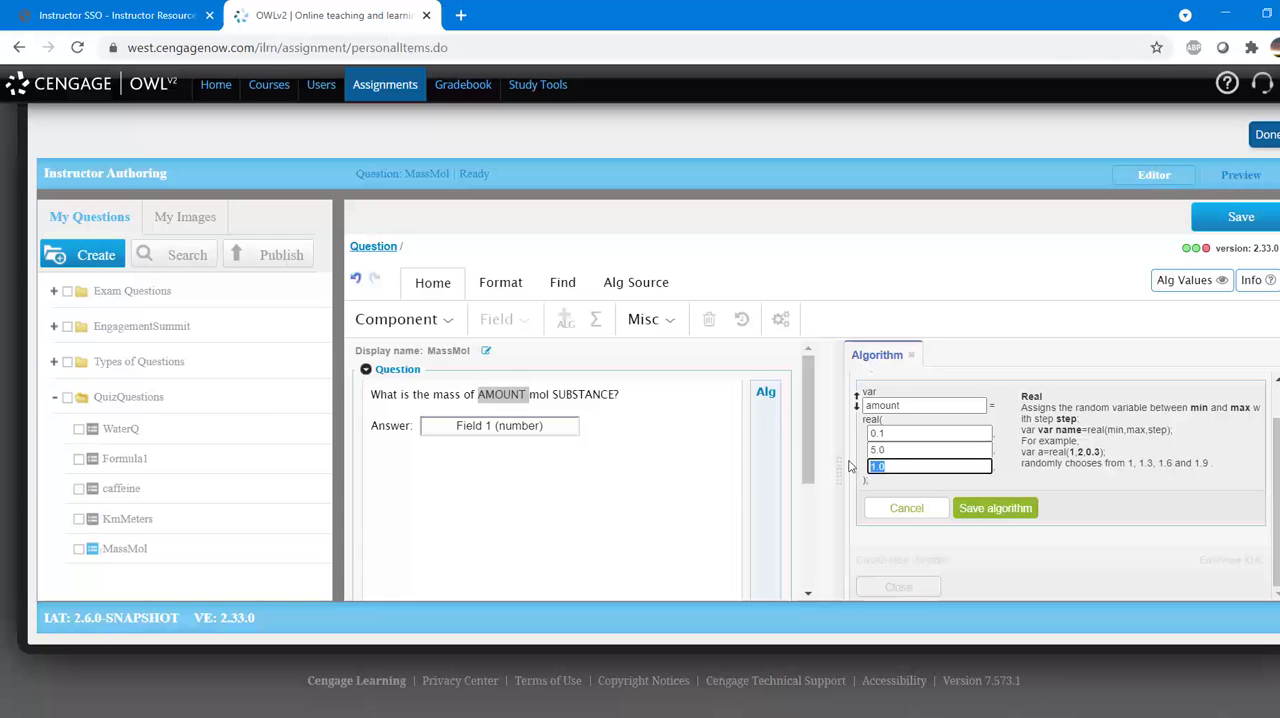
pyautogui.write('0.01')
pyautogui.click(975, 514)
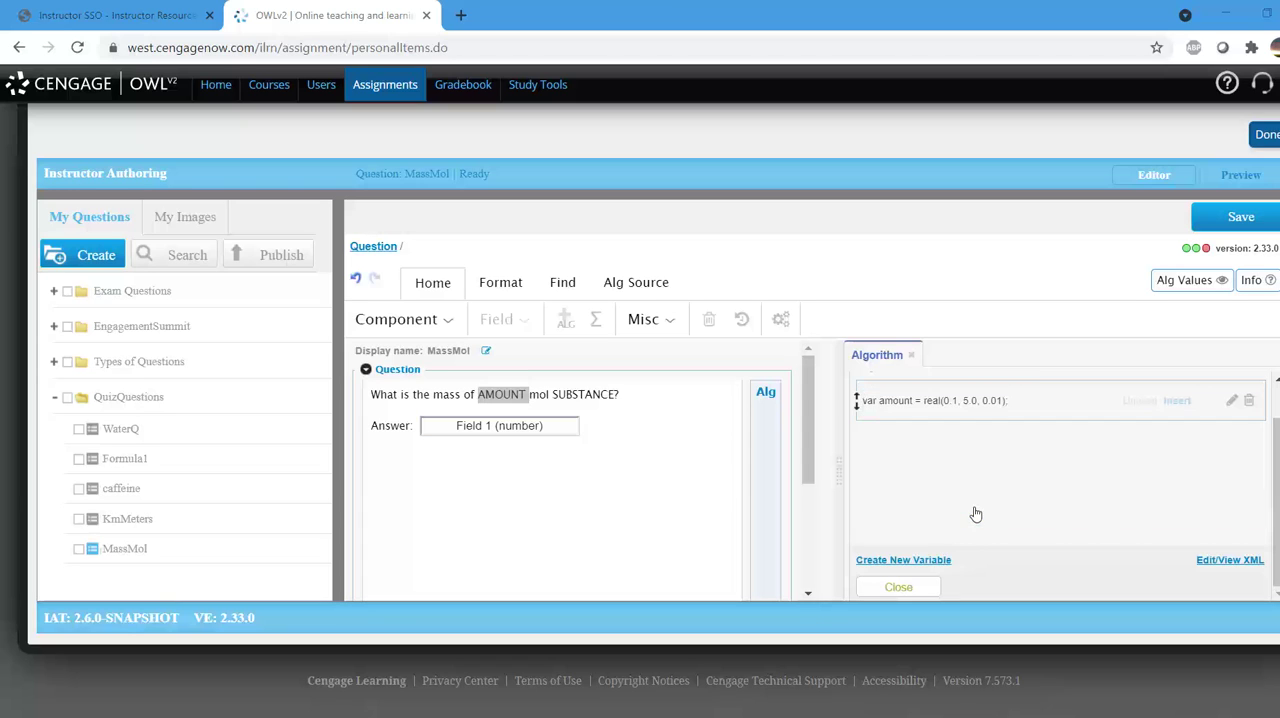
pyautogui.click(1176, 401)
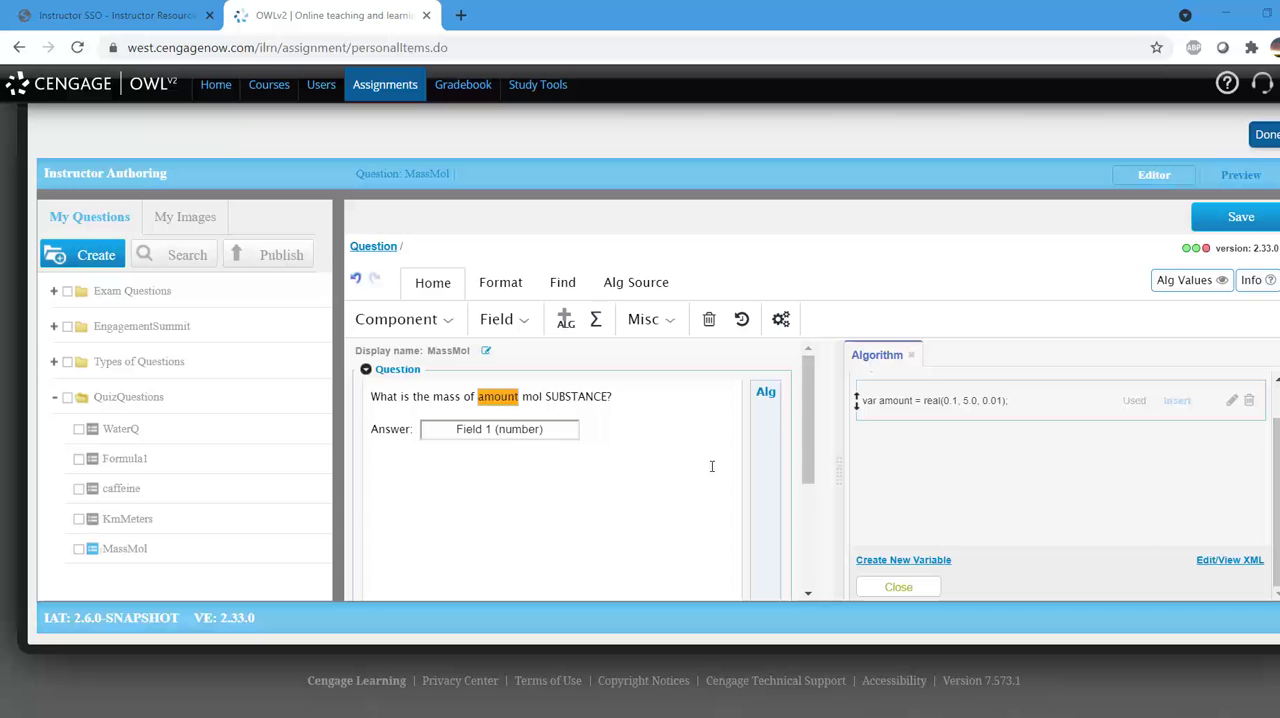
# Step: Create a new algorithm variable of type var-set for the MassMol question
pyautogui.click(871, 562)
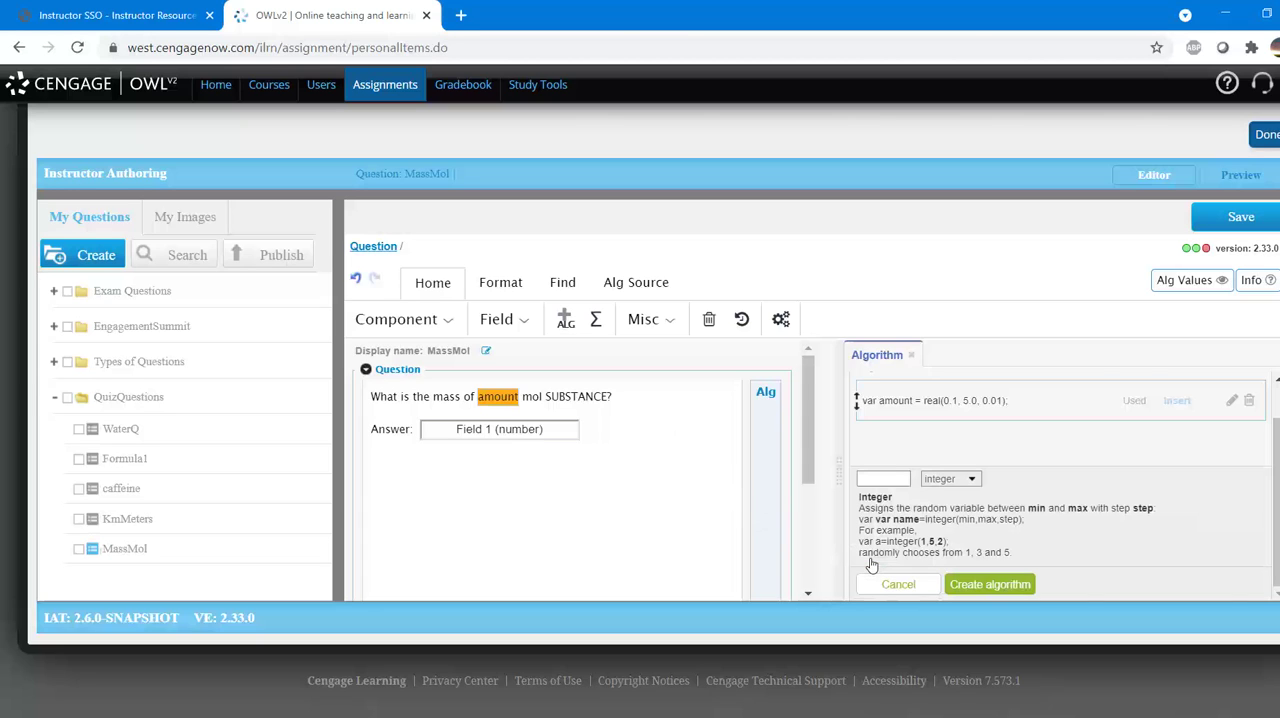
pyautogui.click(948, 481)
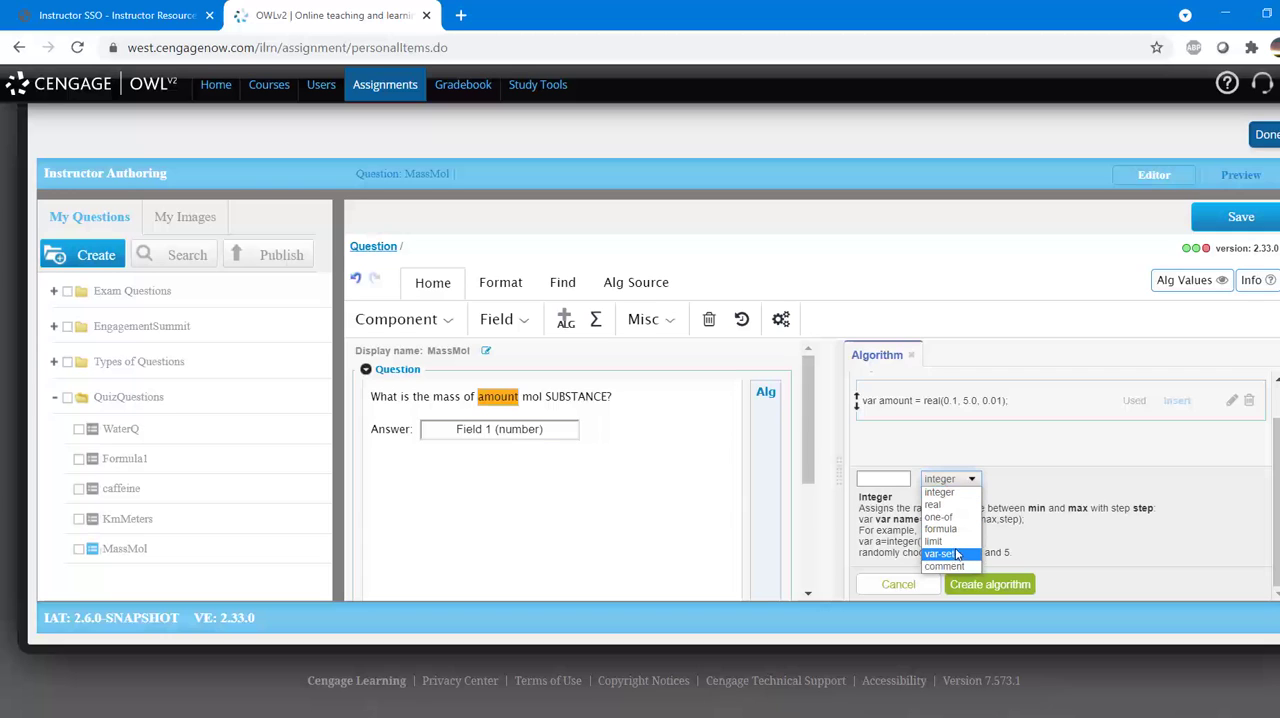
pyautogui.click(957, 556)
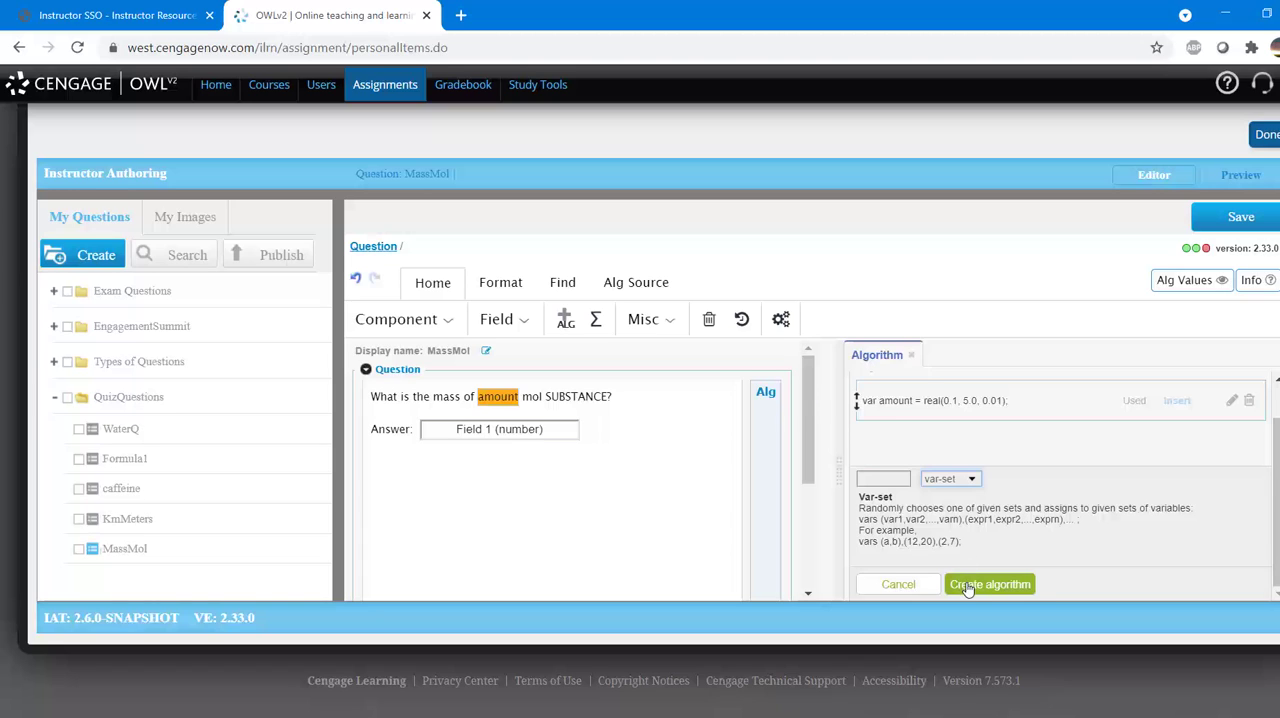
pyautogui.click(968, 586)
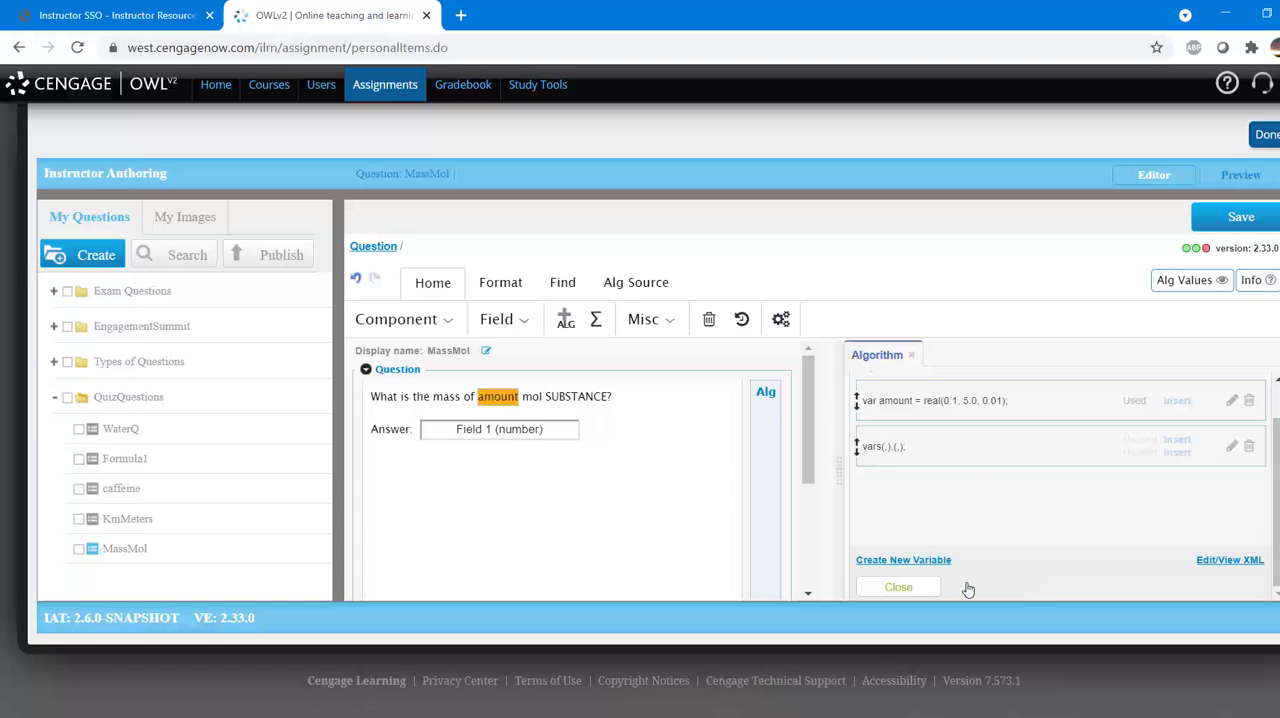
# Step: Open the new var-set for editing and enter "formula, molarMass," as its variable names
pyautogui.click(943, 450)
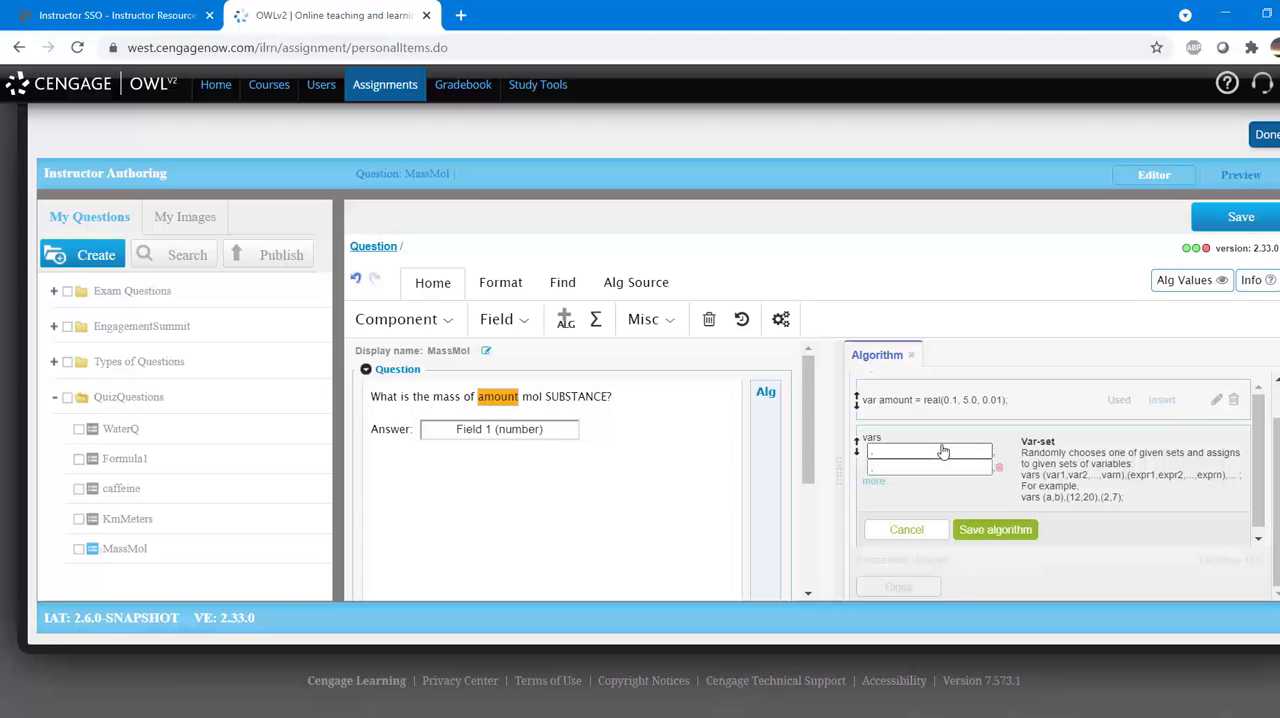
pyautogui.click(870, 451)
pyautogui.write('formula, molarMass,')
# Step: Enter the var-set's first value set for water as "H_{2}O",18.01, including the quotation marks and trailing comma
pyautogui.click(869, 467)
pyautogui.write('"H,')
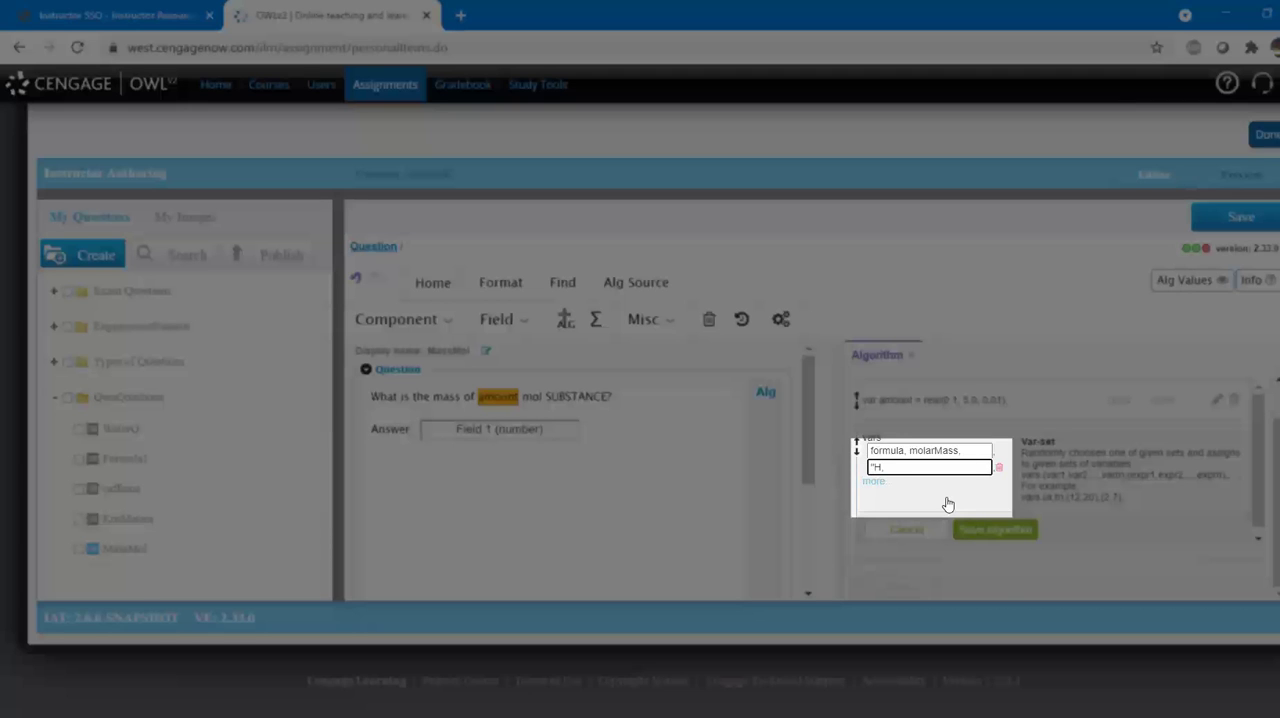
pyautogui.write('_{2}O",18.01,')
# Step: Add a second value set for carbon dioxide as "CO_{2}",44.01 and save the var-set
pyautogui.click(878, 482)
pyautogui.click(884, 484)
pyautogui.write('"')
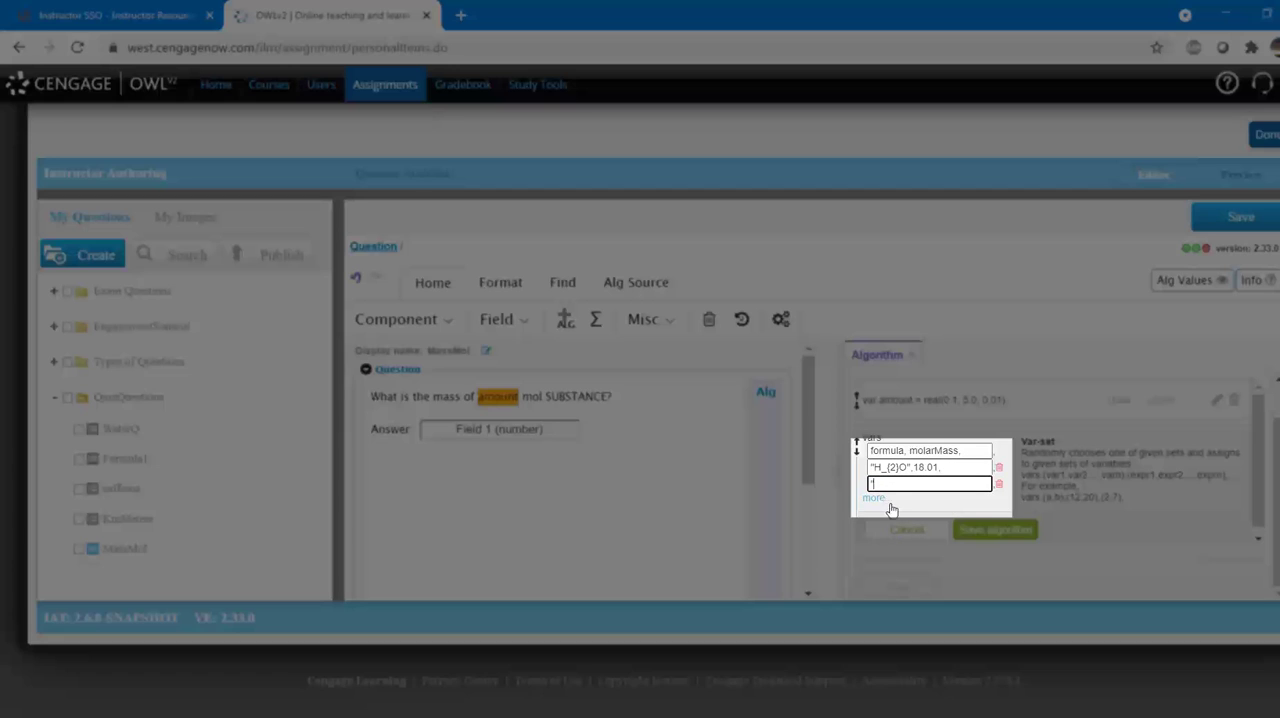
pyautogui.write('CO_{2}",44.01')
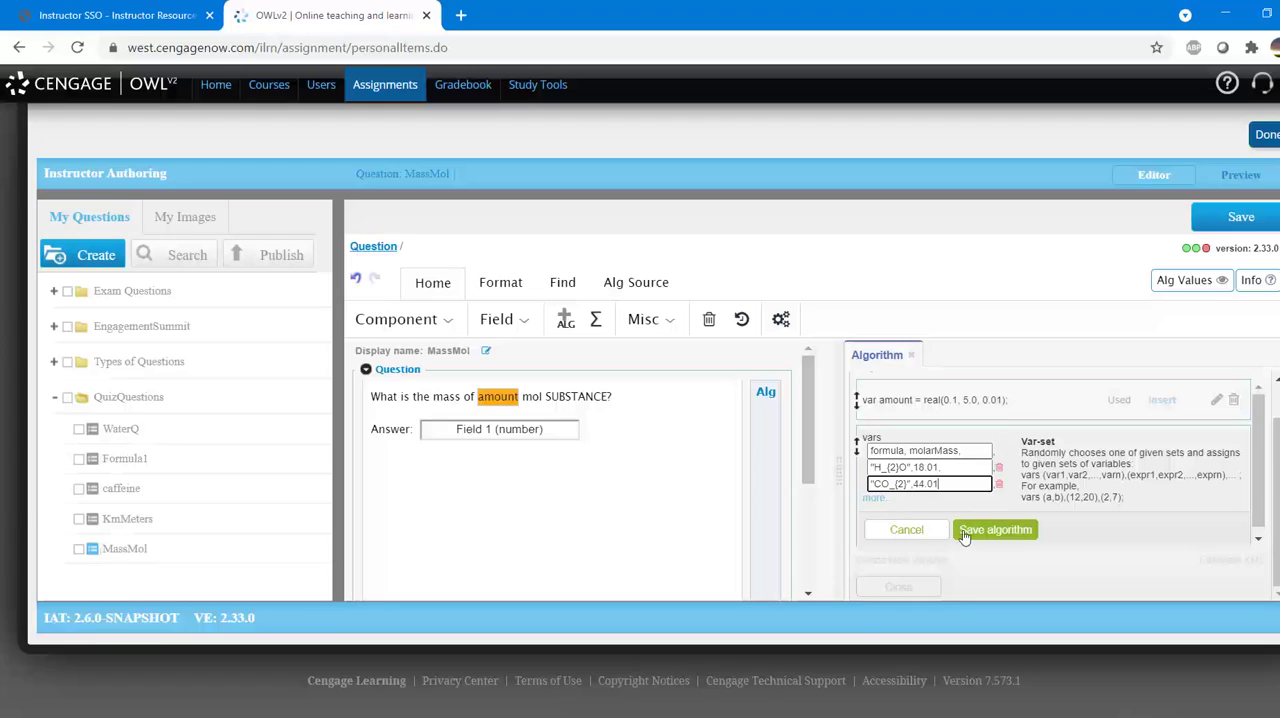
pyautogui.click(965, 535)
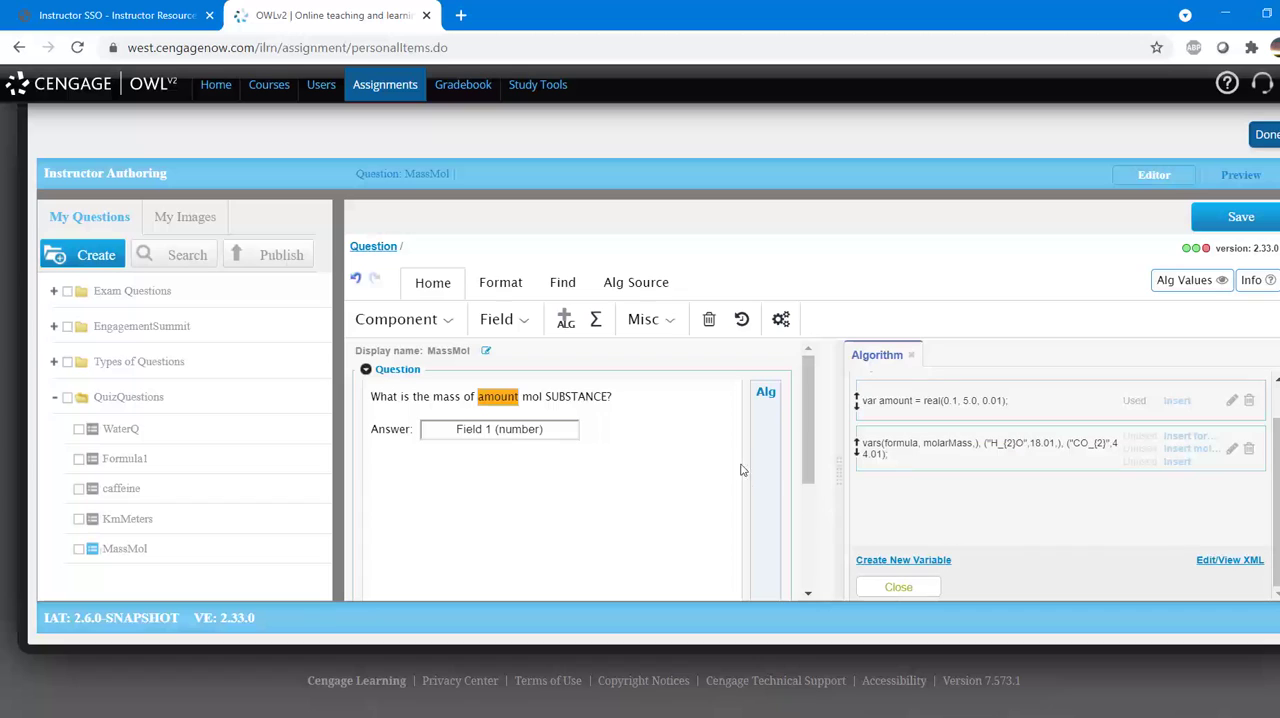
# Step: Replace the word SUBSTANCE in the question text with a Chemistry Formula component containing the formula variable
pyautogui.doubleClick(583, 396)
pyautogui.click(450, 320)
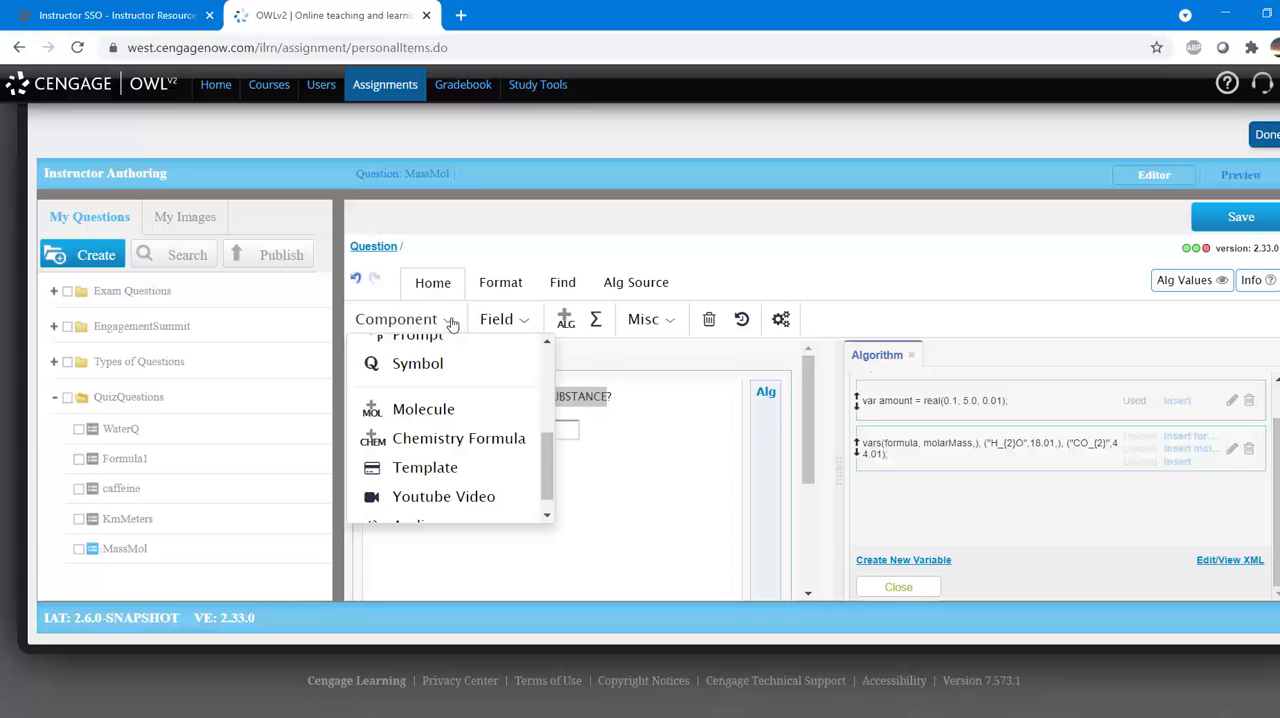
pyautogui.click(472, 439)
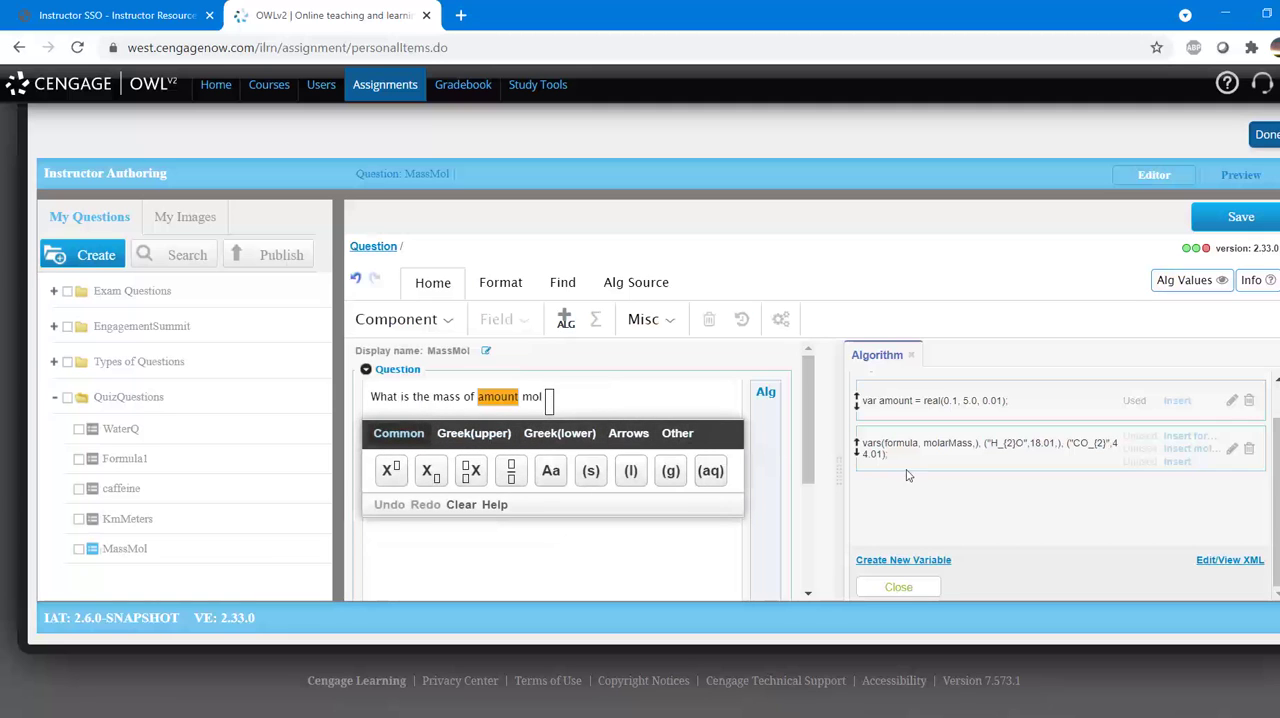
pyautogui.click(1186, 440)
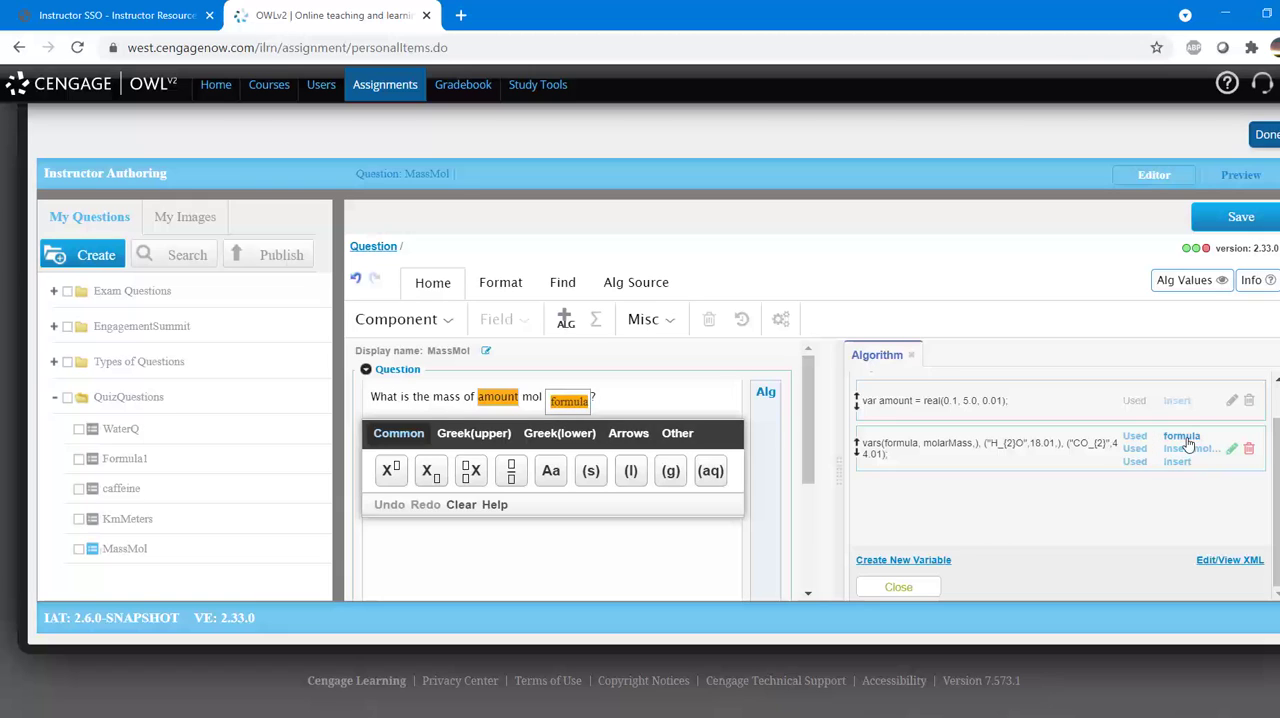
# Step: Save the MassMol question, preview it and return to editing
pyautogui.click(1233, 224)
pyautogui.click(1241, 185)
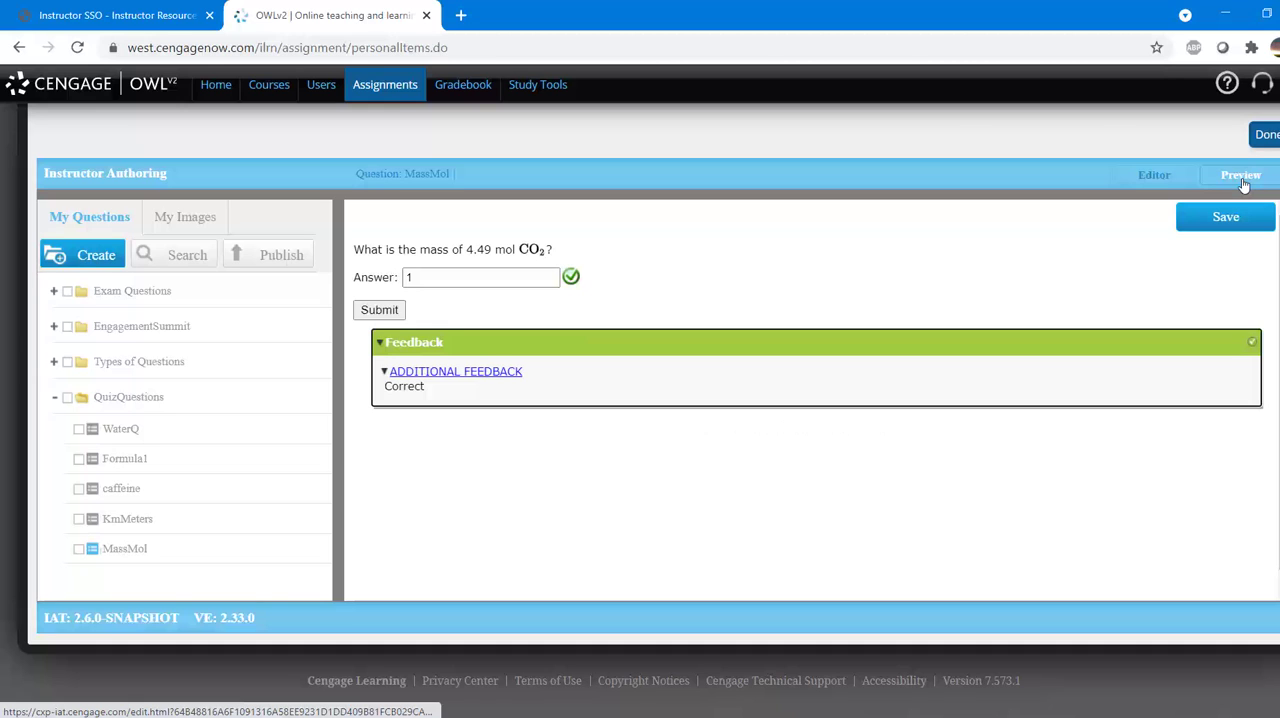
pyautogui.click(1169, 184)
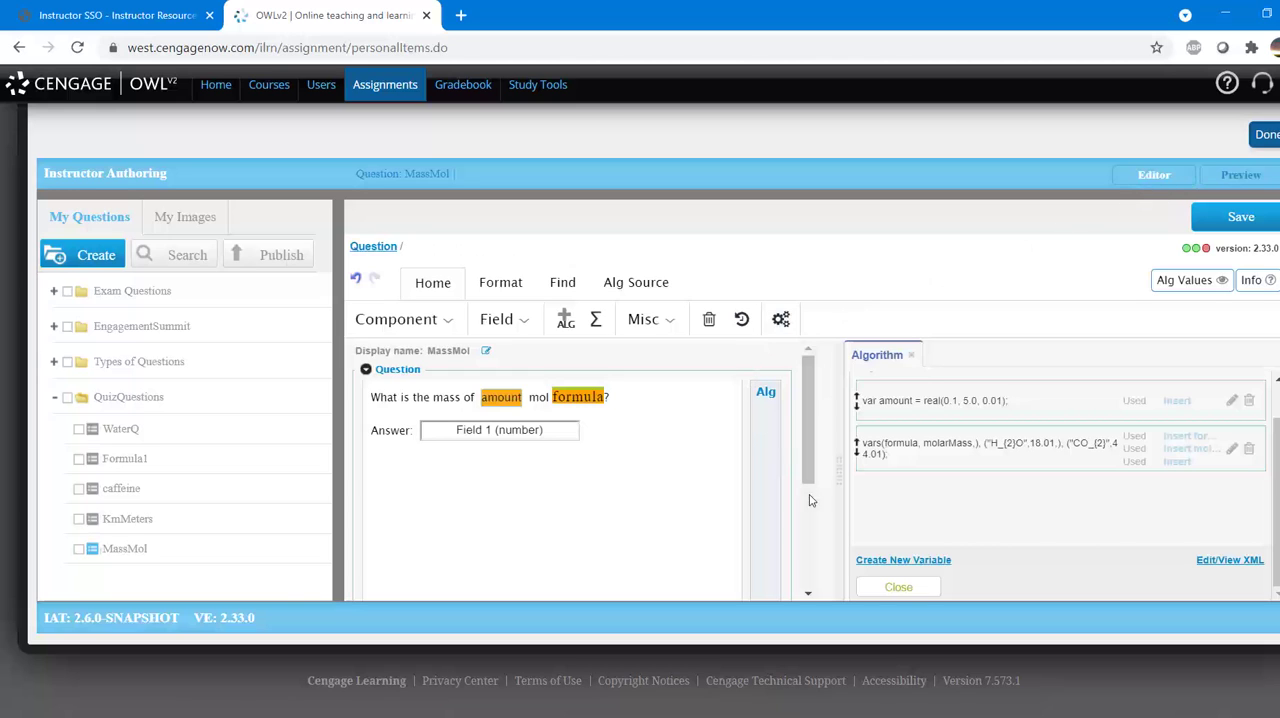
# Step: Create a new algorithm variable of type formula named Mass
pyautogui.click(902, 561)
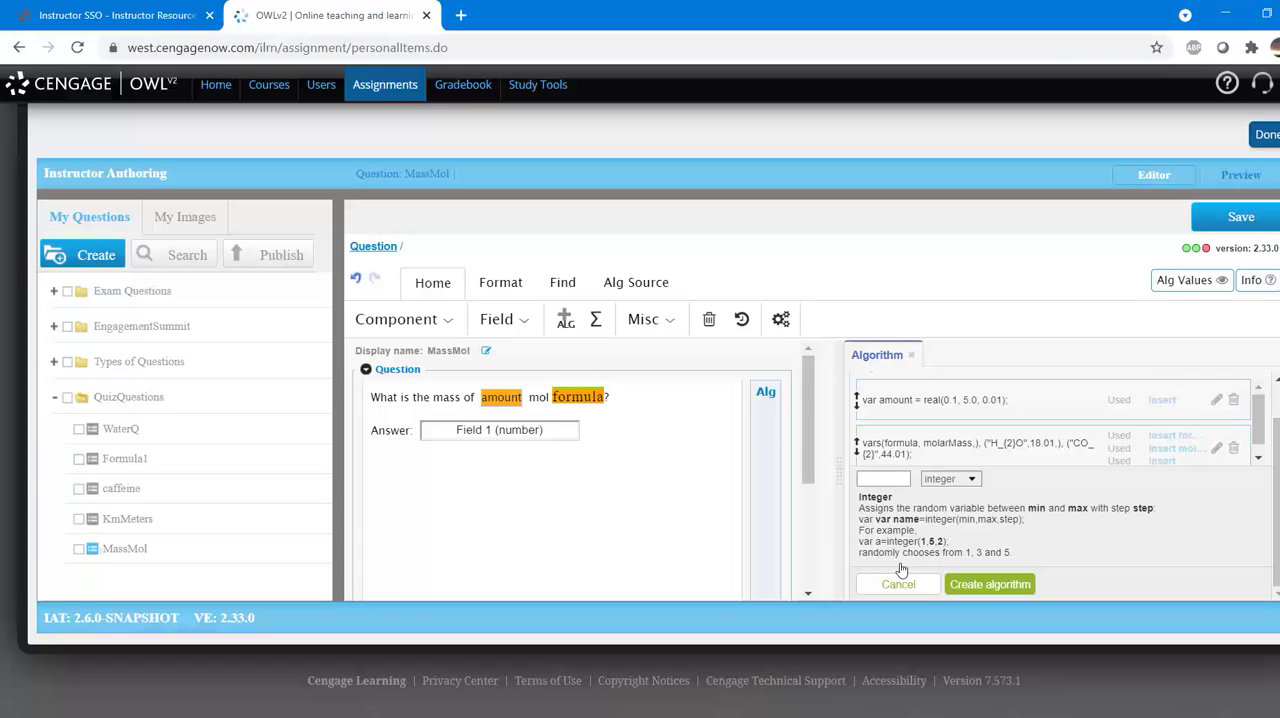
pyautogui.click(944, 481)
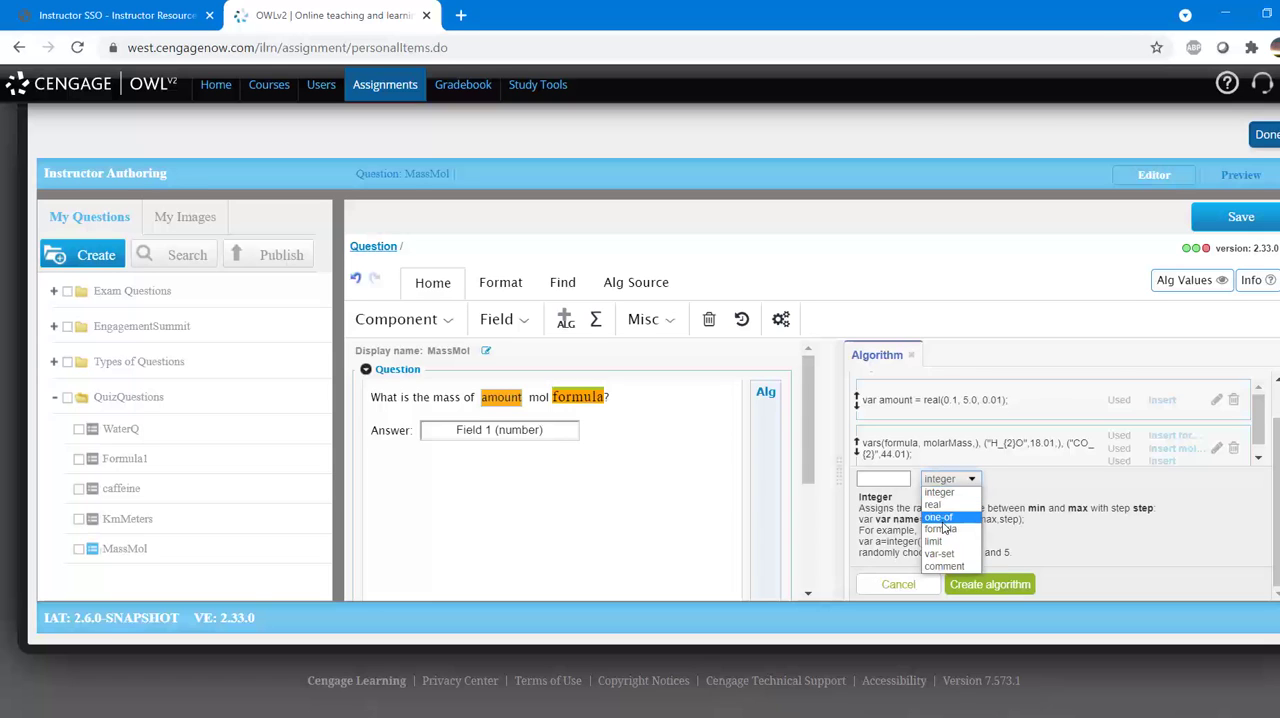
pyautogui.click(940, 529)
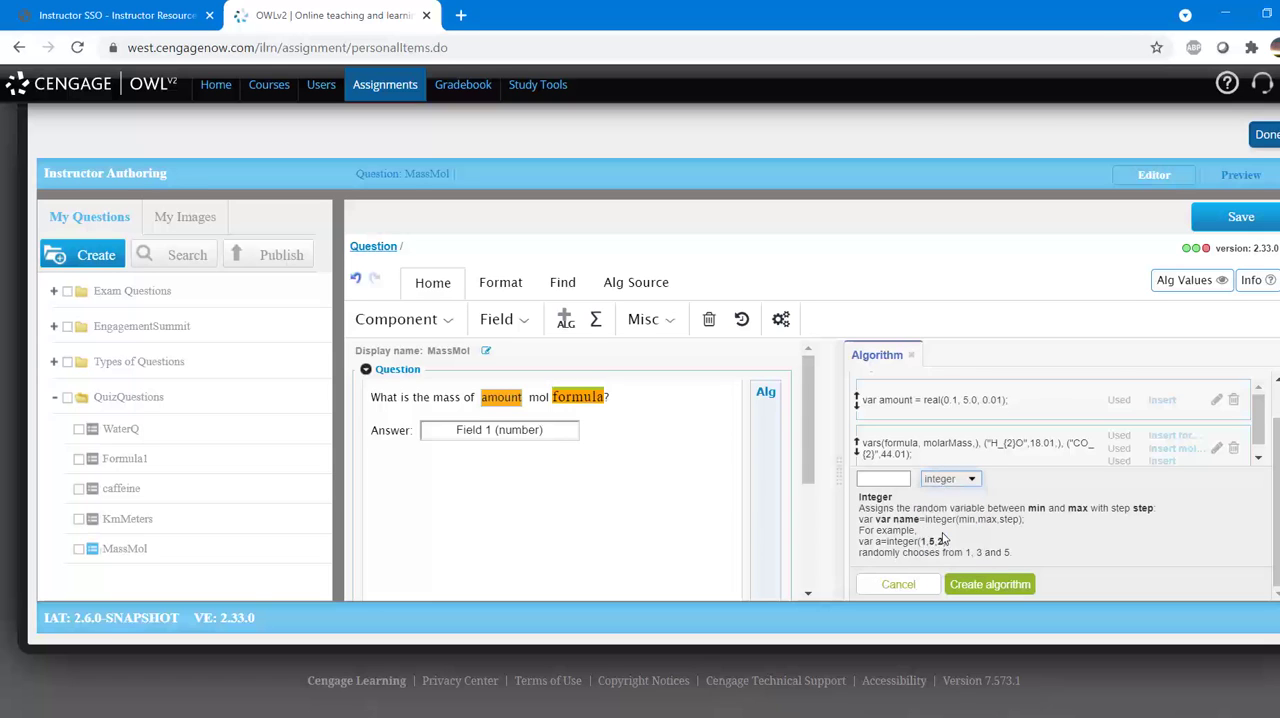
pyautogui.click(905, 481)
pyautogui.write('Mass')
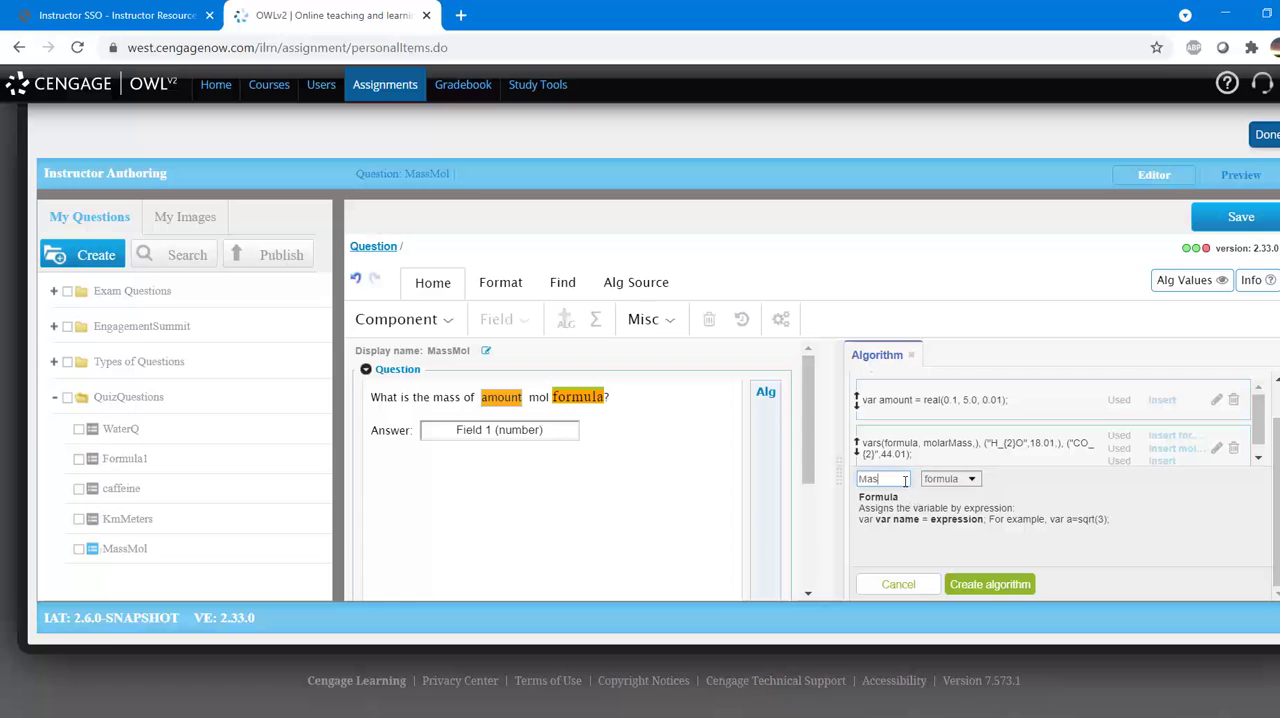
pyautogui.click(978, 587)
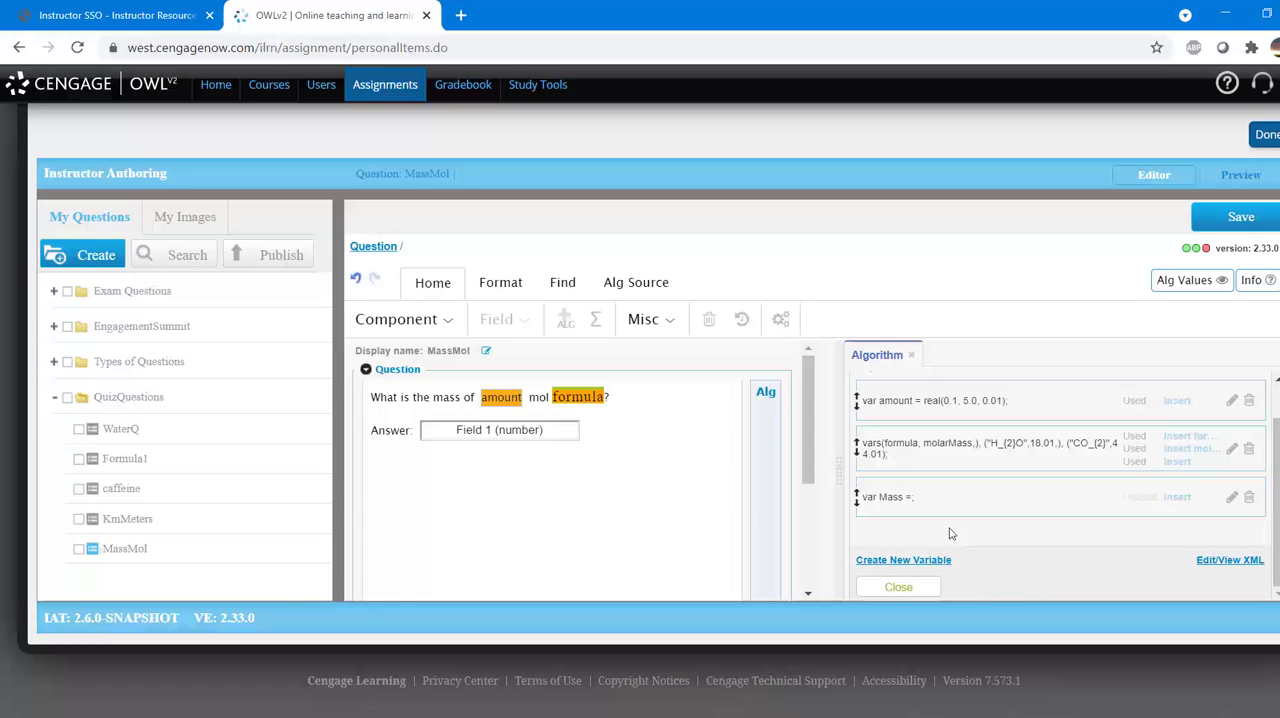
# Step: Define the Mass variable as amount*molarMass and save it
pyautogui.click(909, 498)
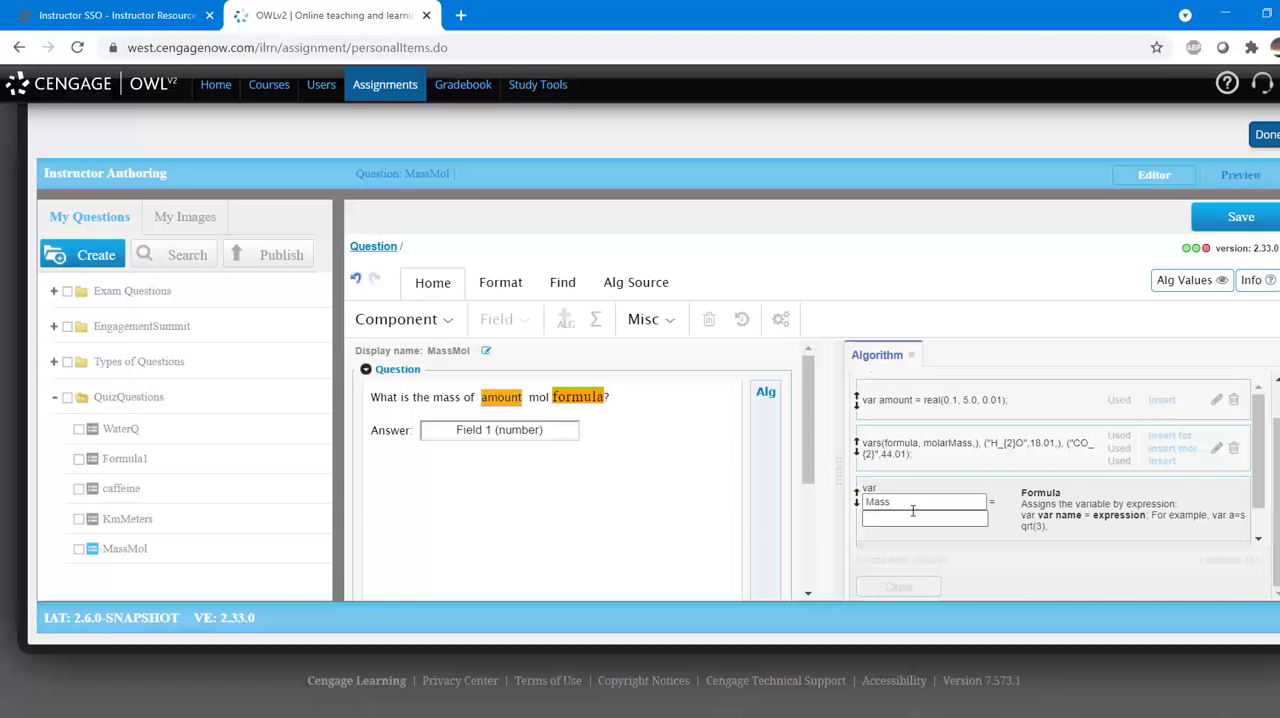
pyautogui.click(912, 519)
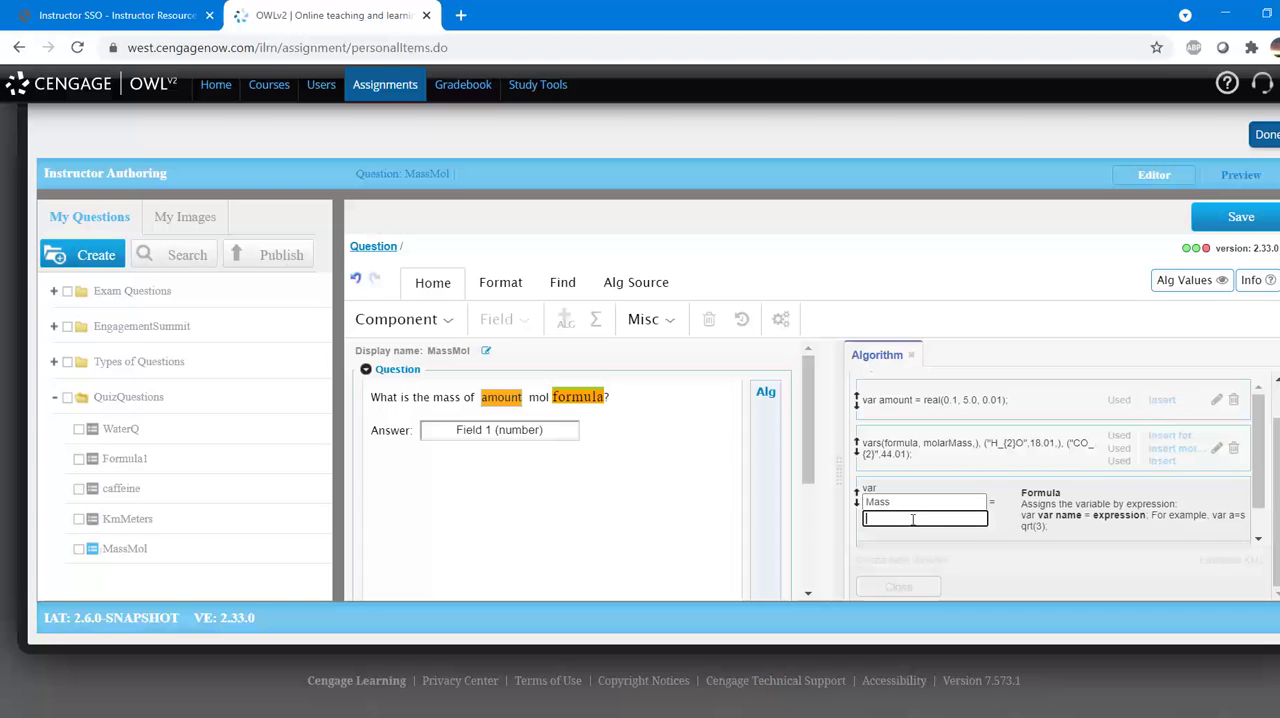
pyautogui.write('amount*molarMass')
pyautogui.click(1030, 528)
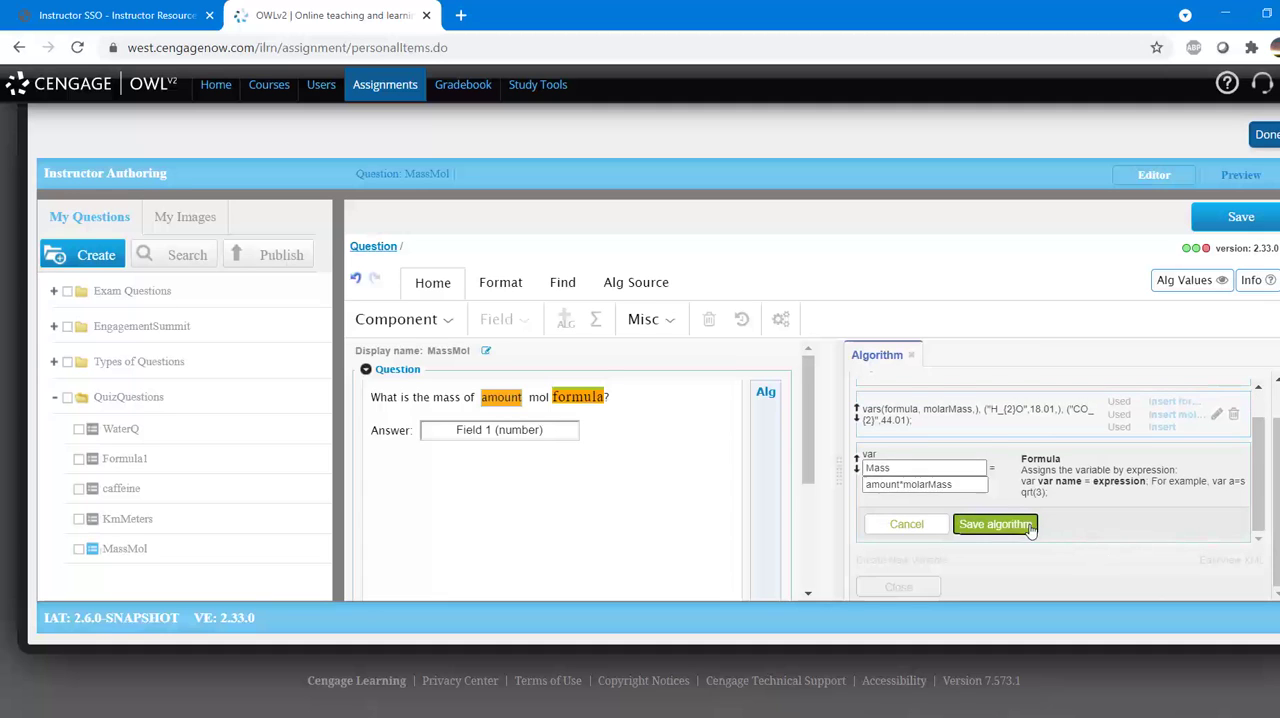
# Step: Insert the Mass variable as the correct answer of Field 1, save the field and preview the question
pyautogui.click(558, 440)
pyautogui.doubleClick(513, 438)
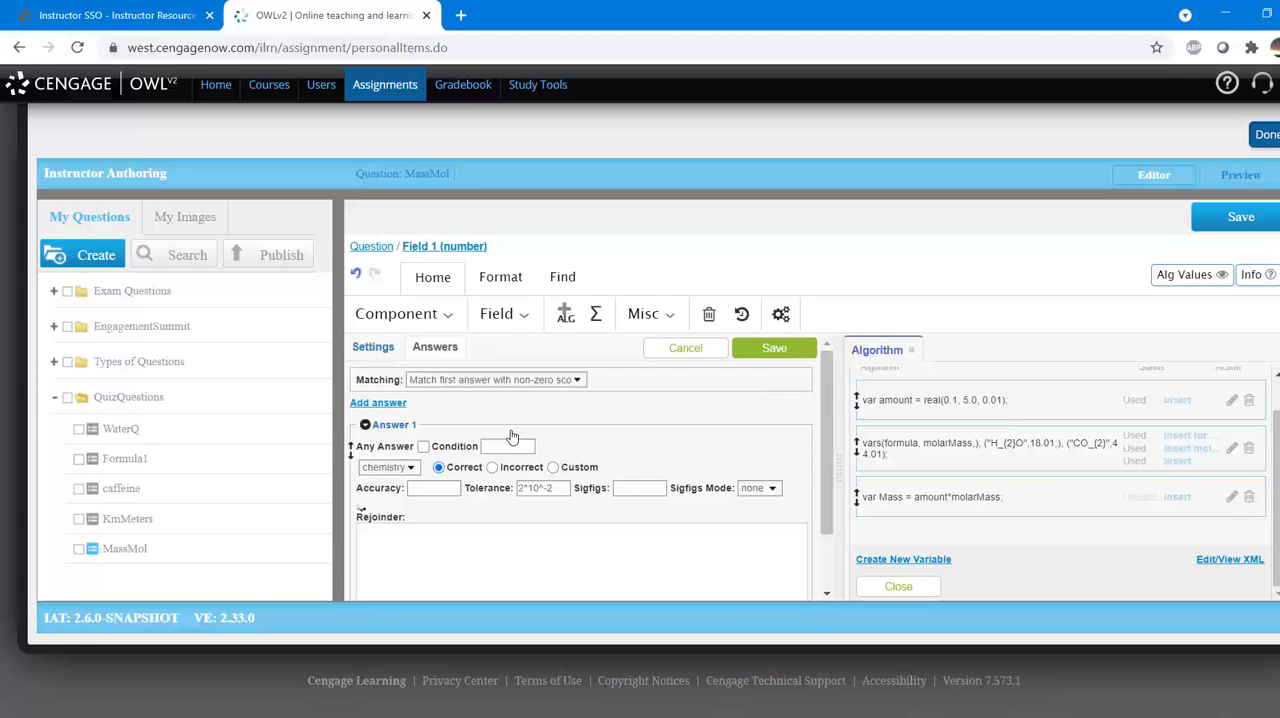
pyautogui.click(373, 508)
pyautogui.scroll(-1, 434, 500)
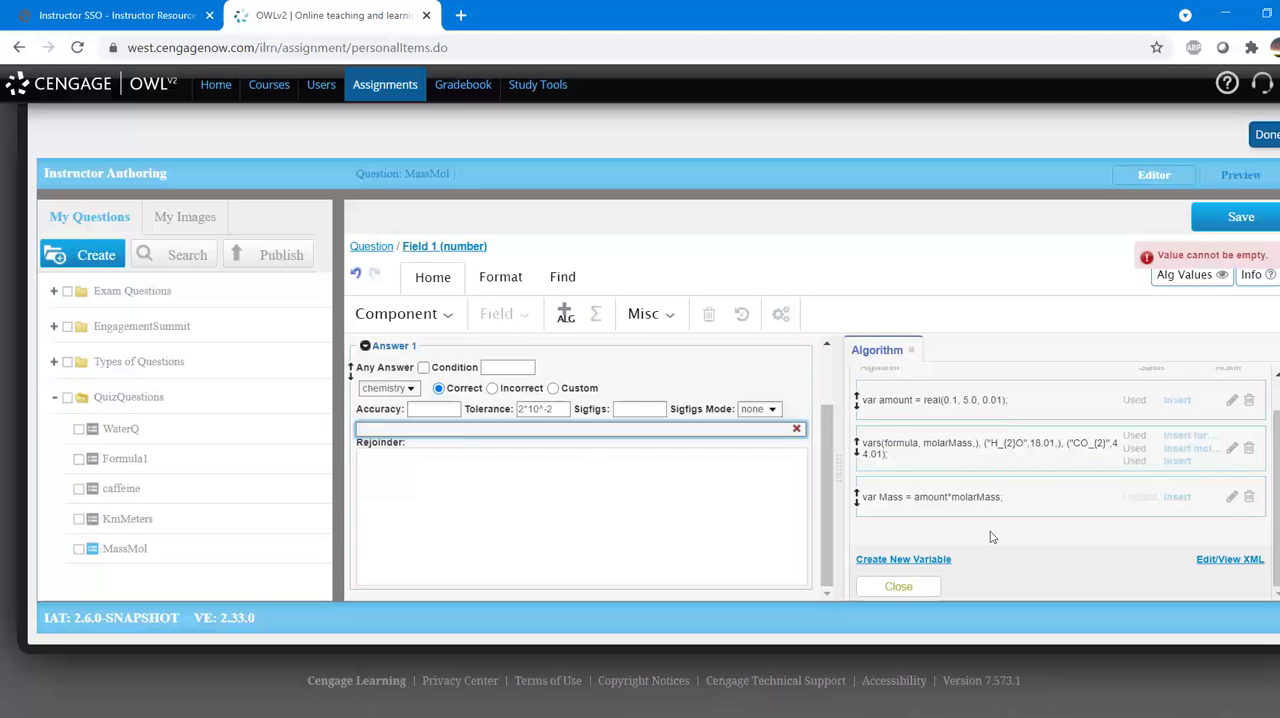
pyautogui.click(1177, 497)
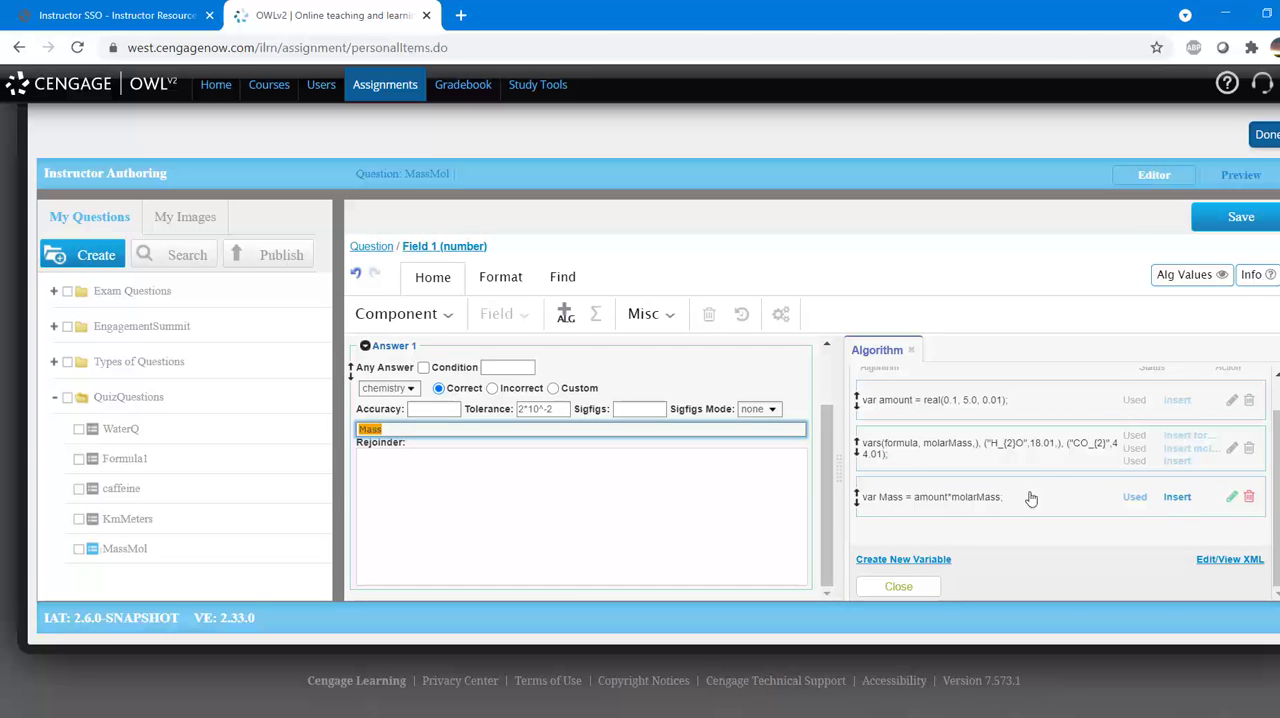
pyautogui.moveTo(829, 482); pyautogui.dragTo(836, 422)
pyautogui.click(774, 349)
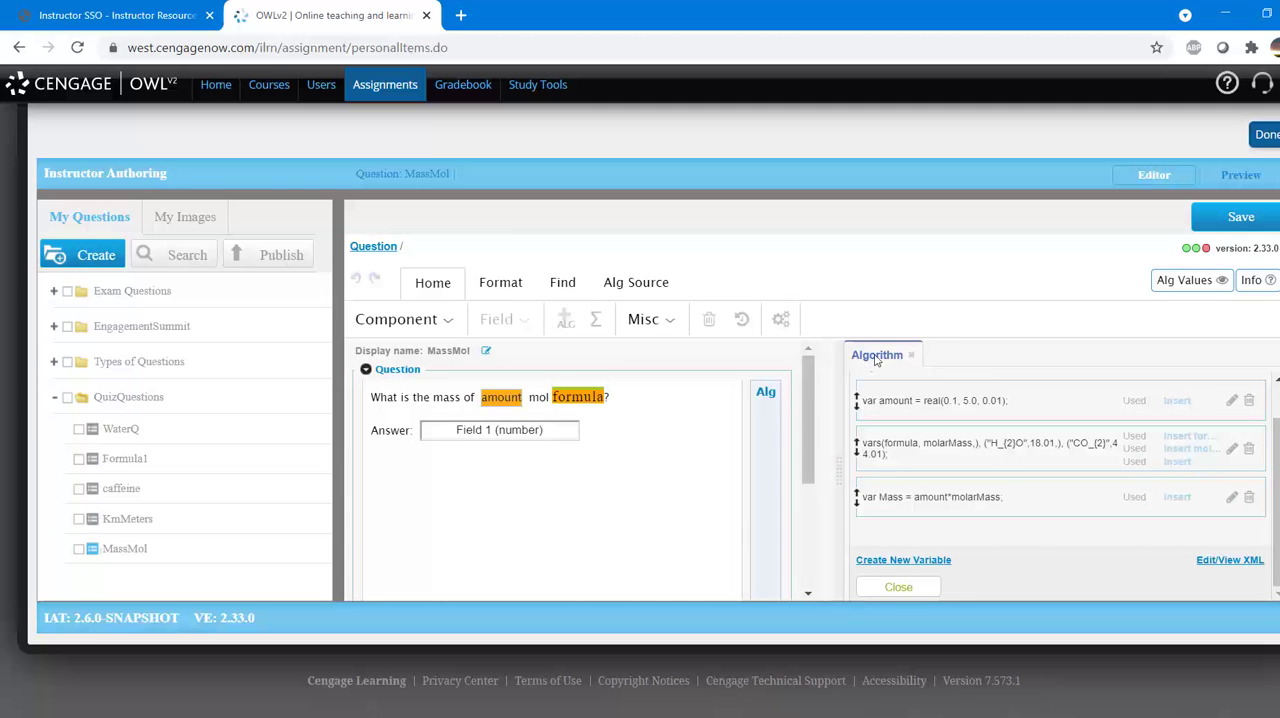
pyautogui.click(1243, 184)
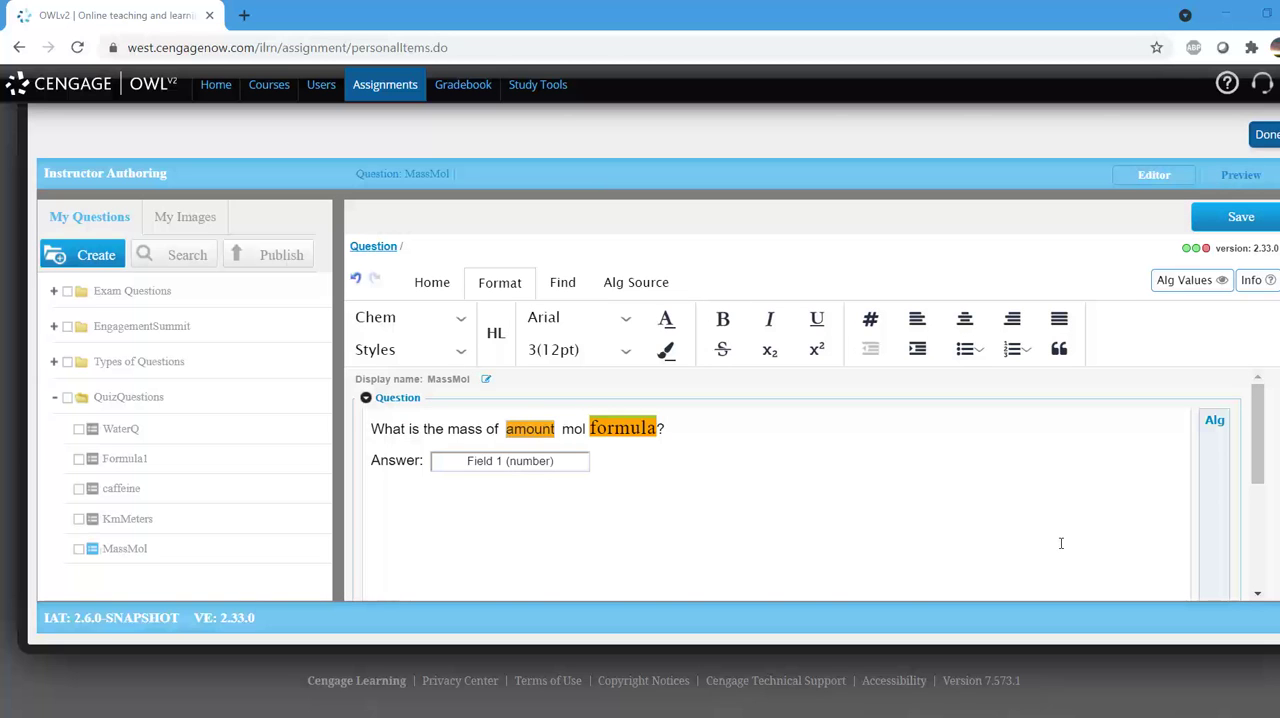
# Step: Format the question text preceding the formula in Times New Roman at size 5 (18pt)
pyautogui.moveTo(586, 428); pyautogui.dragTo(362, 423)
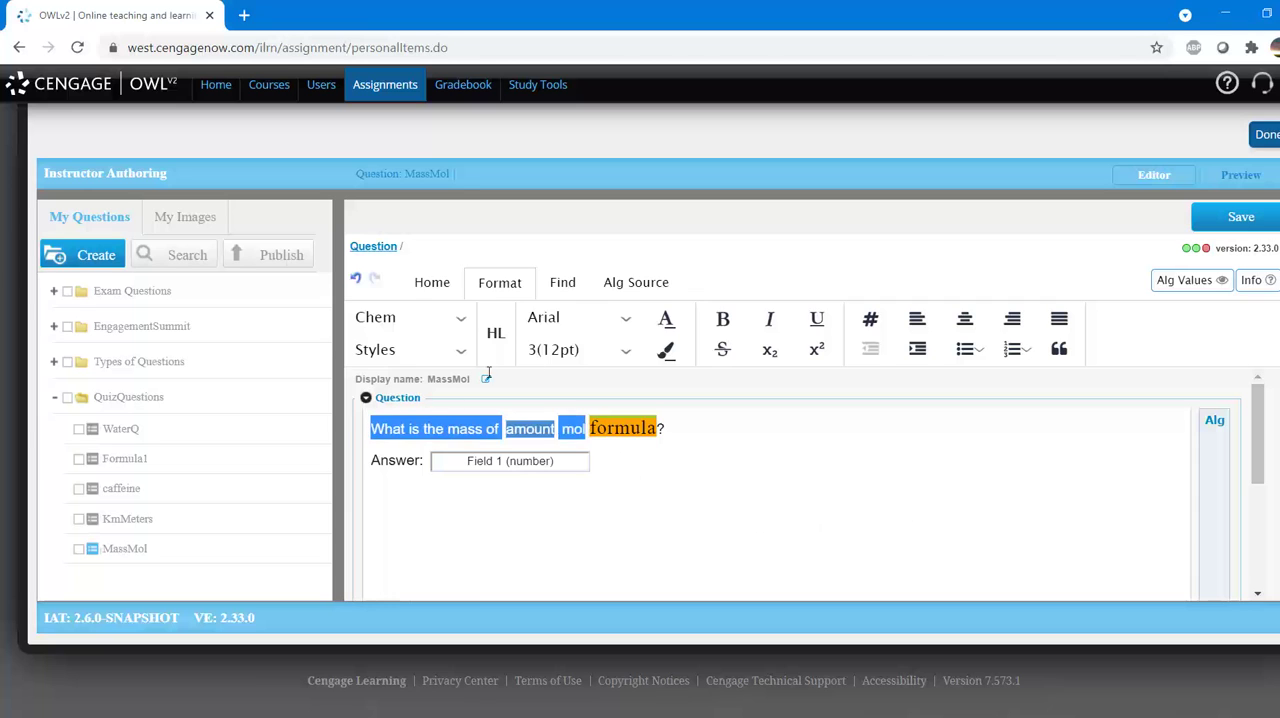
pyautogui.click(600, 318)
pyautogui.moveTo(697, 352); pyautogui.dragTo(682, 460)
pyautogui.click(608, 396)
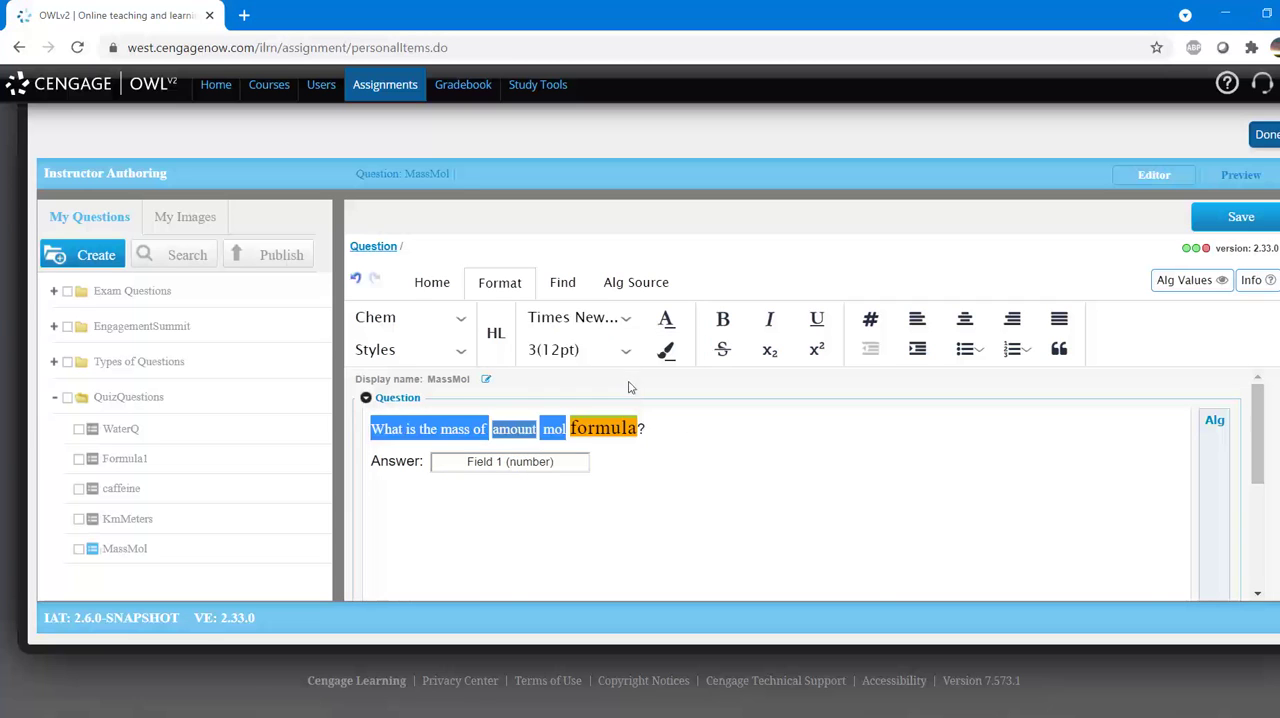
pyautogui.click(625, 350)
pyautogui.click(594, 520)
# Step: Format the "Answer:" label in Times New Roman at size 5 (18pt), then save and preview the MassMol question
pyautogui.moveTo(443, 478); pyautogui.dragTo(368, 466)
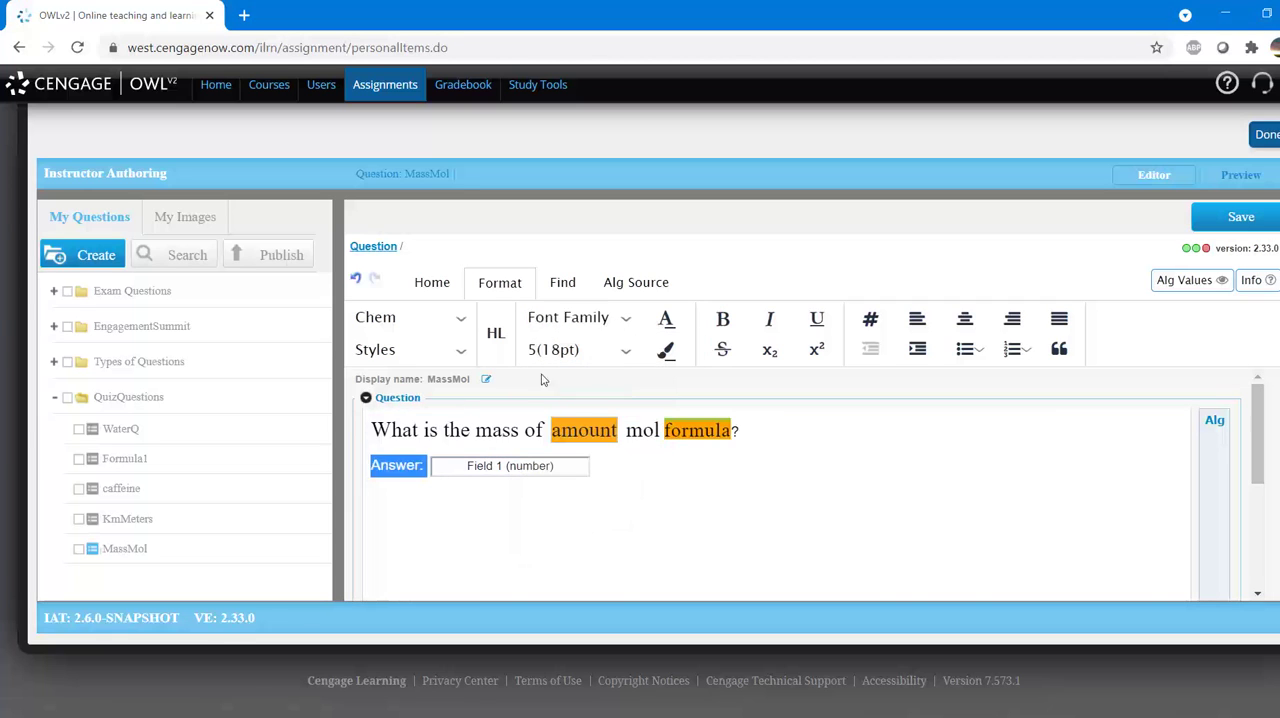
pyautogui.click(625, 318)
pyautogui.click(608, 396)
pyautogui.click(625, 350)
pyautogui.click(600, 526)
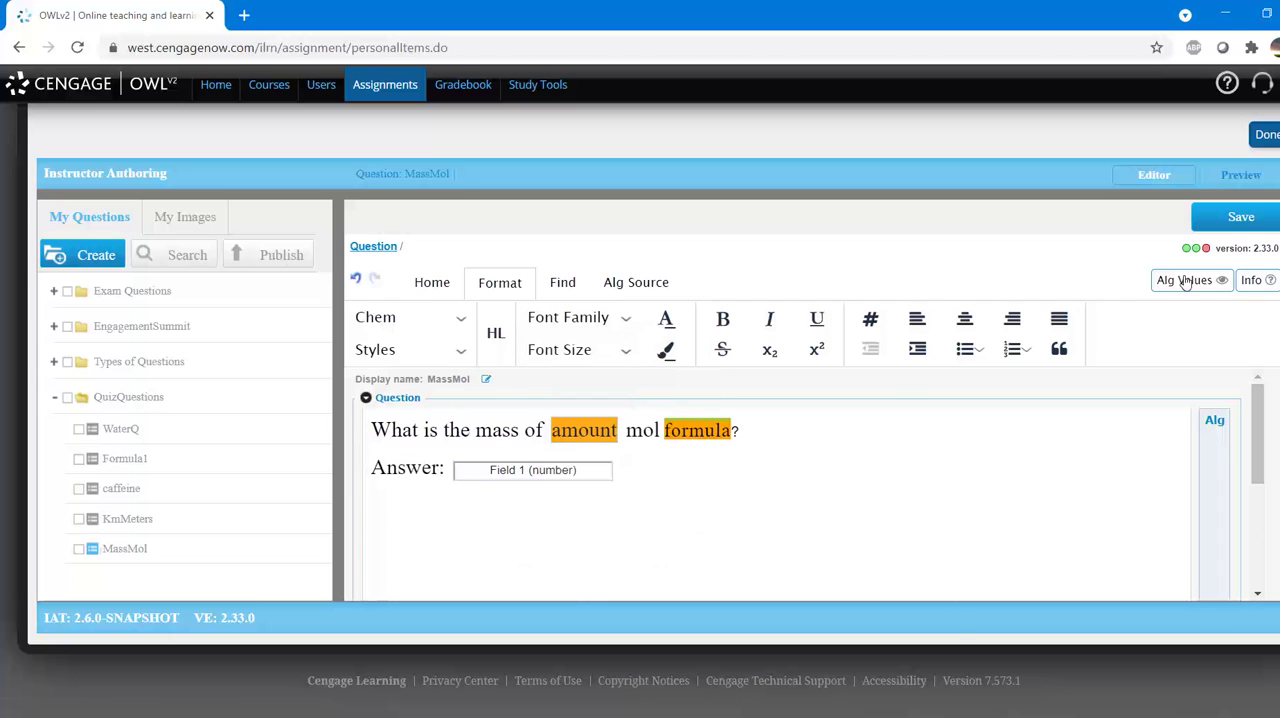
pyautogui.click(1230, 222)
pyautogui.click(1238, 175)
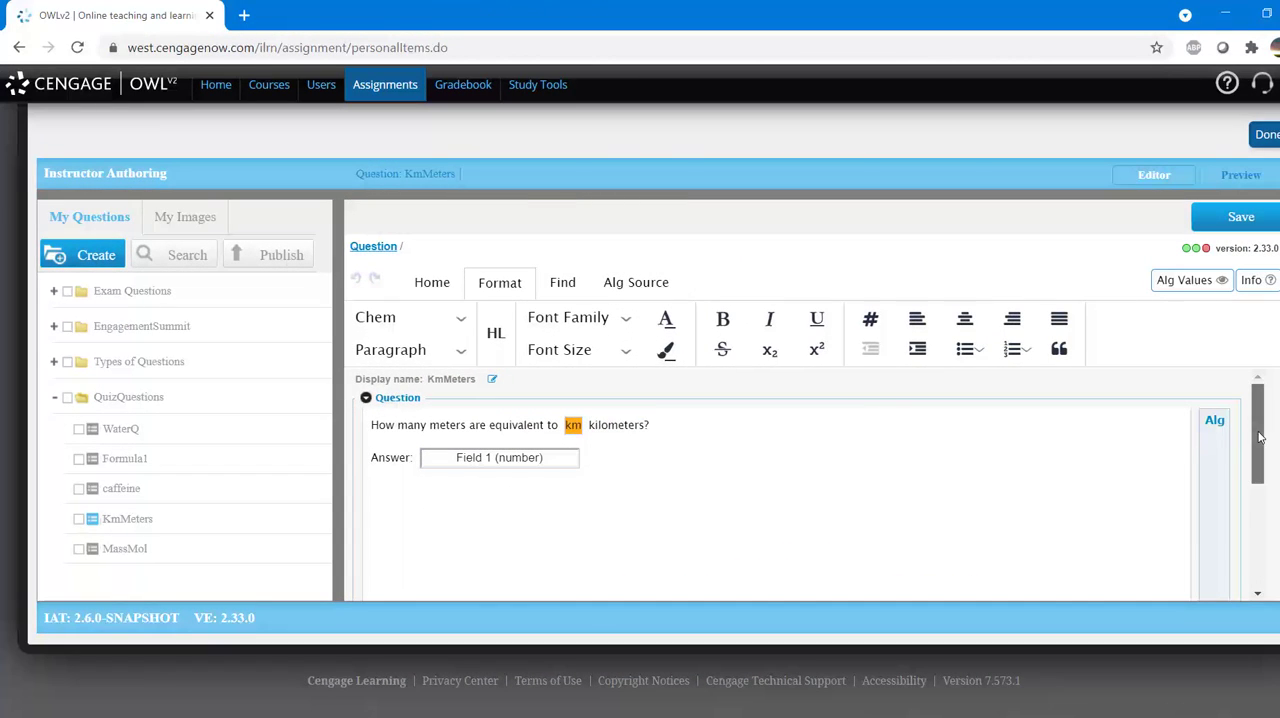
# Step: Add a first hint reading "1km =1000m" to the KmMeters question
pyautogui.moveTo(1260, 437); pyautogui.dragTo(1236, 562)
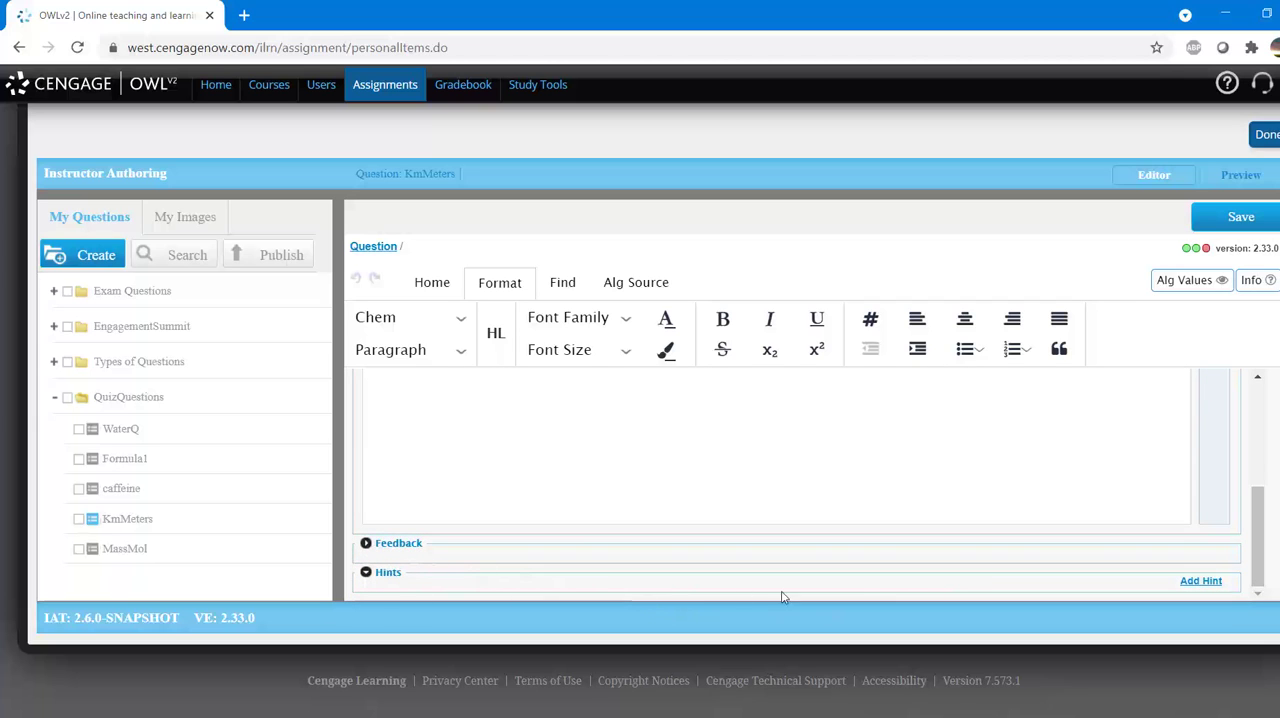
pyautogui.click(1190, 586)
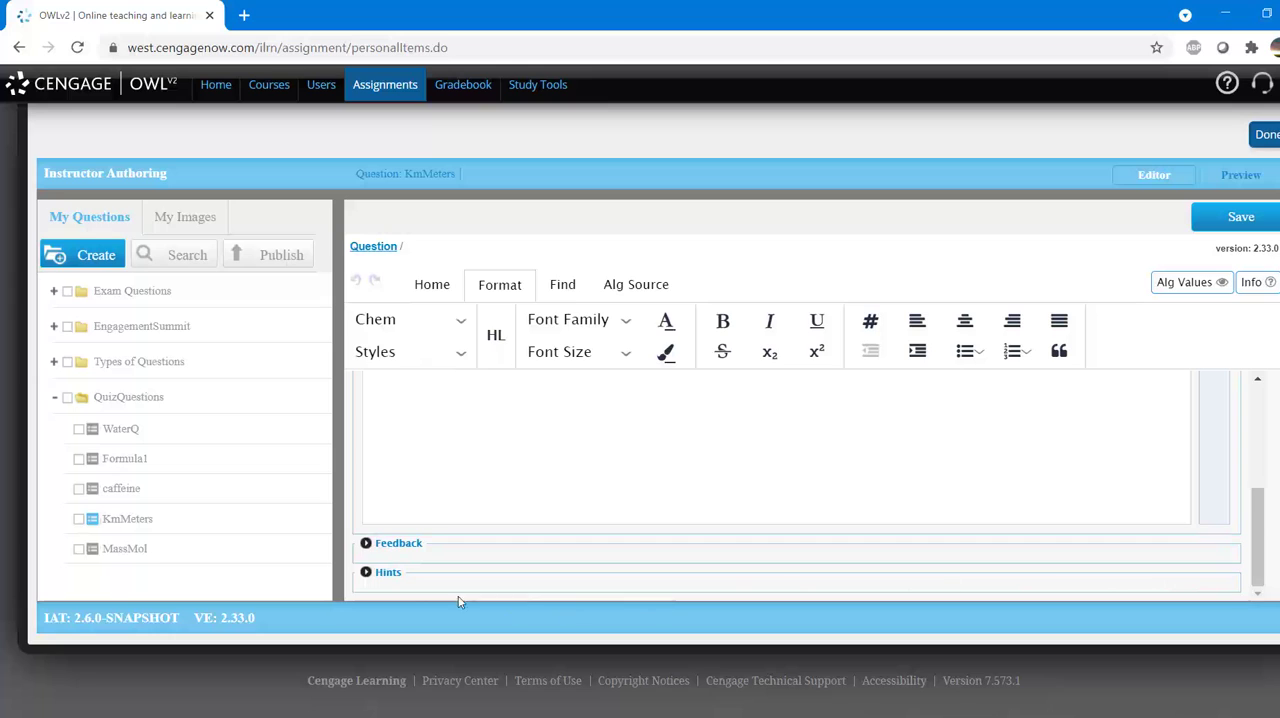
pyautogui.click(366, 573)
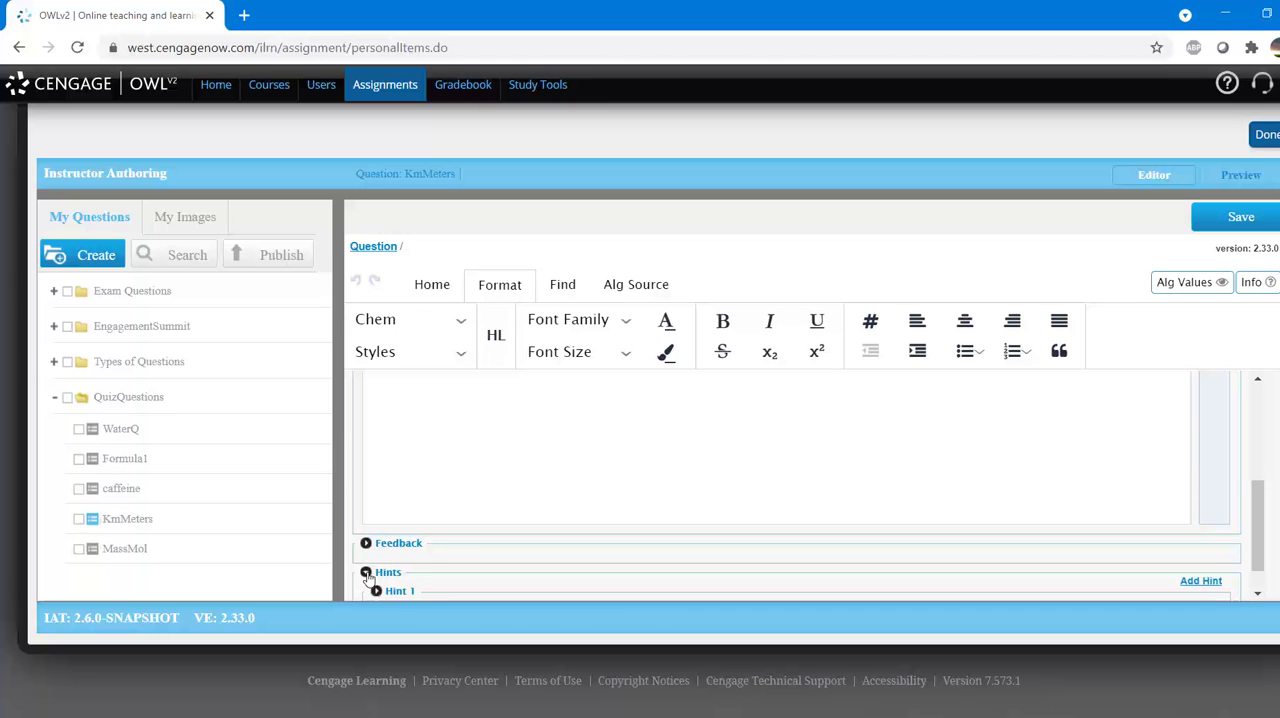
pyautogui.scroll(-1, 385, 568)
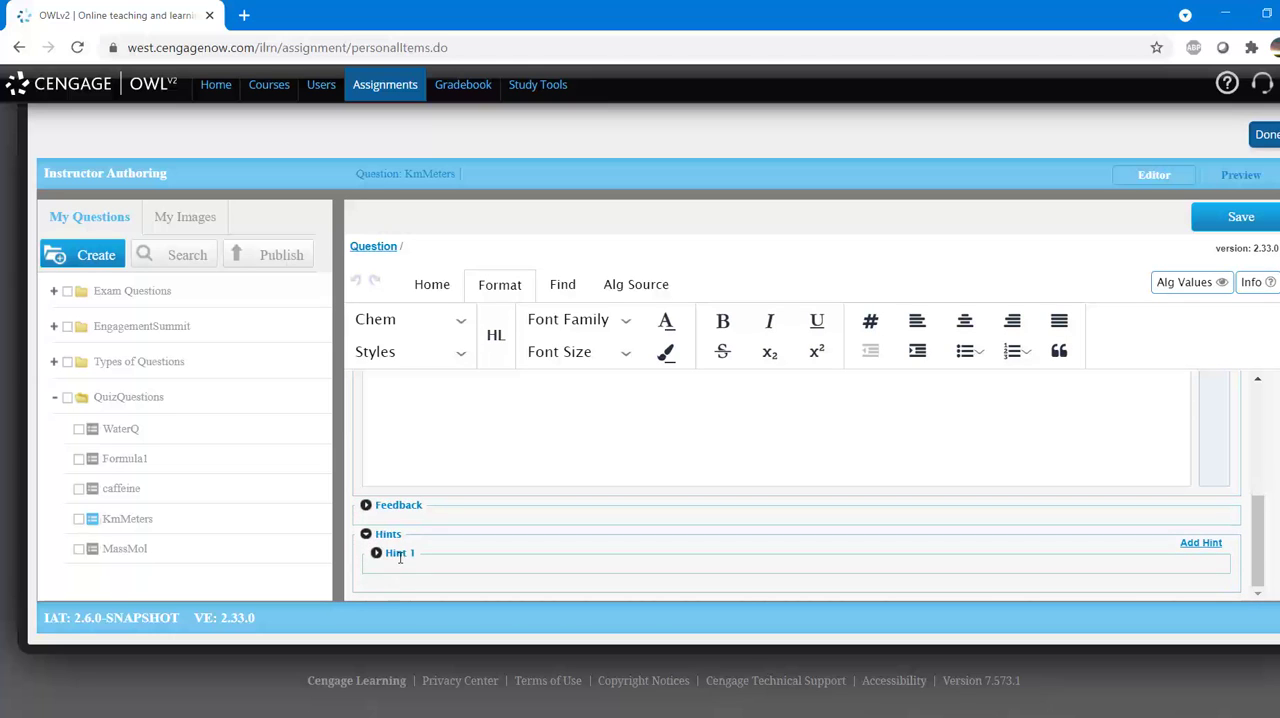
pyautogui.click(377, 554)
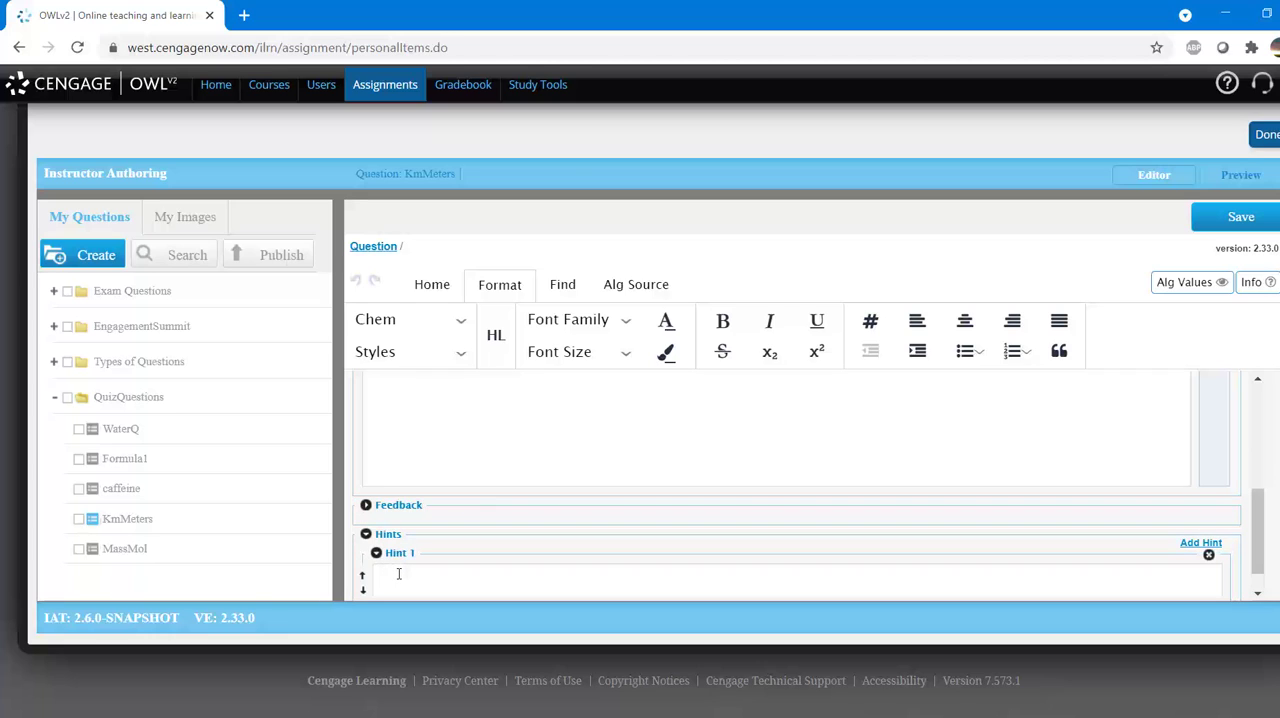
pyautogui.write('1km =1000m')
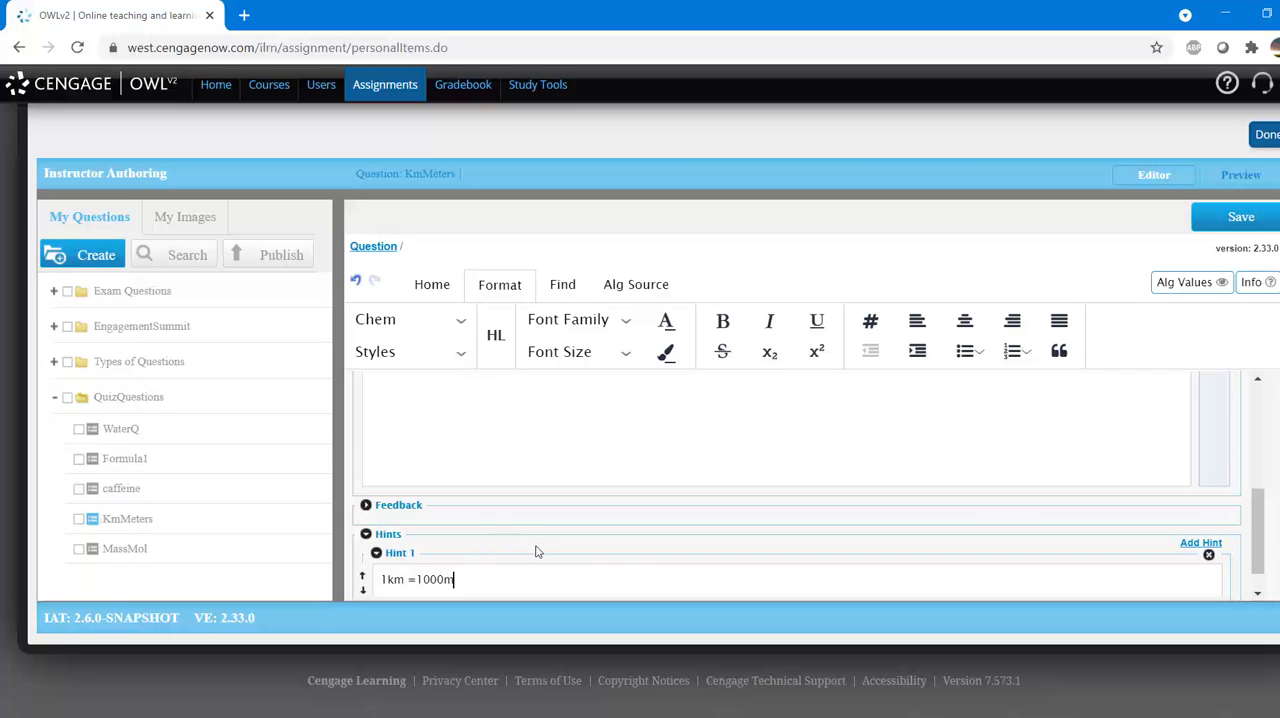
# Step: Fill the question's feedback with "To convert meters to kilometers muliply by a factor of 1000." and "1000m = 1km", and save the question
pyautogui.scroll(-1, 555, 570)
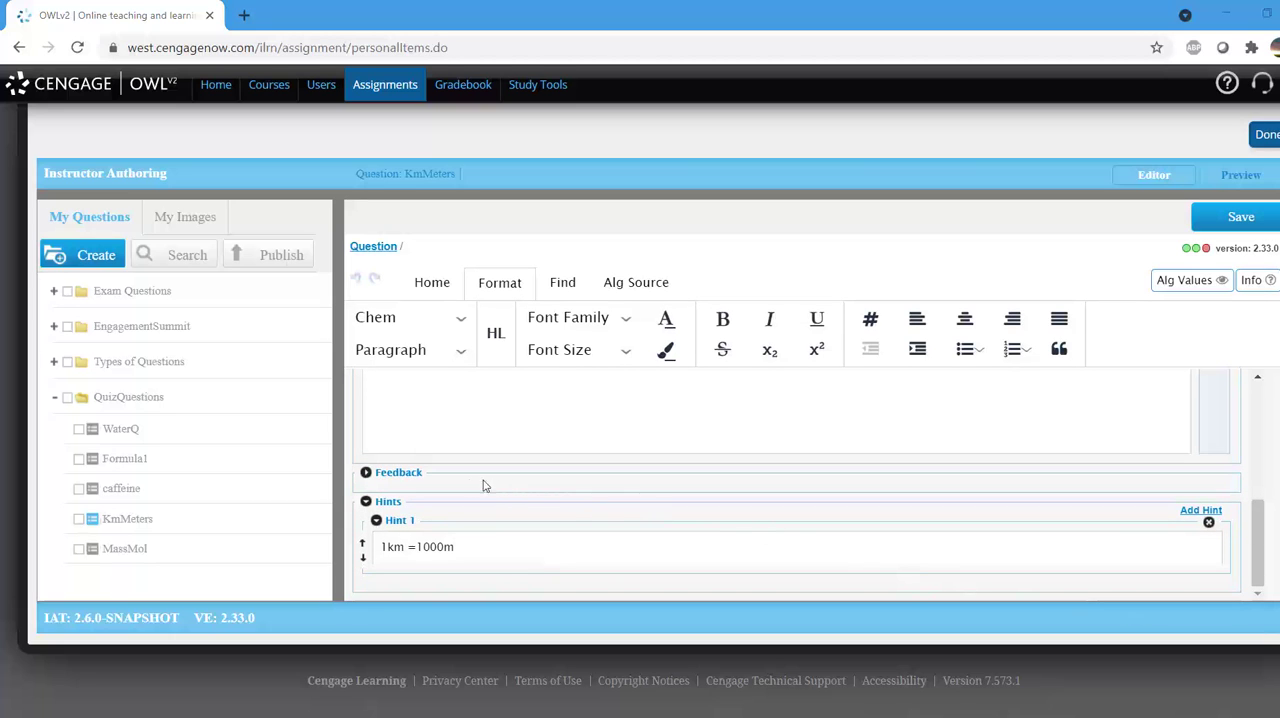
pyautogui.click(367, 475)
pyautogui.click(407, 497)
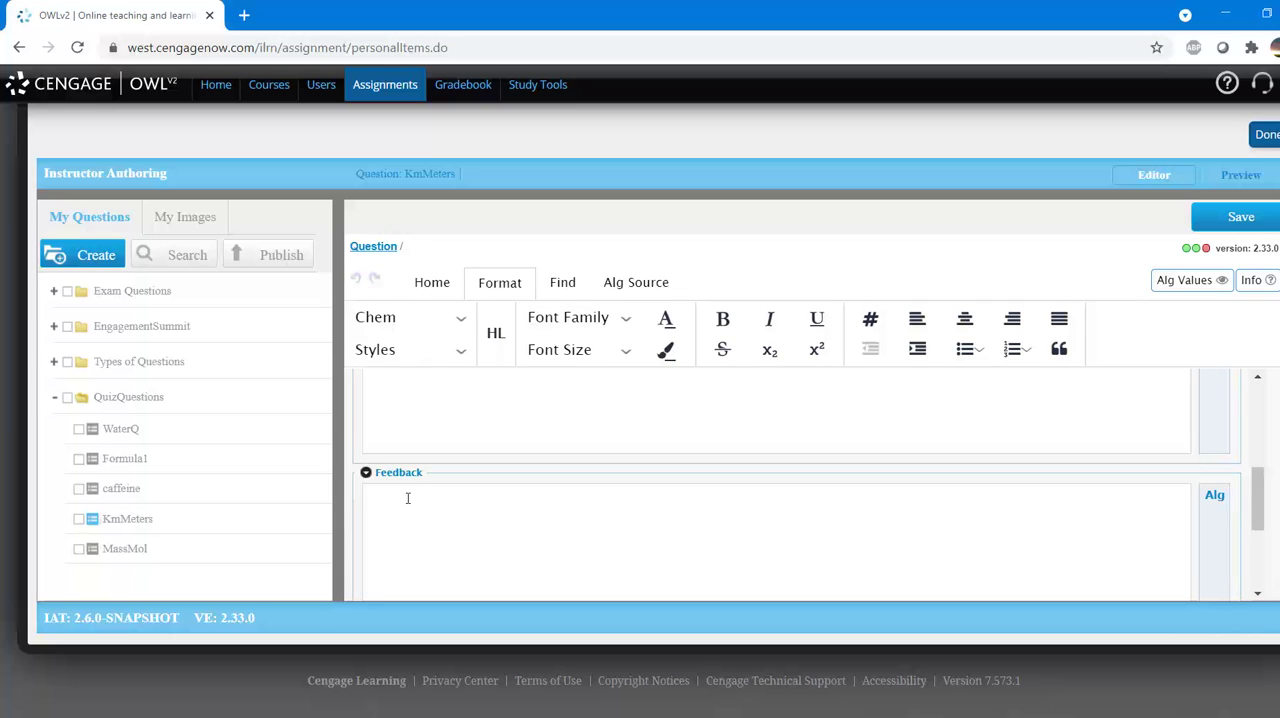
pyautogui.write('To convert meters to kilometers muliply by a factor of 1000. 1000m = 1km')
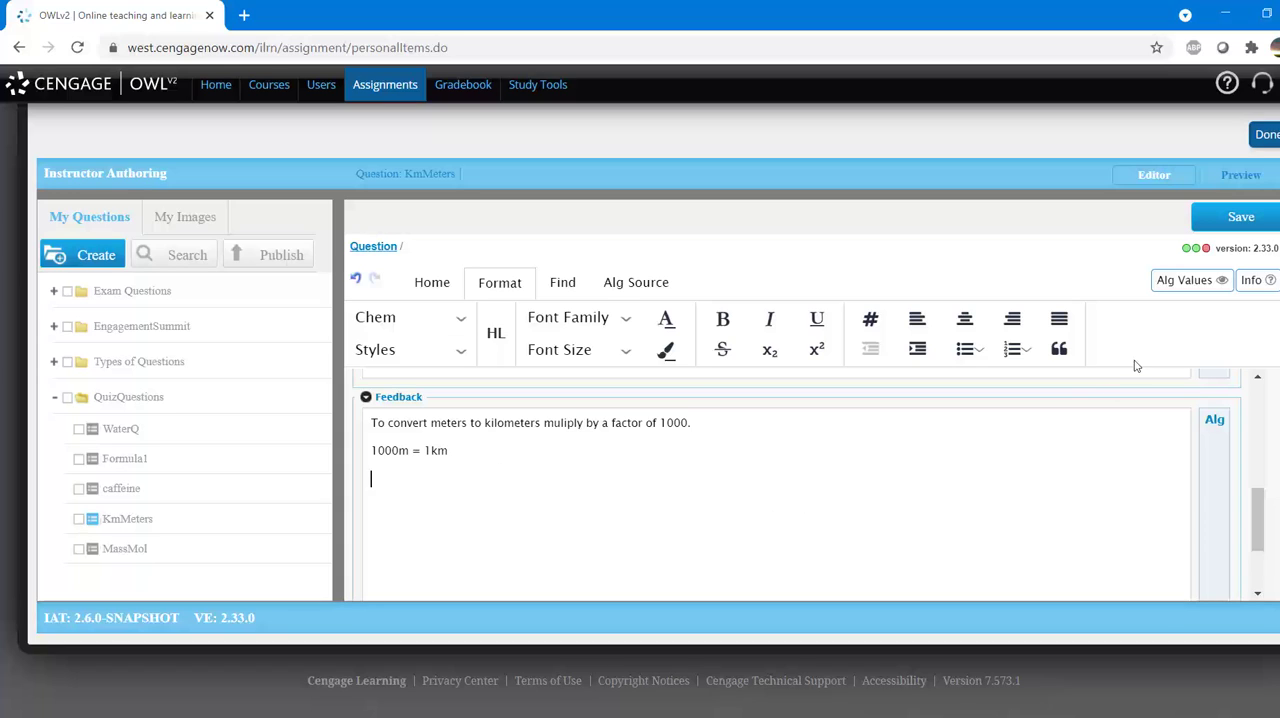
pyautogui.click(1224, 226)
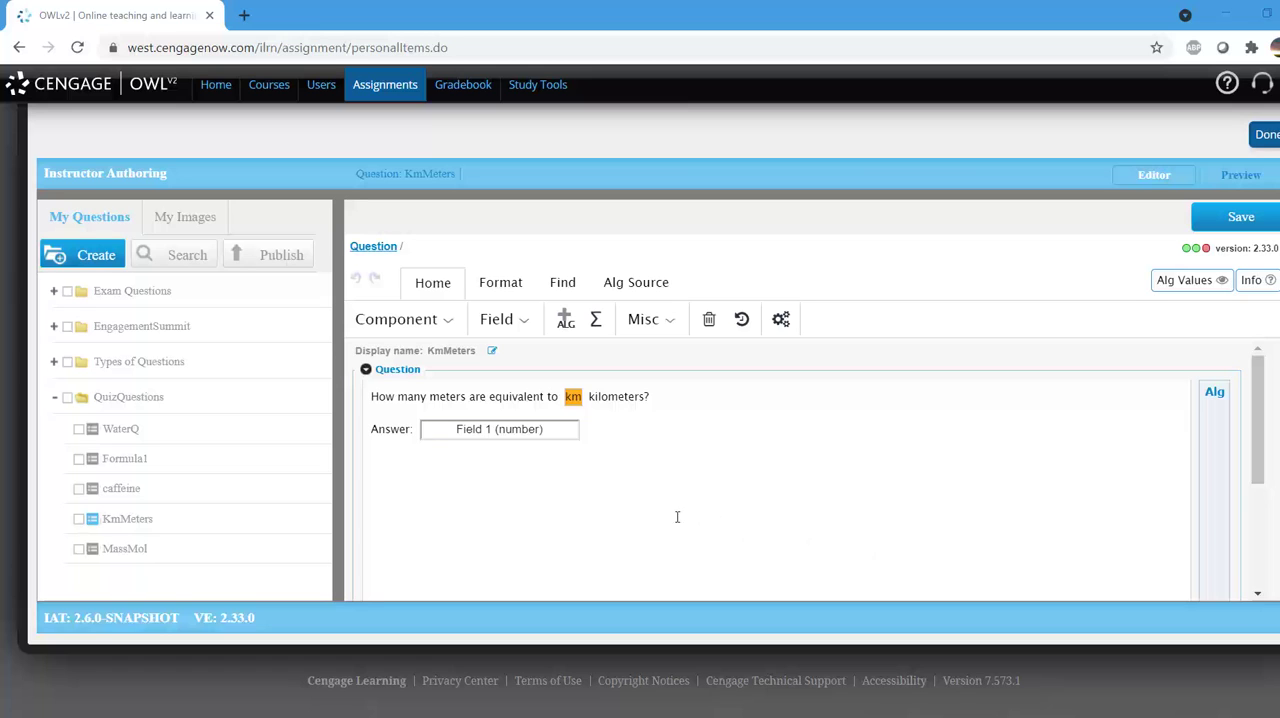
# Step: Enter "Great job you know your conversion units!" as the rejoinder for the correct answer of Field 1
pyautogui.doubleClick(528, 433)
pyautogui.write('Gr')
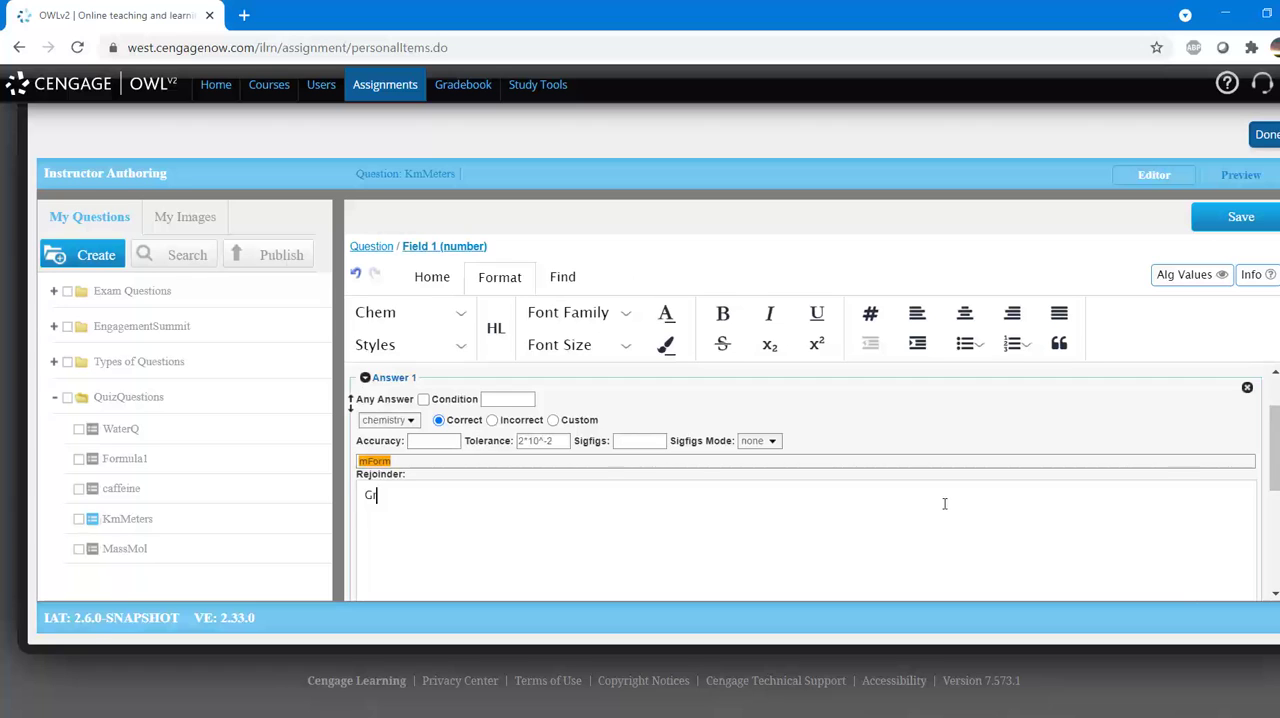
pyautogui.write('eat job you know your conversi')
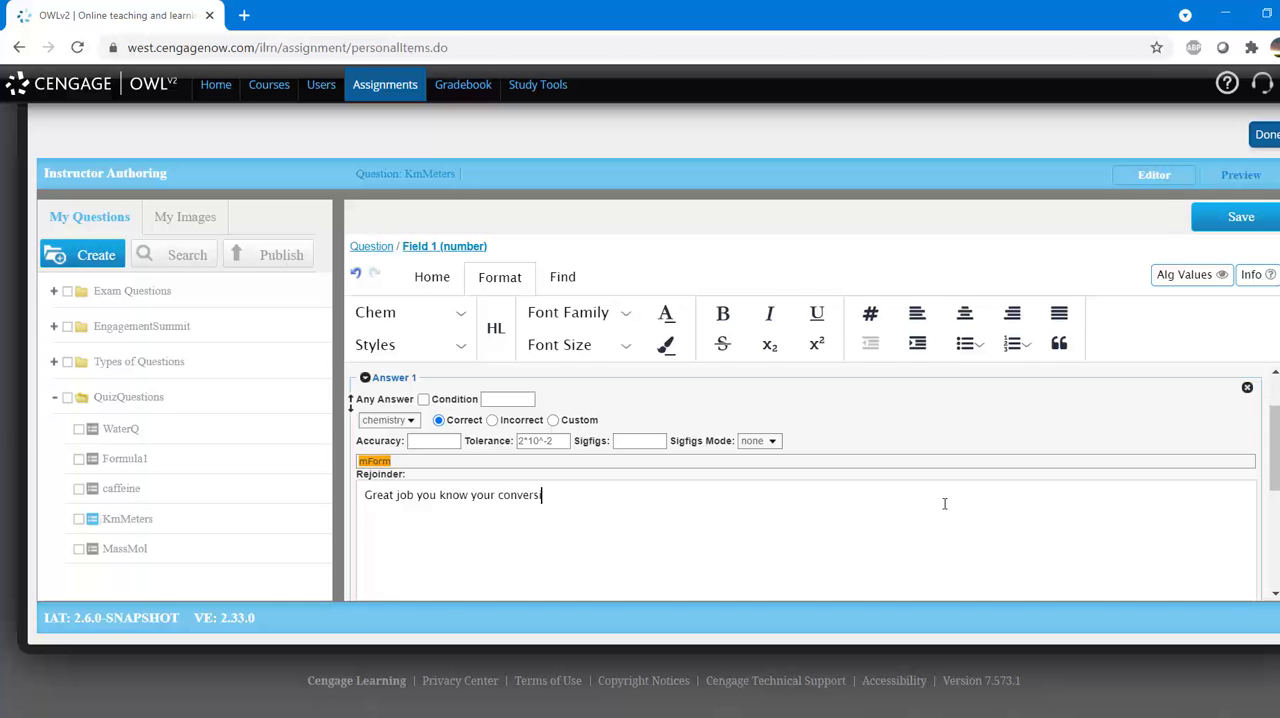
# Step: Preview the KmMeters question with 5600 as the answer and view its hint and correct-answer rejoinder
pyautogui.click(1240, 176)
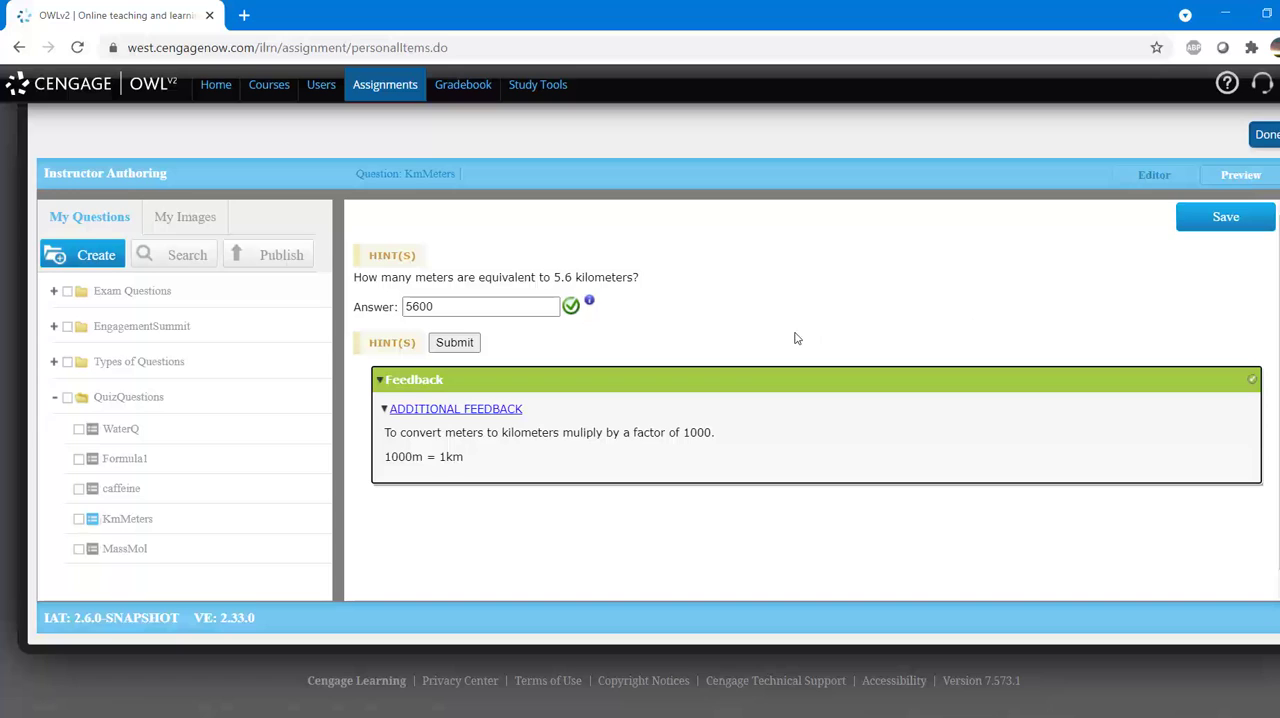
pyautogui.click(402, 259)
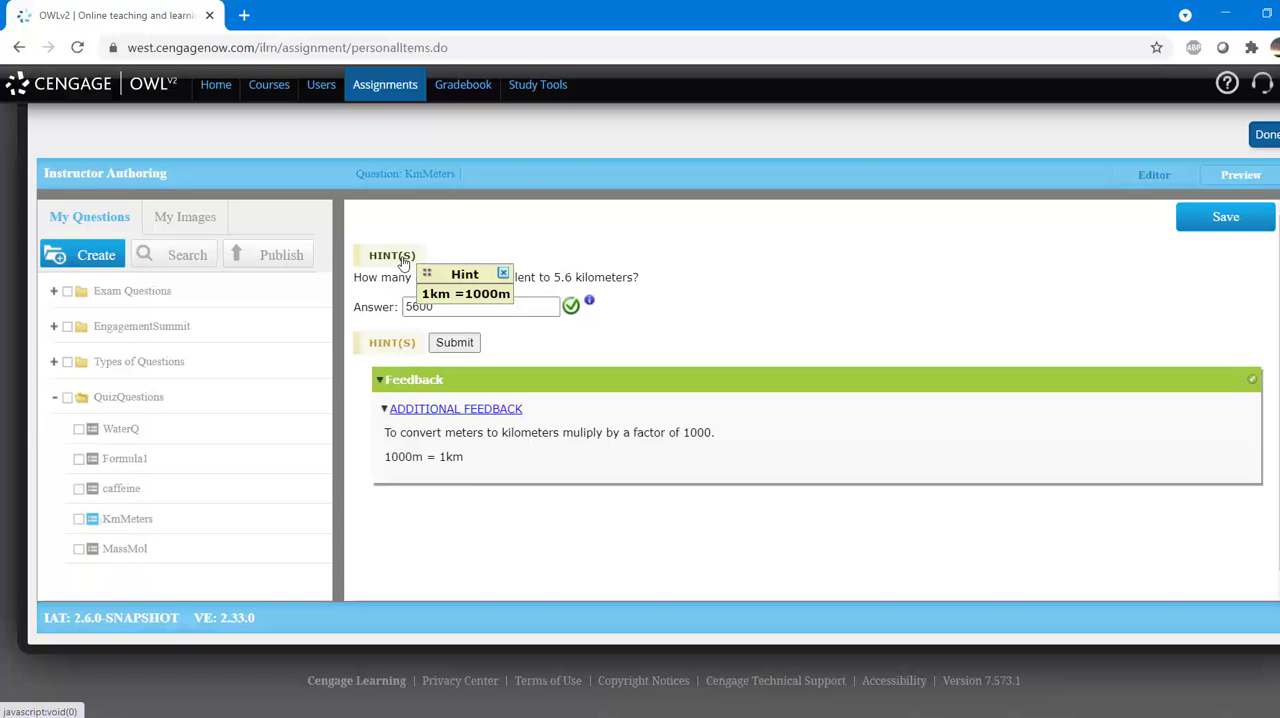
pyautogui.click(503, 273)
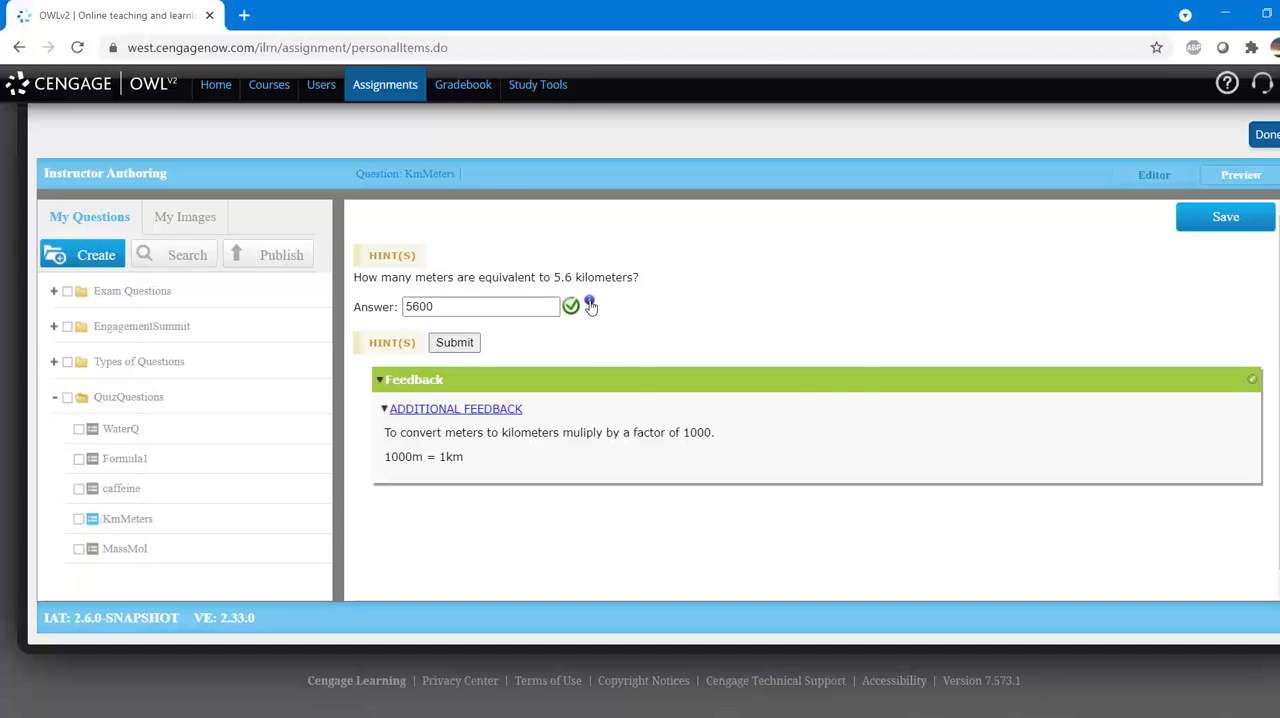
pyautogui.click(590, 305)
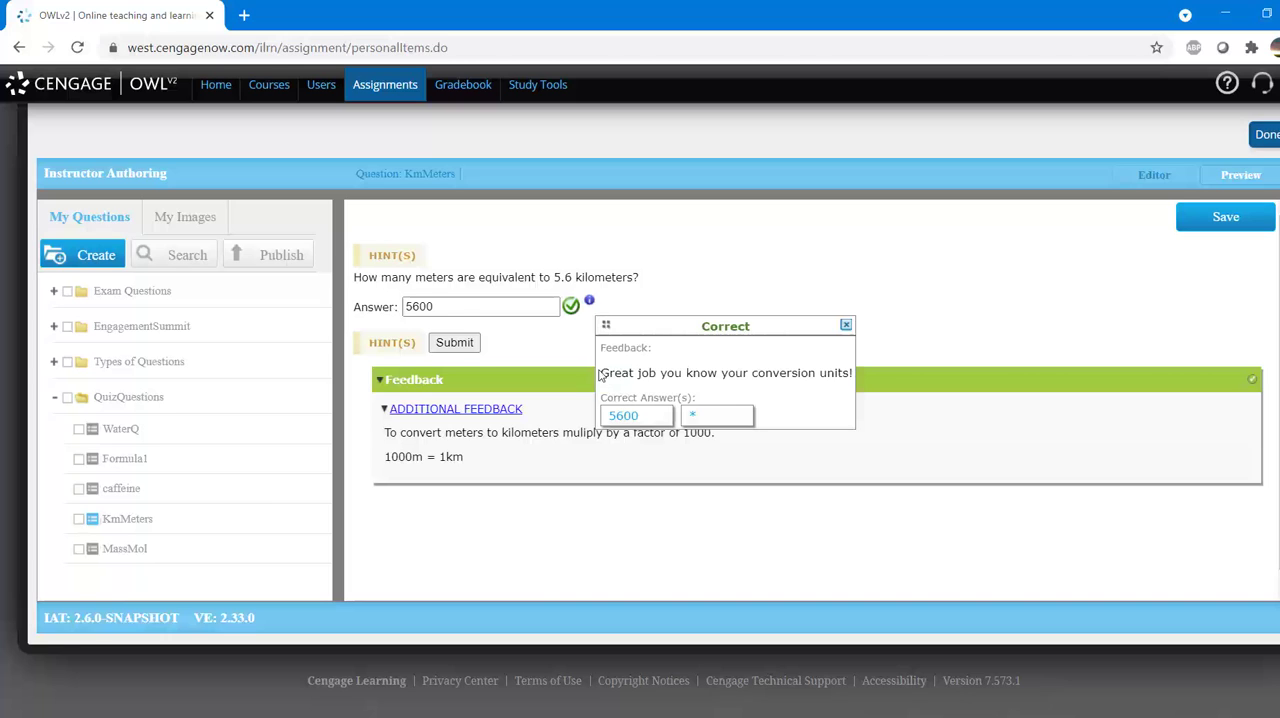
pyautogui.click(589, 302)
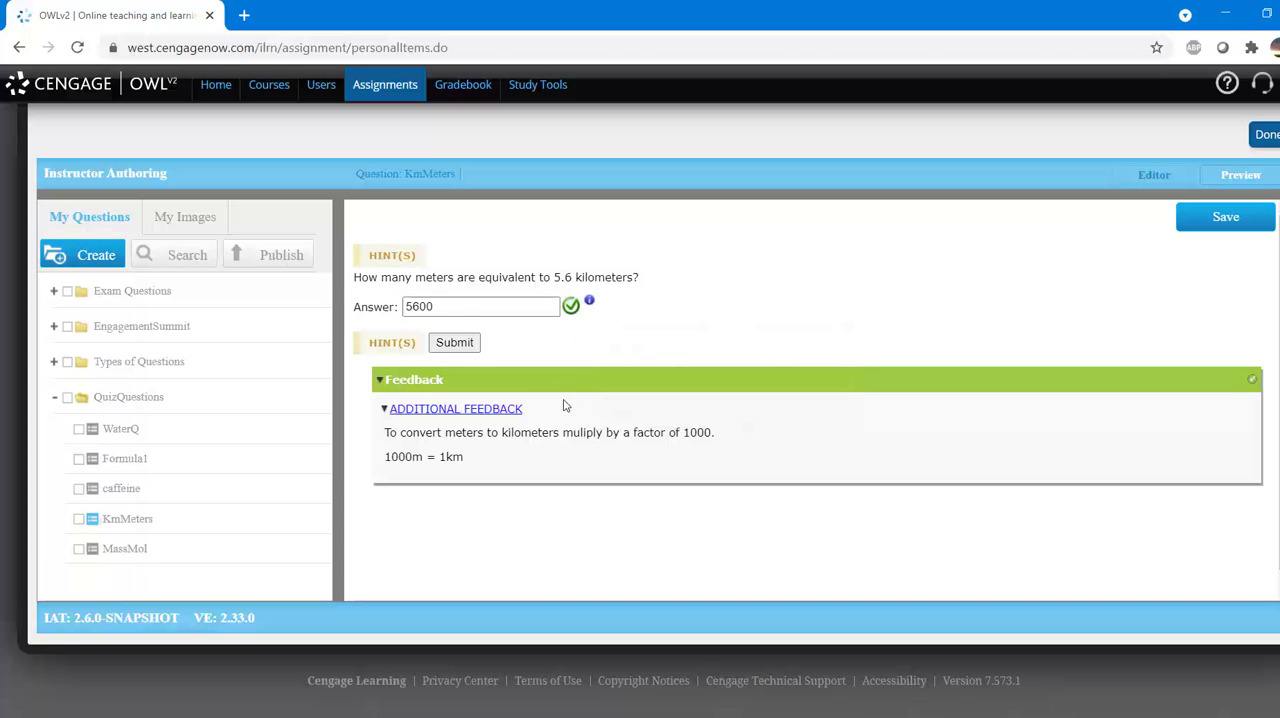